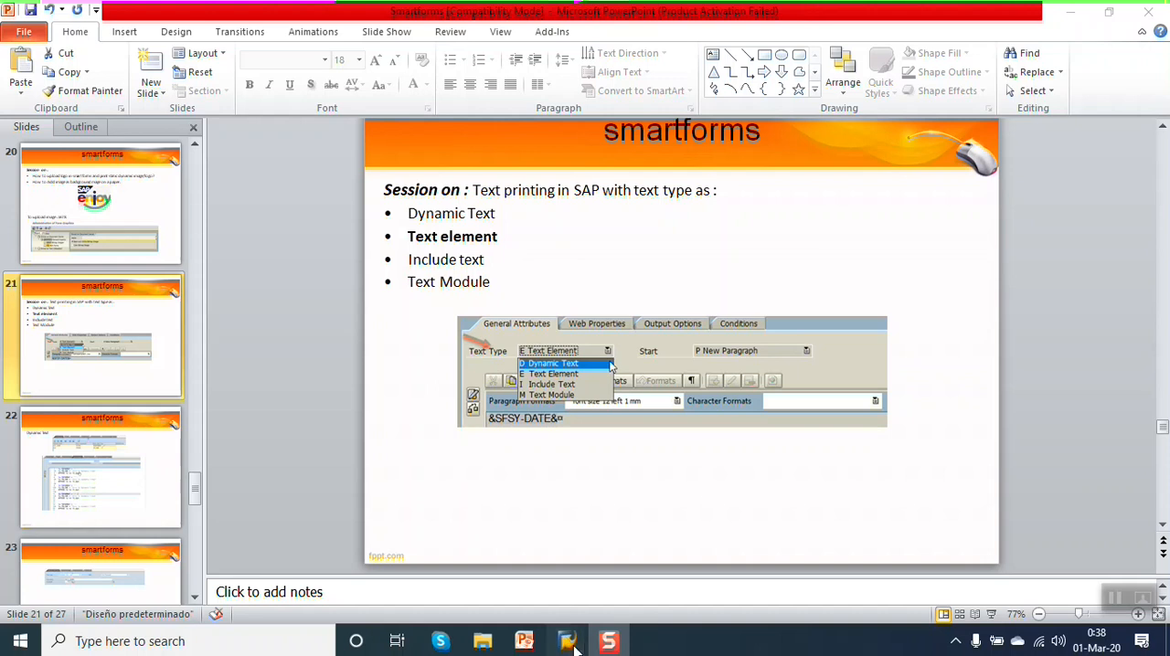
Switch to SAP and open the Smart Form ZSF_EXAMPLE_02 in change mode.
mouse_move(568, 640)
click(571, 584)
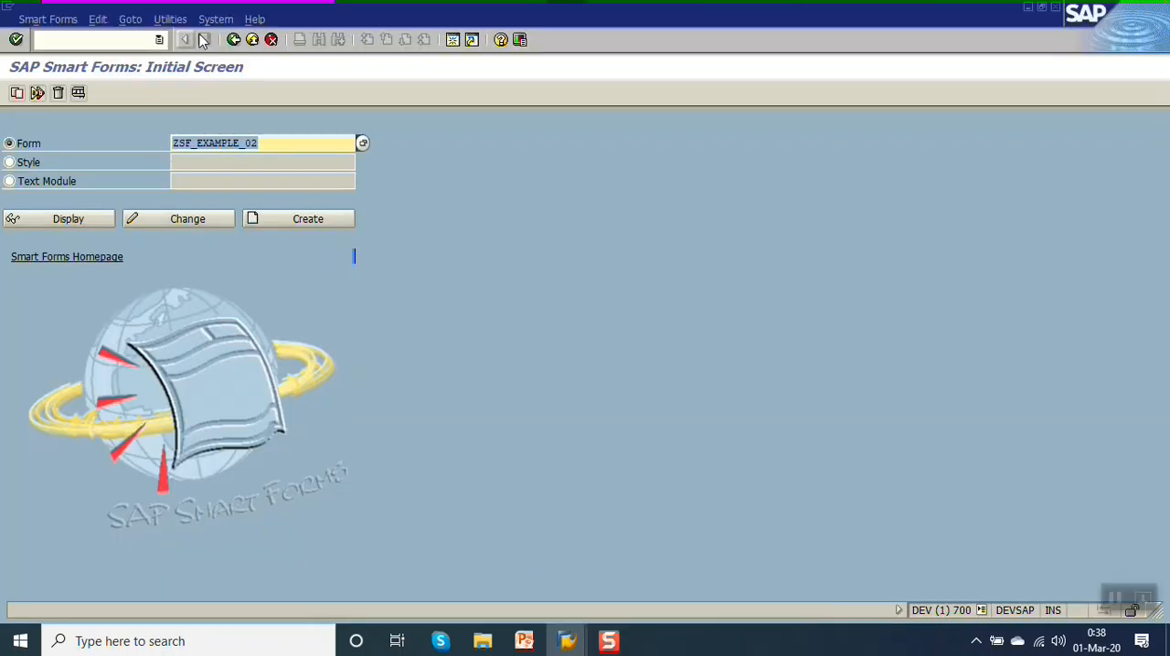
click(159, 40)
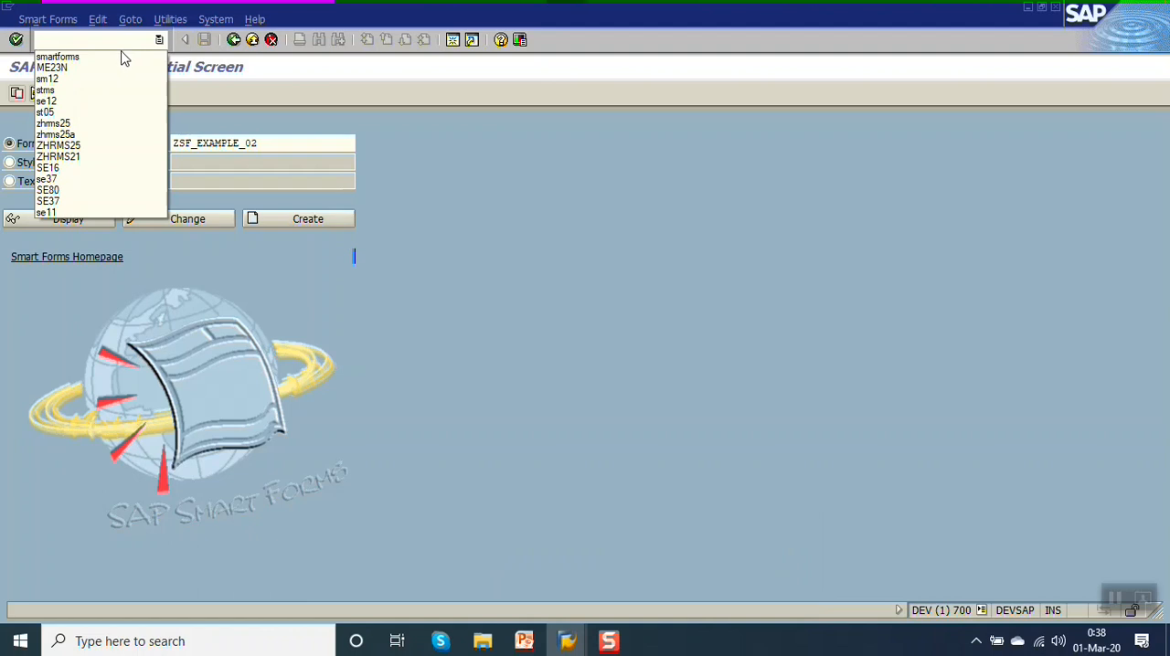
click(254, 112)
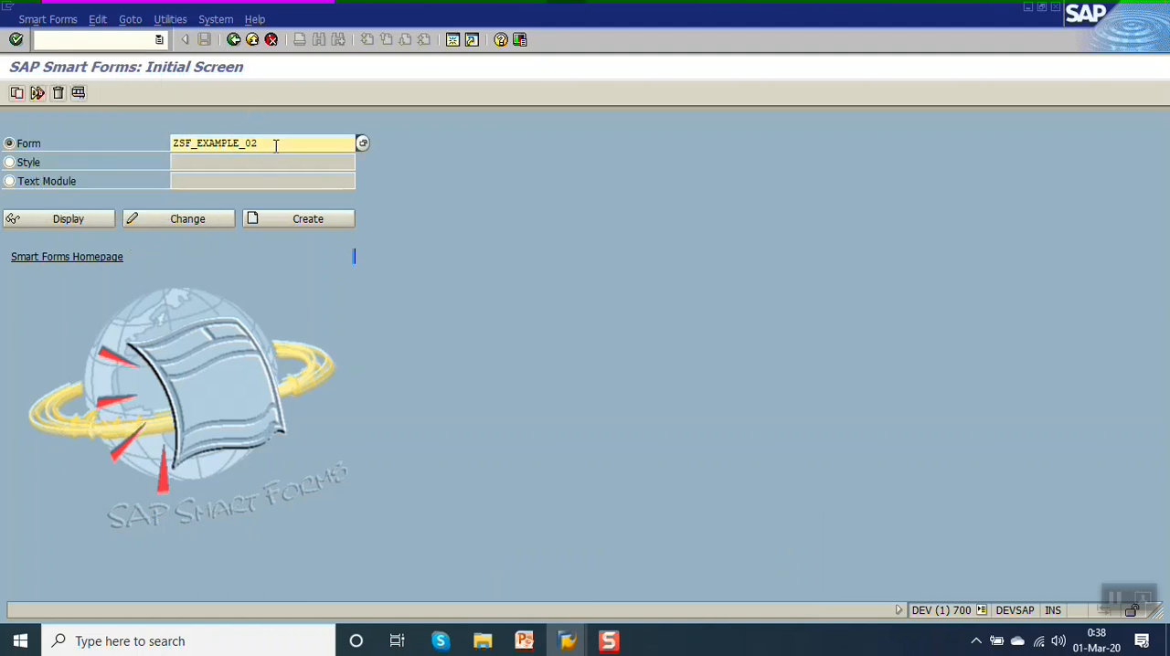
double_click(275, 147)
click(155, 225)
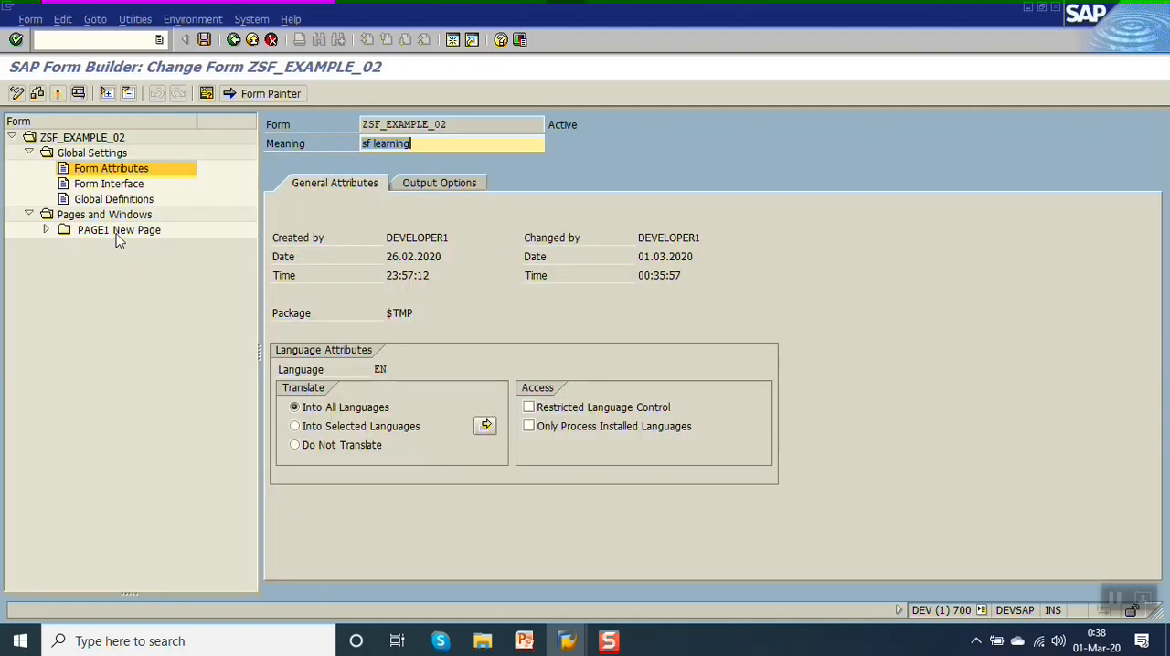
Create a new text node in the MAIN window of PAGE1 and open it for editing.
click(46, 231)
click(61, 262)
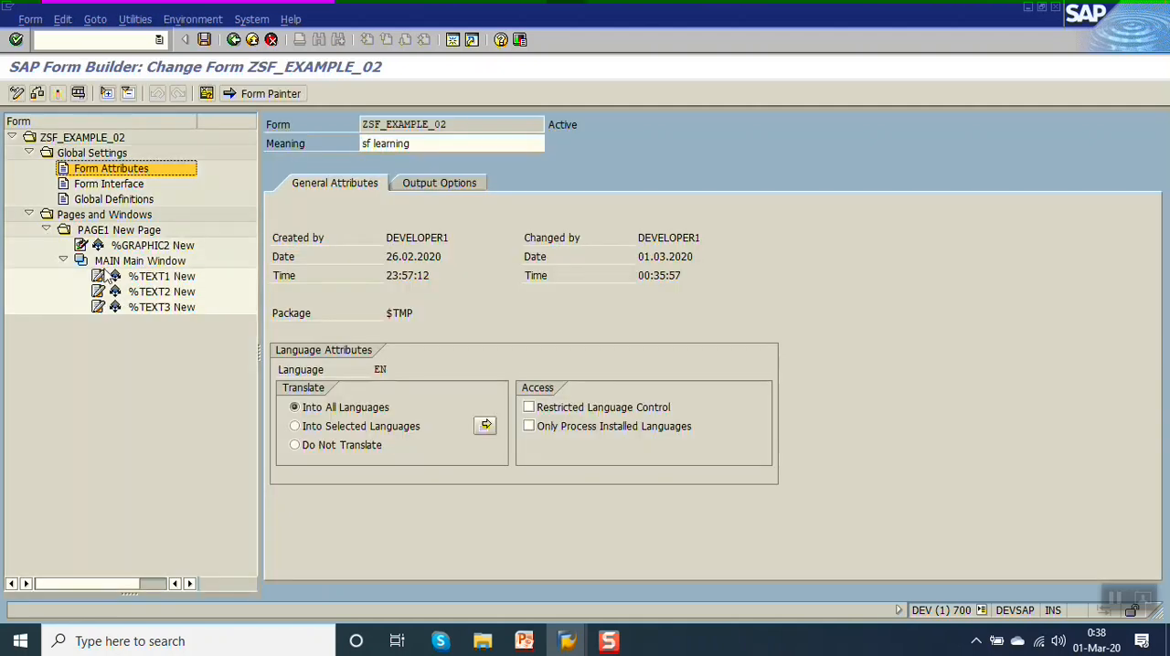
click(117, 262)
right_click(117, 264)
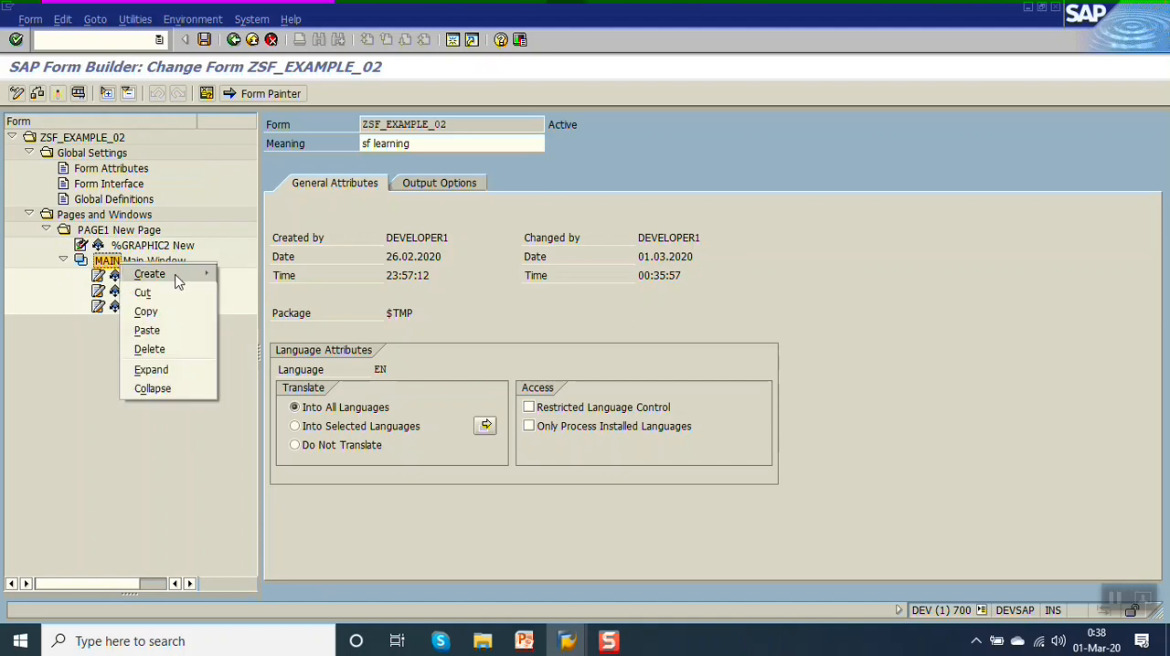
mouse_move(178, 282)
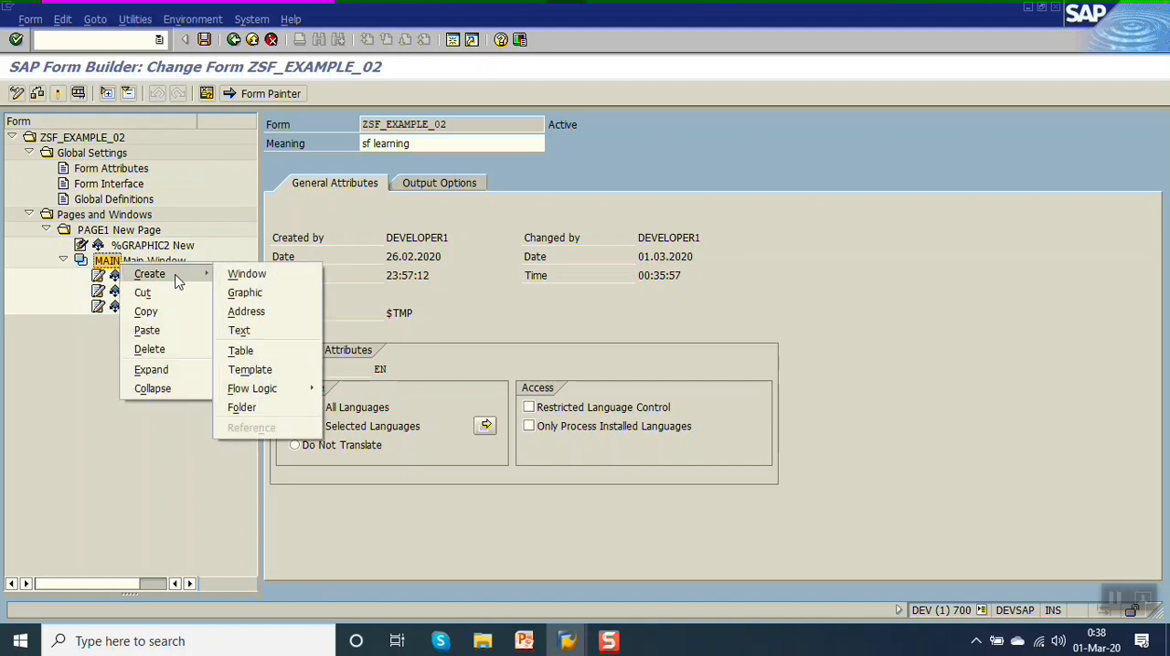
click(271, 330)
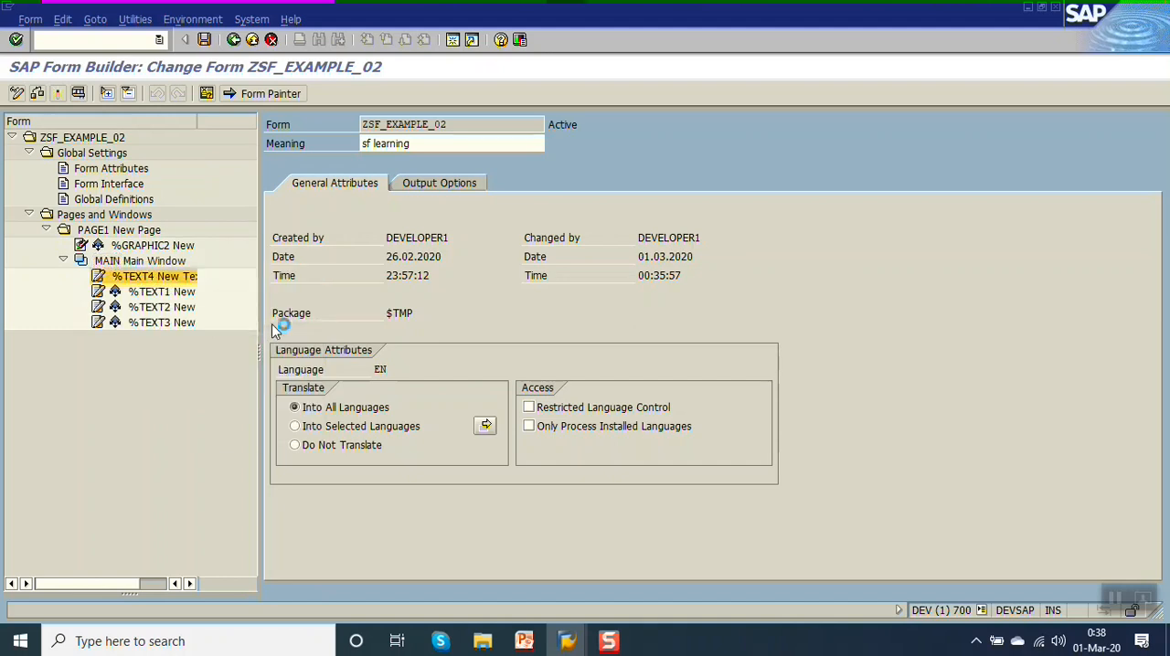
click(152, 278)
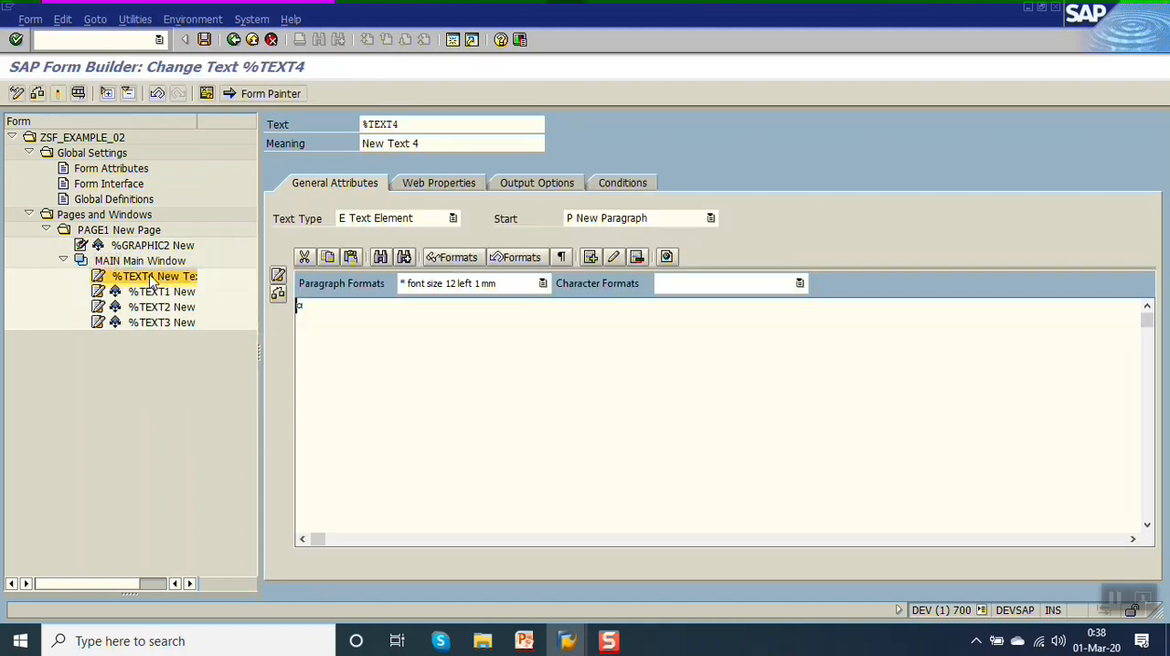
Keep the new node's type as Text Element, enter "Static text" as its content, and activate the form.
click(451, 220)
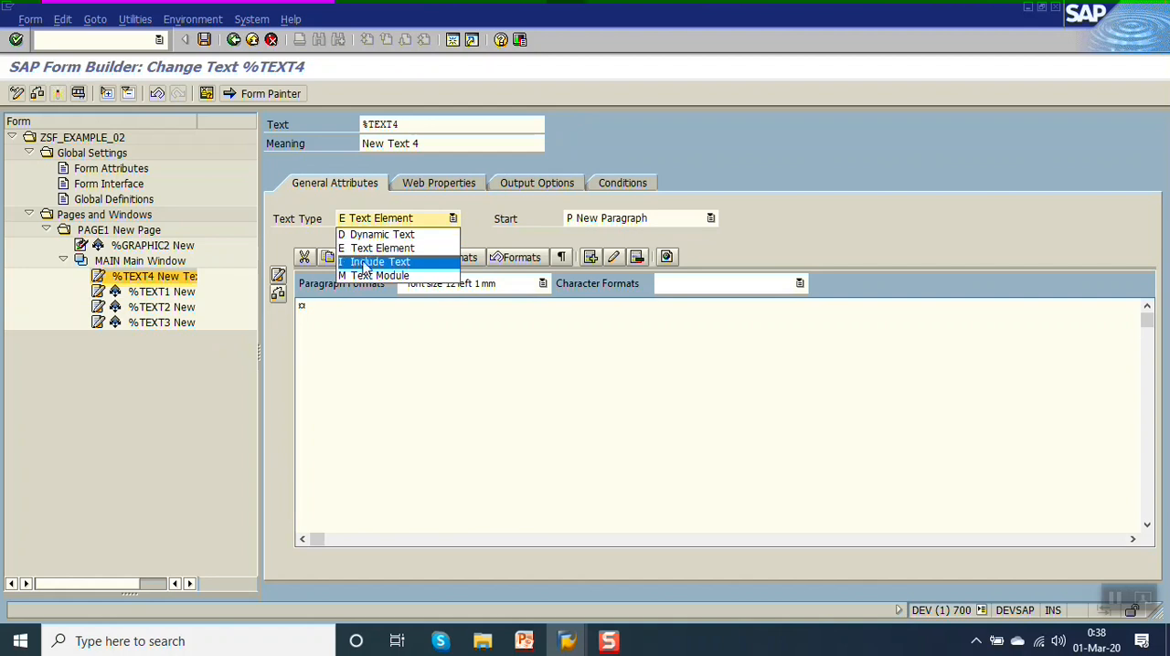
click(314, 309)
click(344, 312)
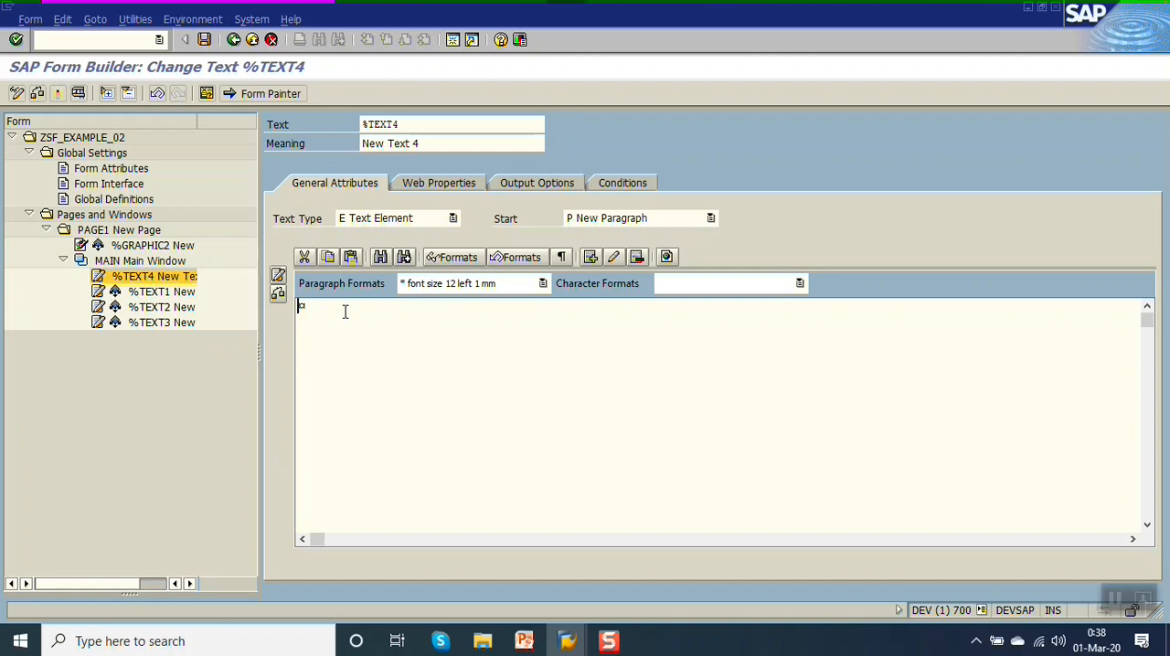
text(Stat)
key(BackSpace)
text(Statio)
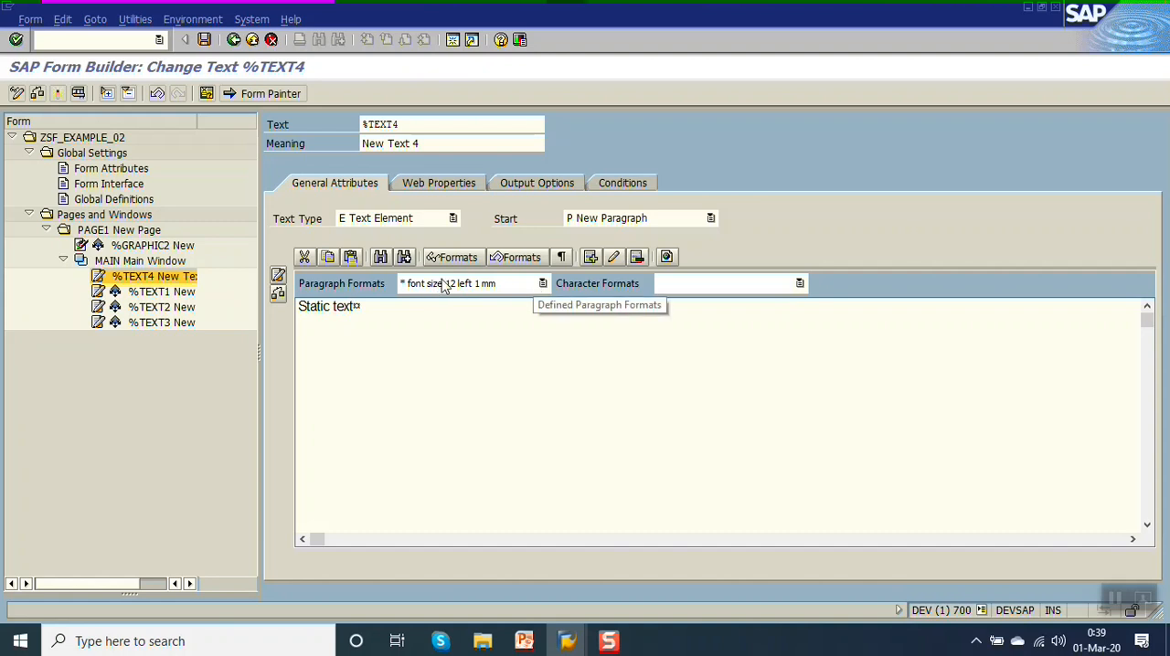
click(541, 285)
click(609, 319)
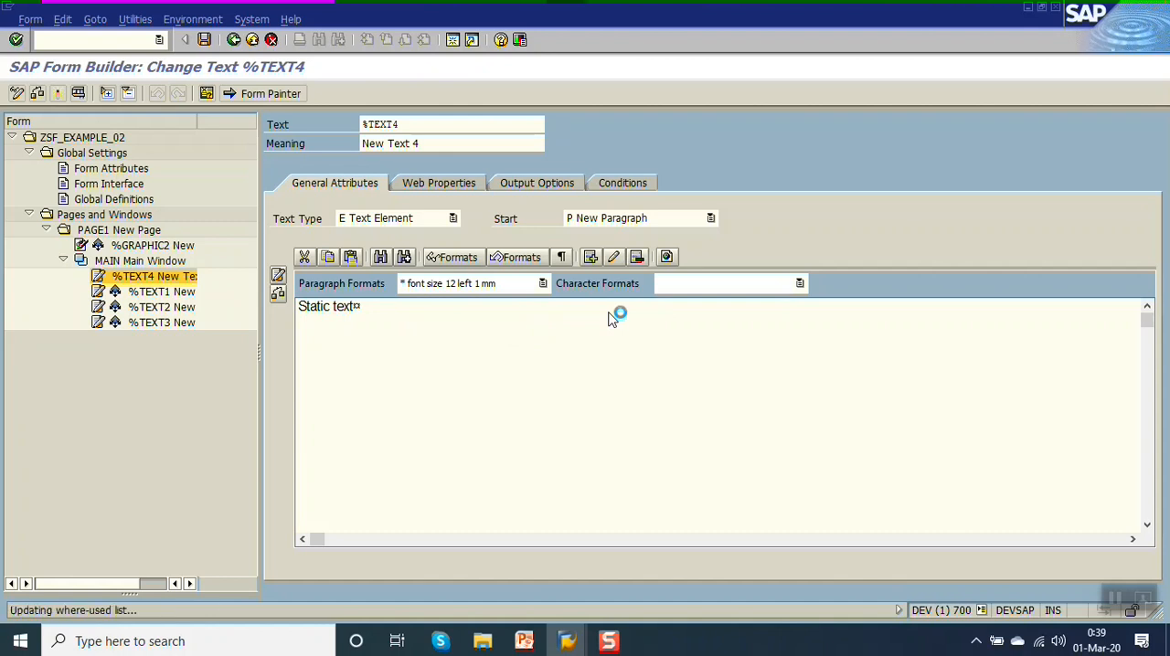
Test the form through to its print preview to check the text, and return to the form editor.
click(82, 95)
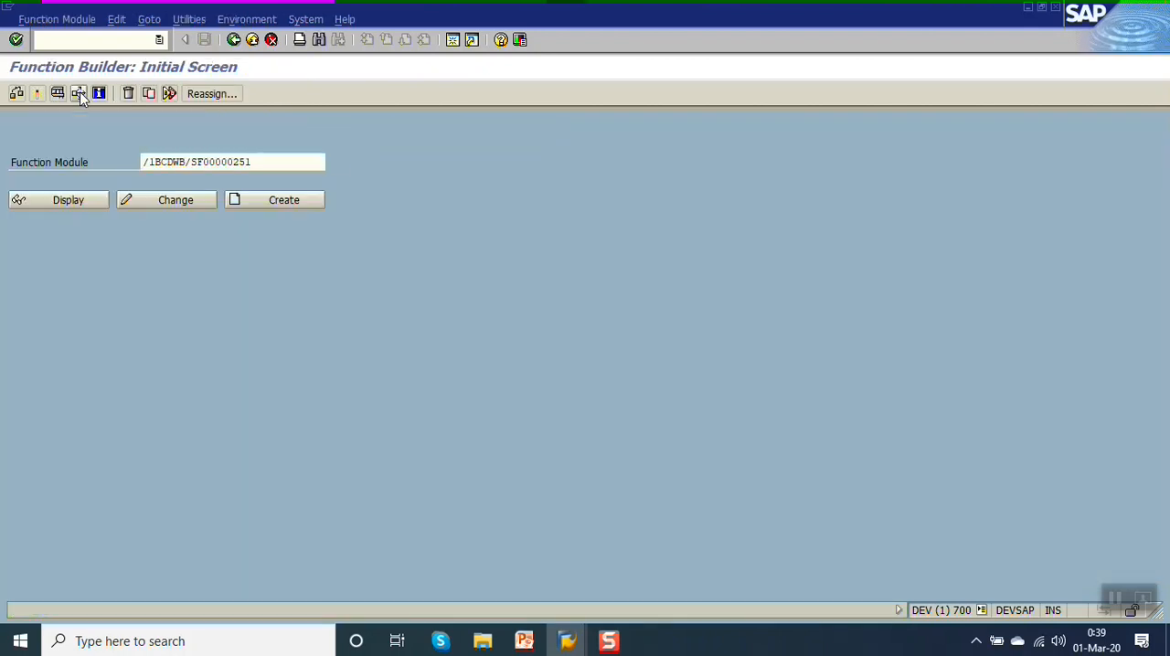
click(82, 95)
key(F8)
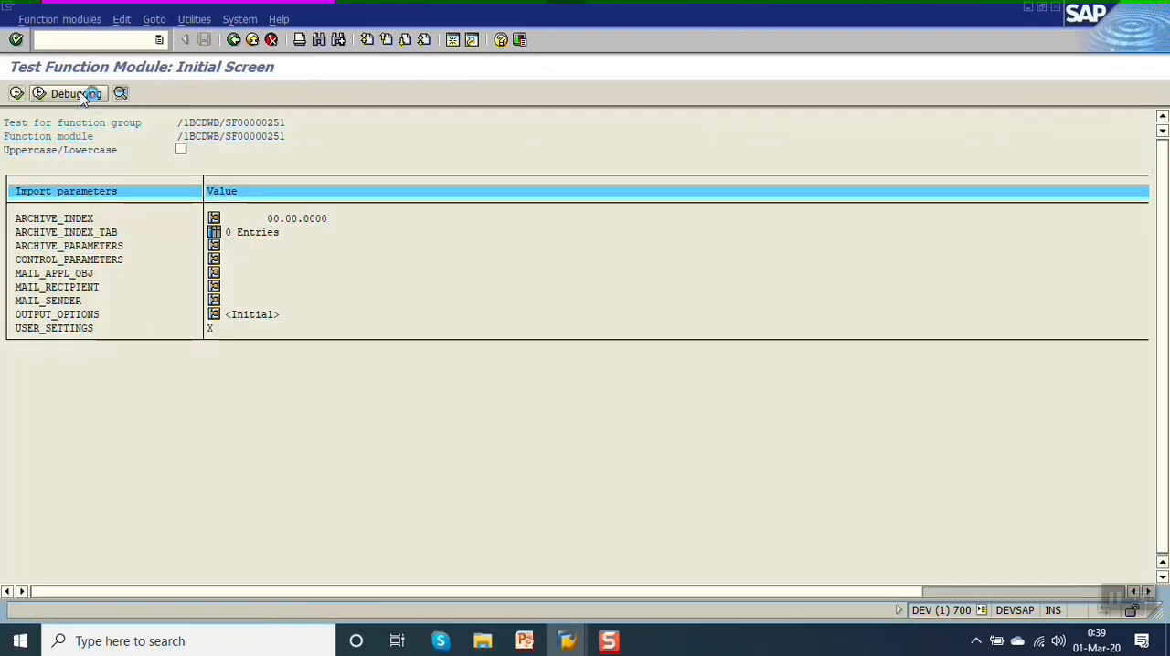
key(F8)
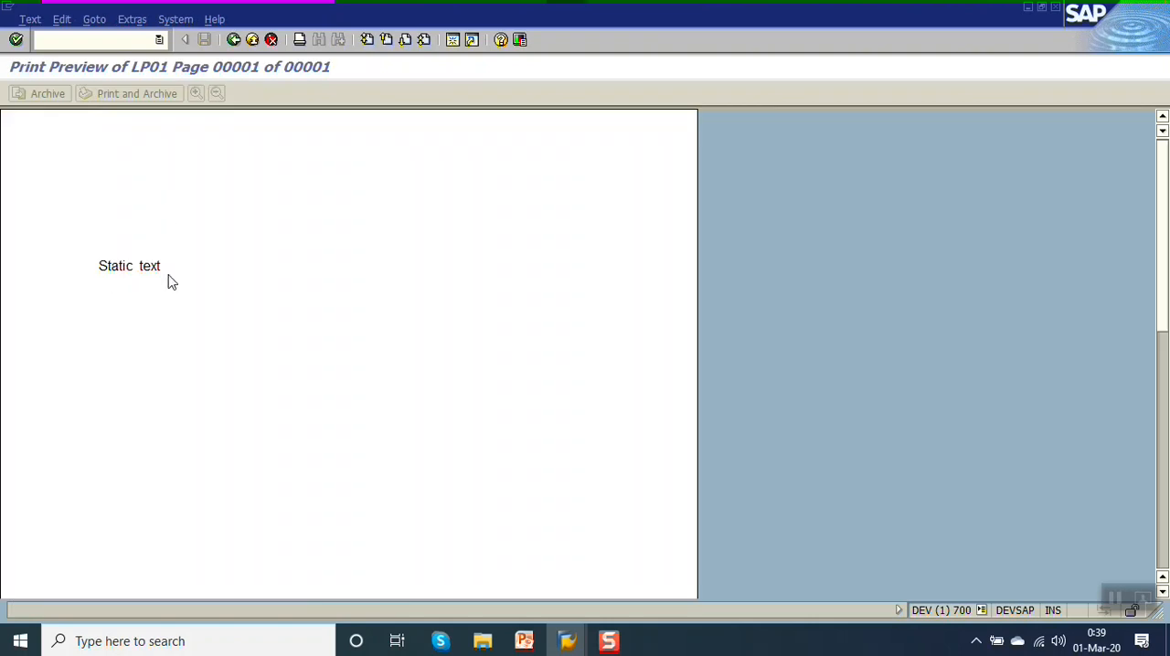
click(234, 41)
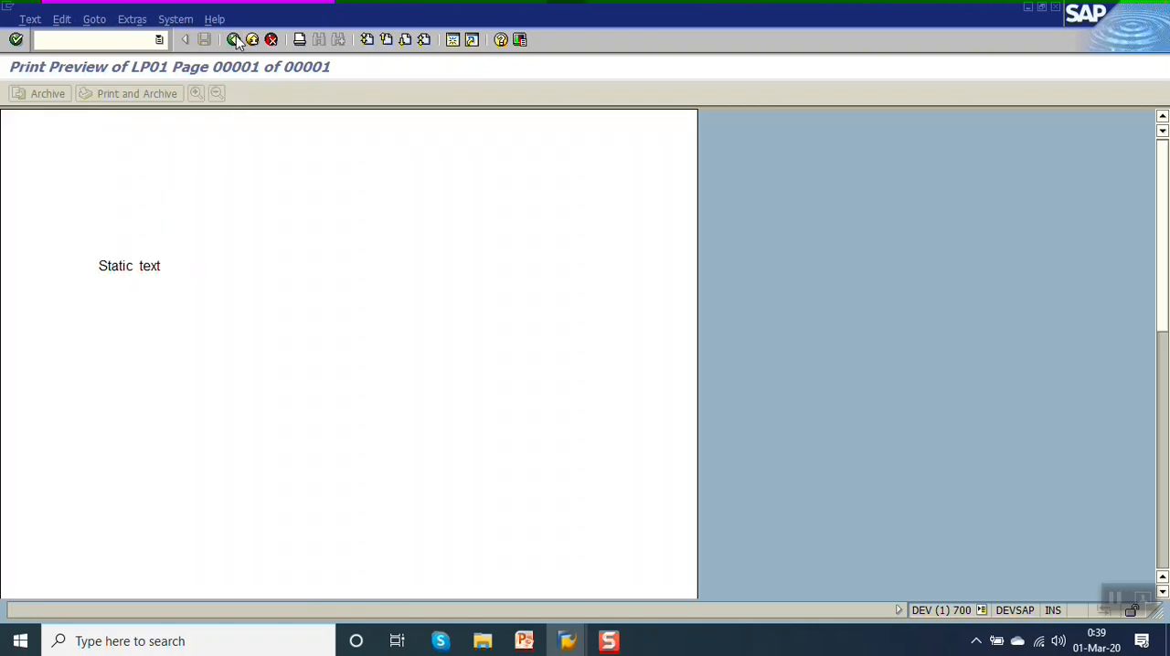
click(234, 41)
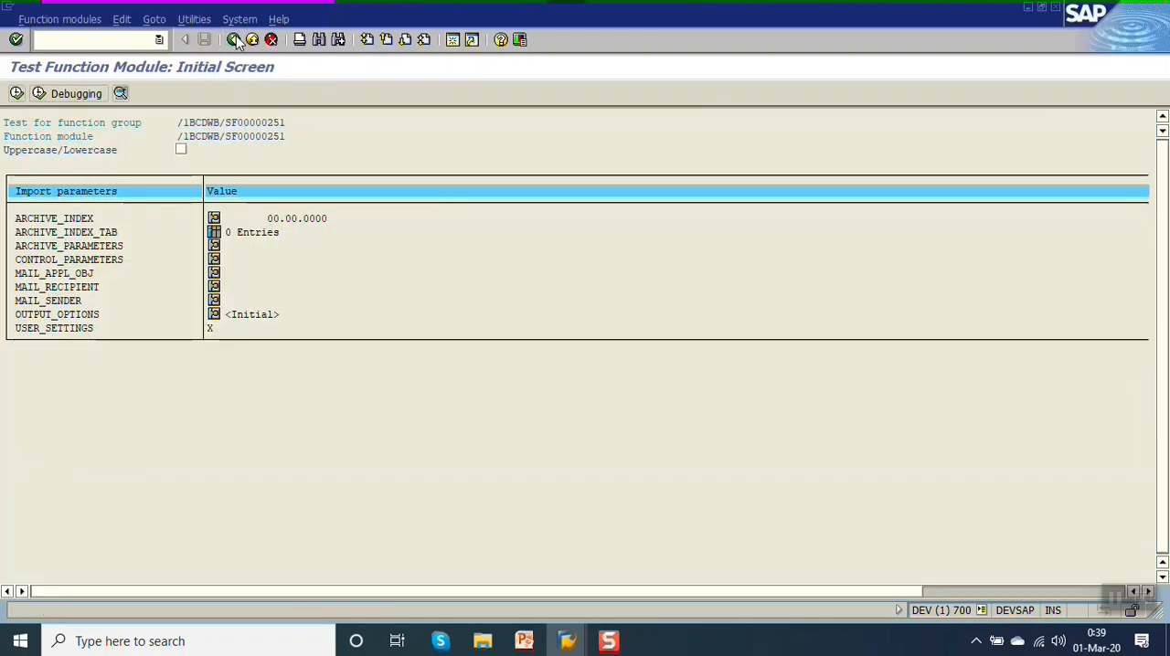
click(234, 40)
click(234, 41)
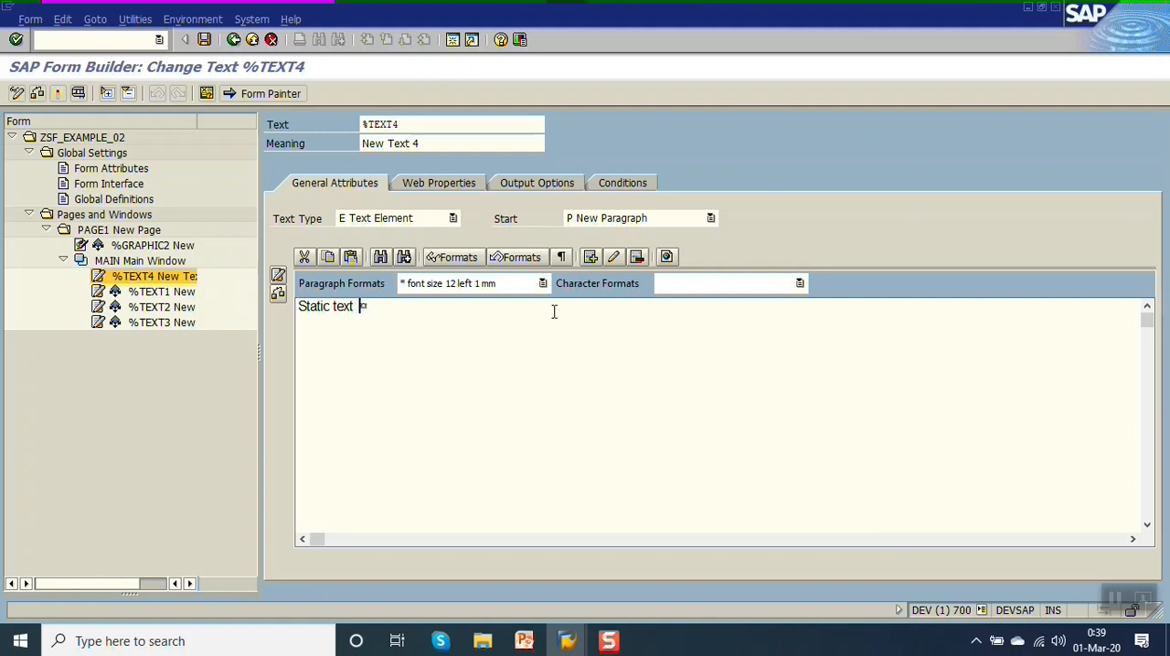
Add "Date :" after "Static text" in the %TEXT4 text element and save the form.
text(Date :)
key(ctrl+s)
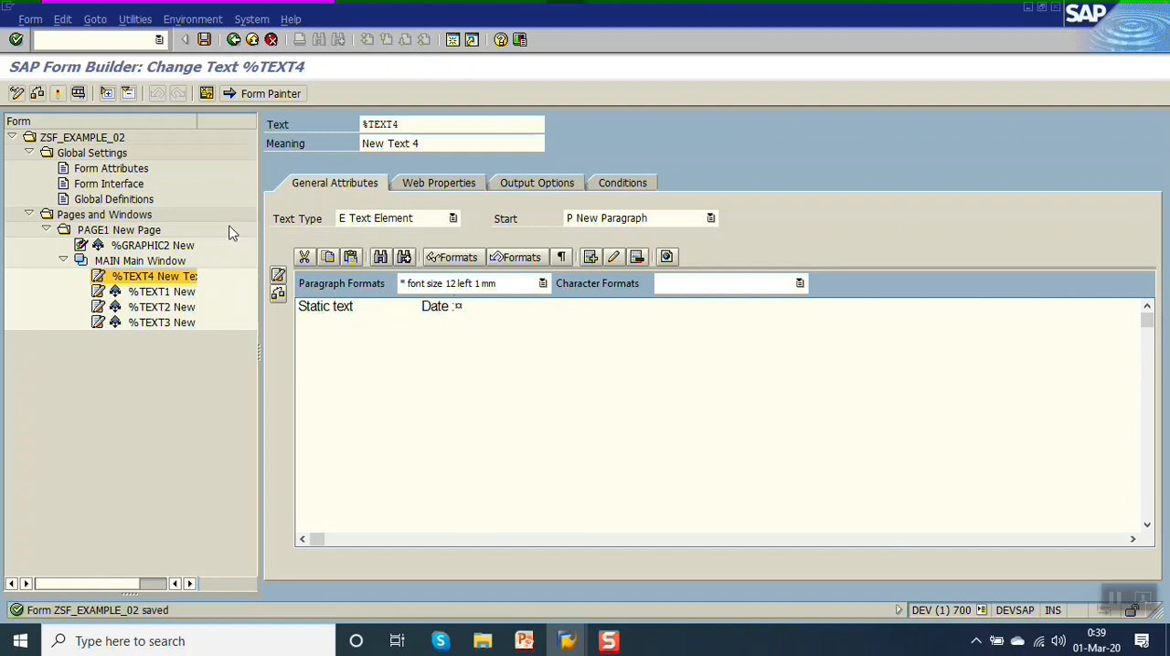
Define the global variable GV_TEXT with TYPE CHAR50 in the form's Global Definitions and save.
click(103, 198)
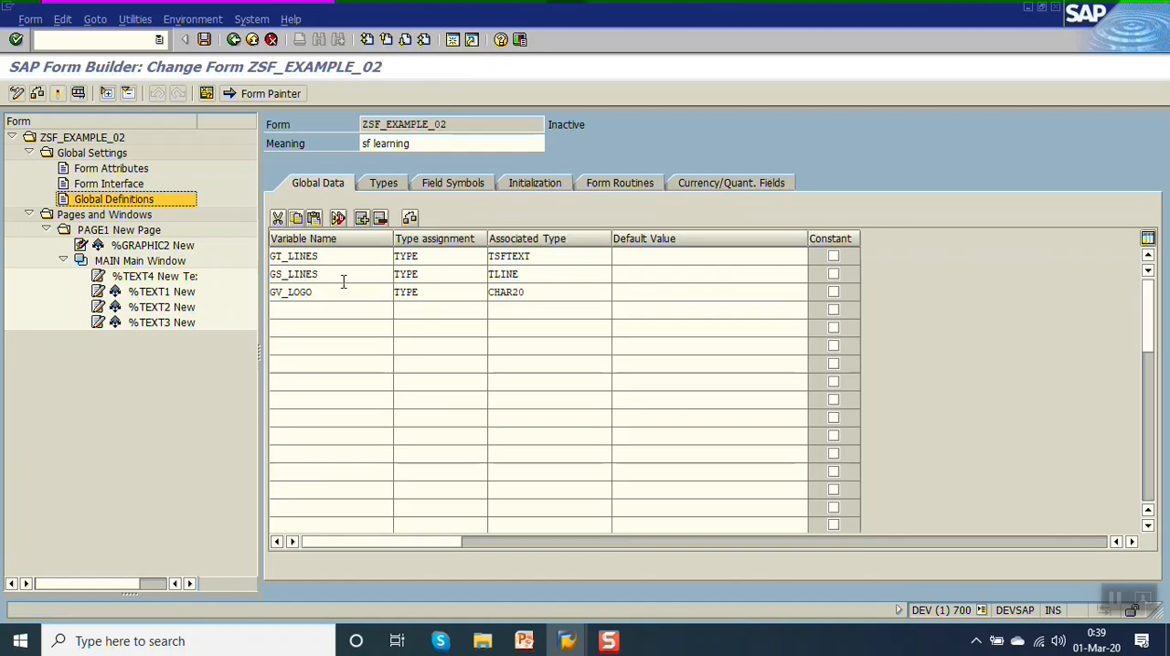
click(342, 309)
text(GV)
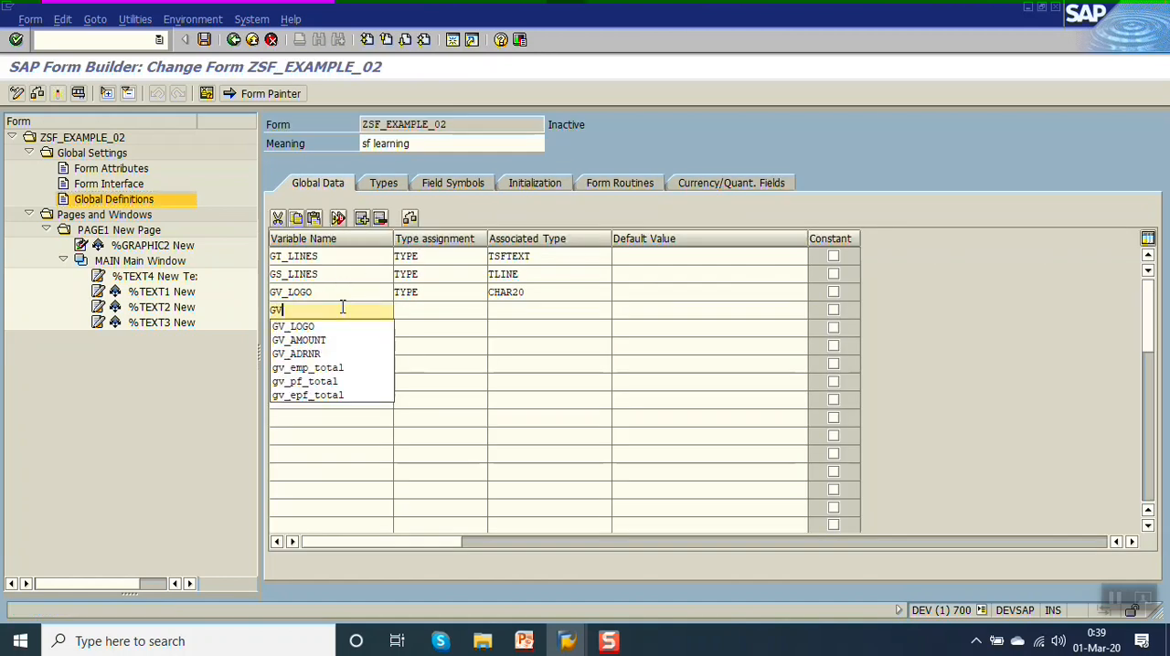
text(_TEXT)
key(Tab)
text(TYPE)
key(Tab)
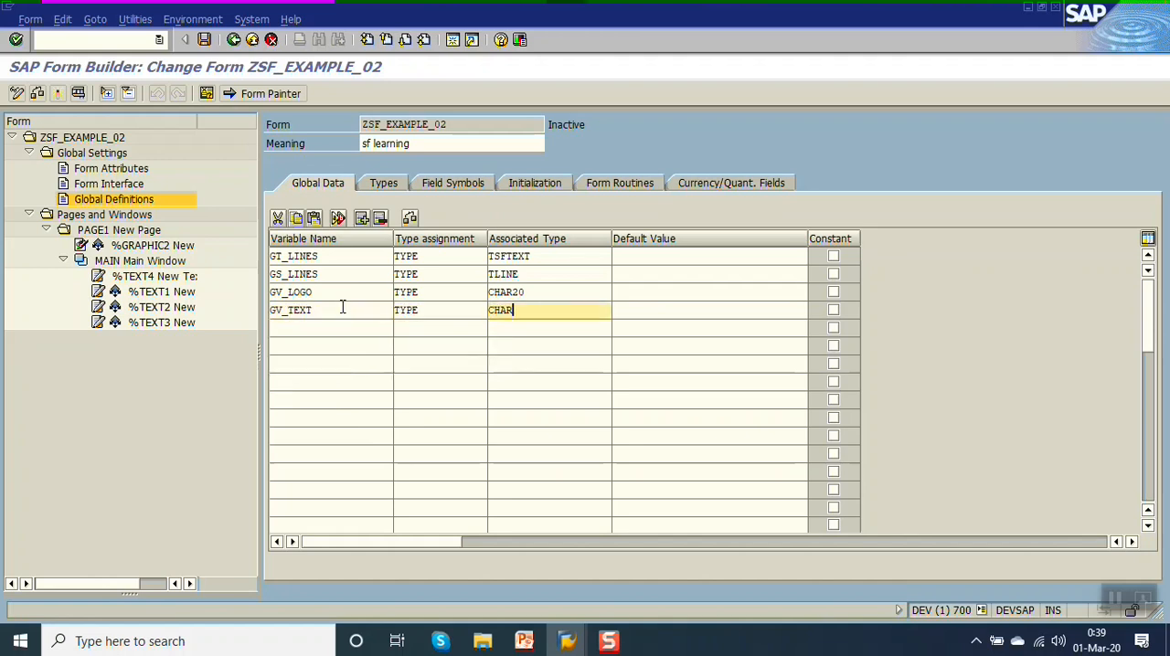
key(ctrl+s)
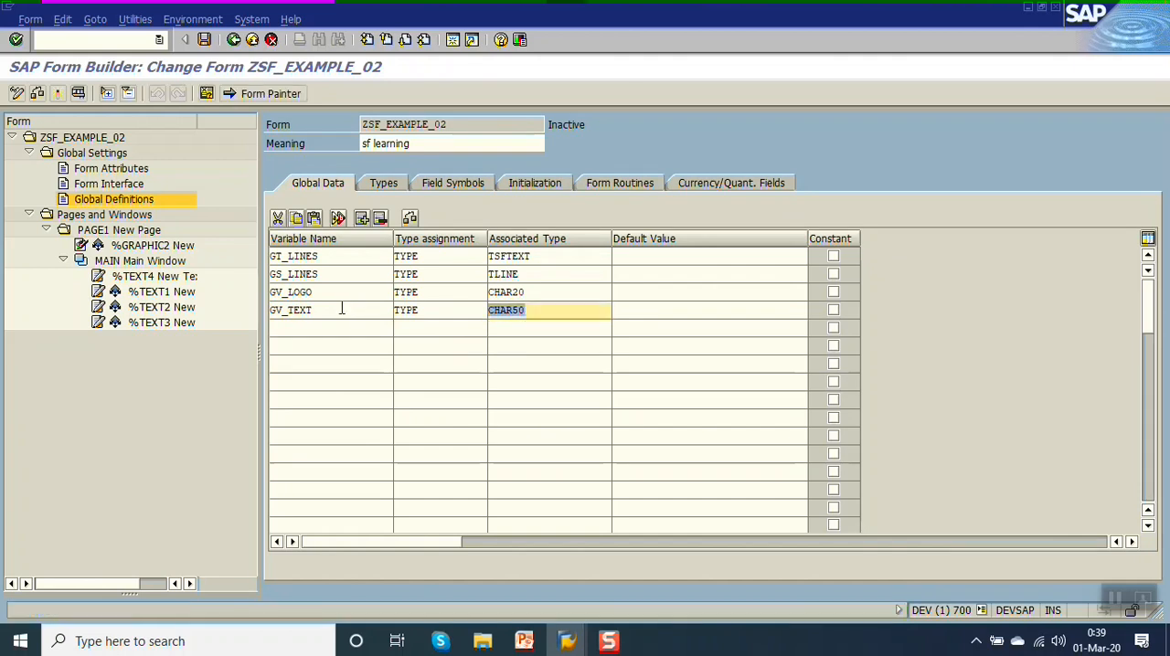
Add GV_TEXT to the output parameters of the form's initialization code, below GV_LOGO, and save.
click(343, 308)
key(ctrl+c)
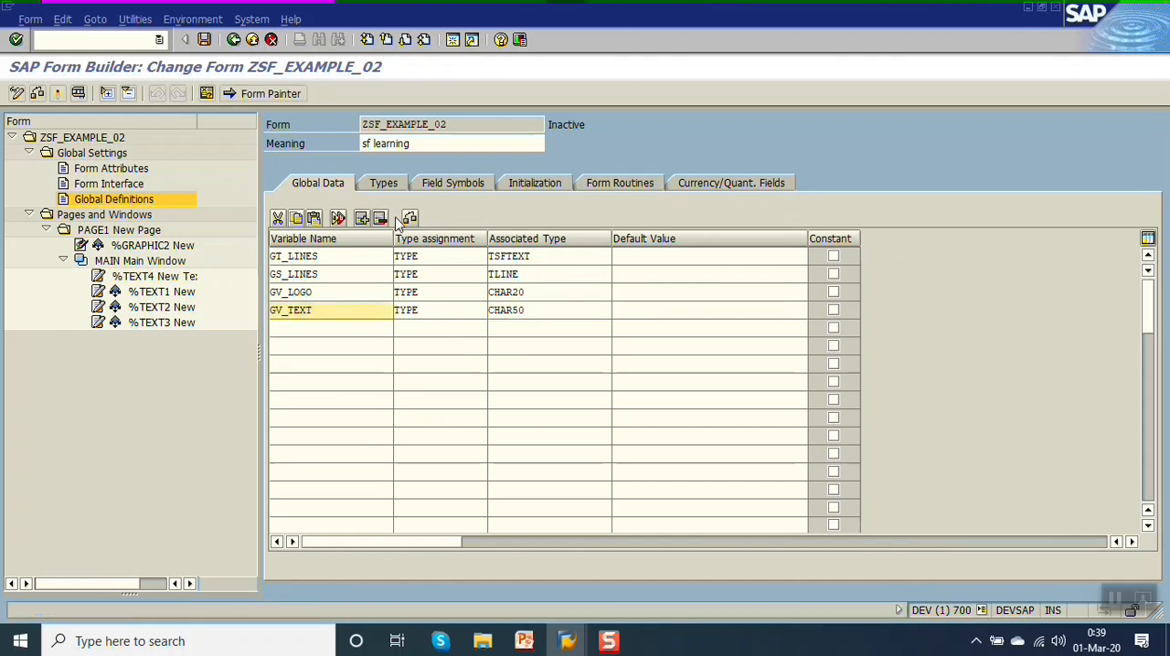
click(535, 182)
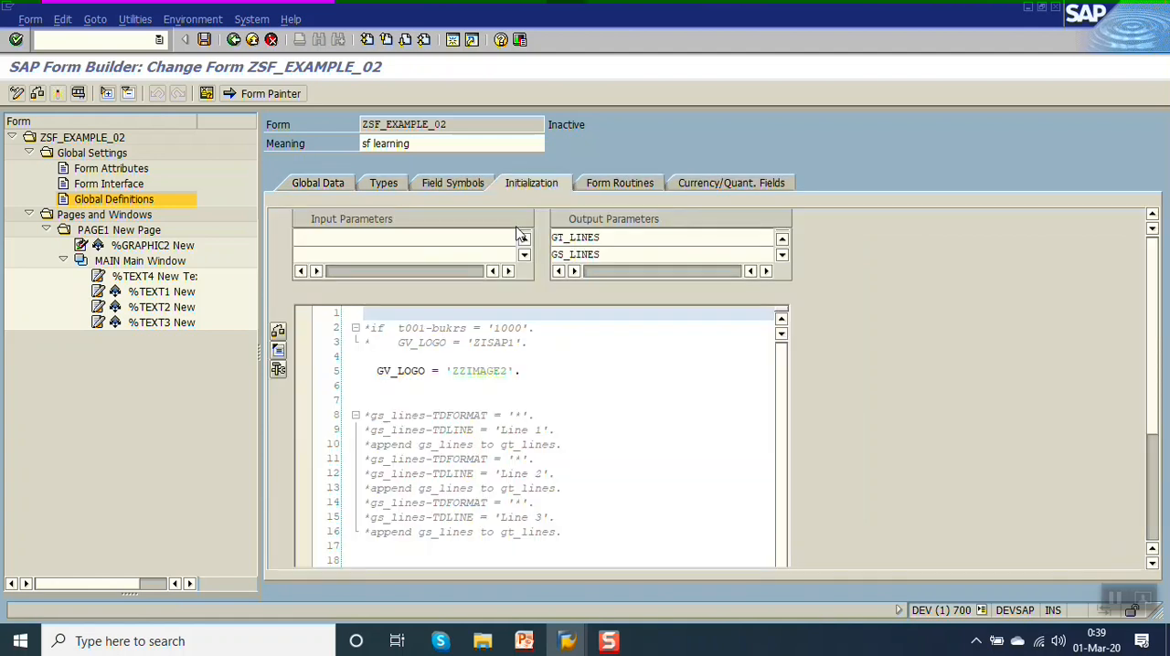
click(618, 238)
click(627, 255)
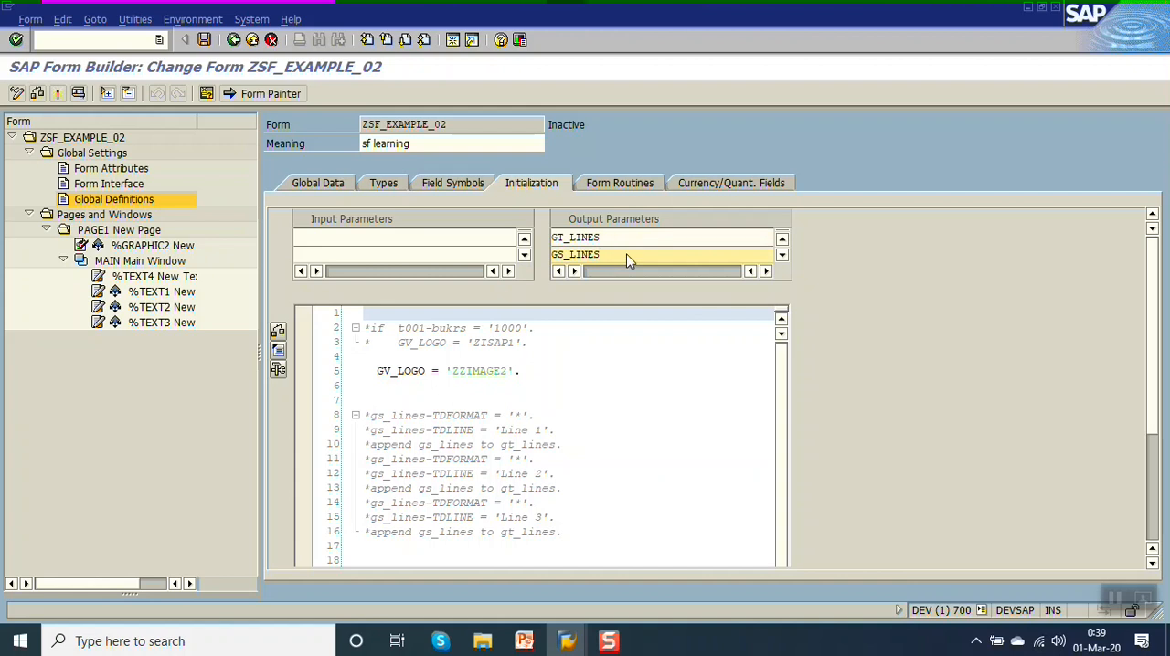
scroll(627, 257, down, 1)
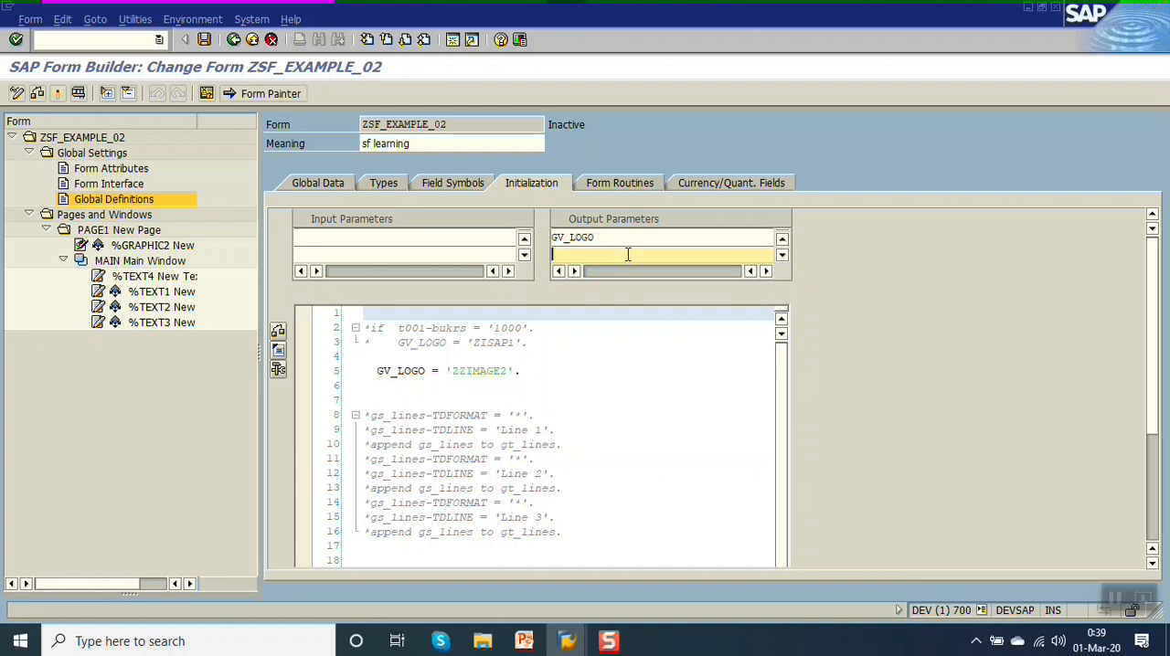
key(ctrl+v)
key(Return)
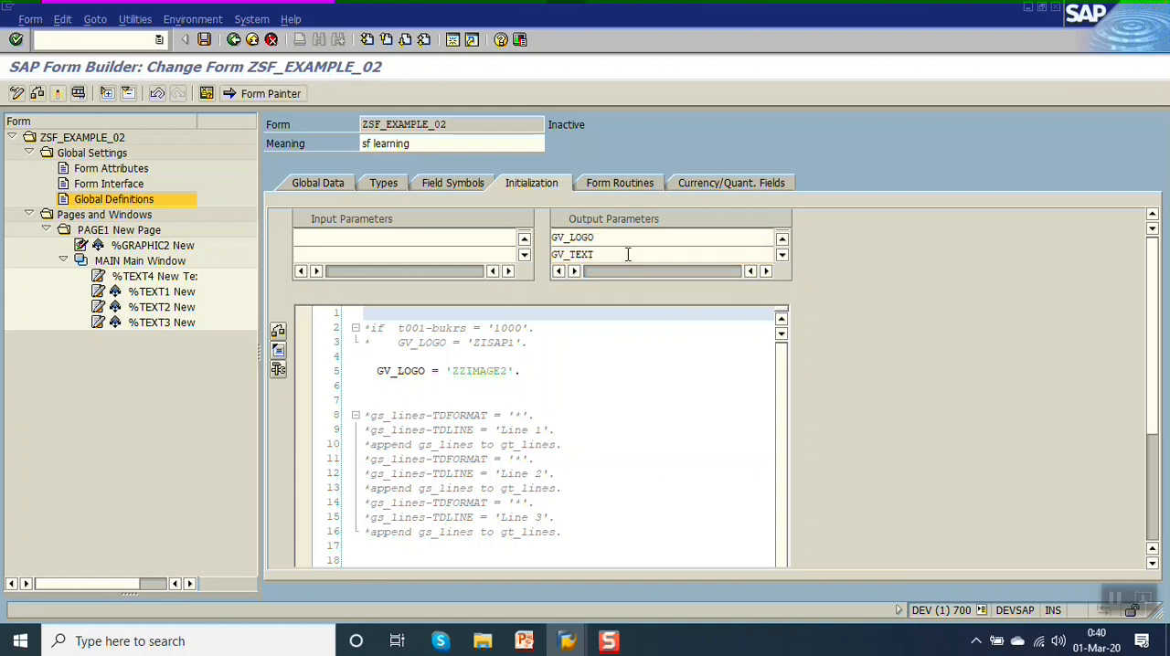
key(ctrl+s)
Add the statement GV_TEXT = 'Text from sf'. below the GV_LOGO assignment in the initialization code and activate the form.
click(530, 374)
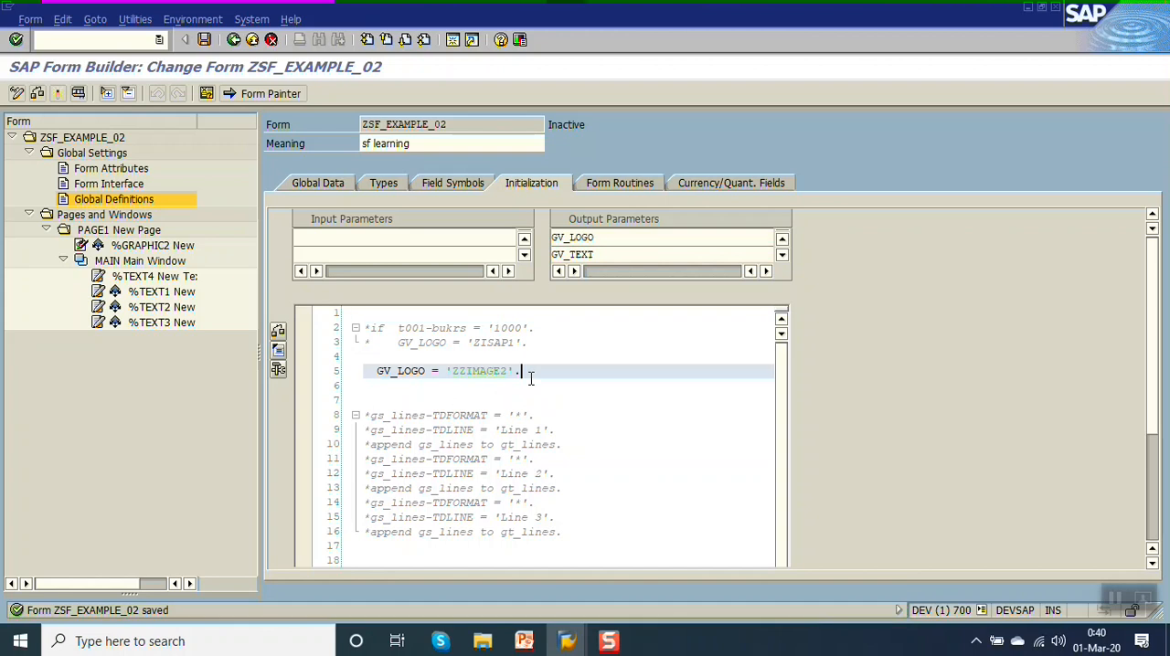
key(Return)
key(Return)
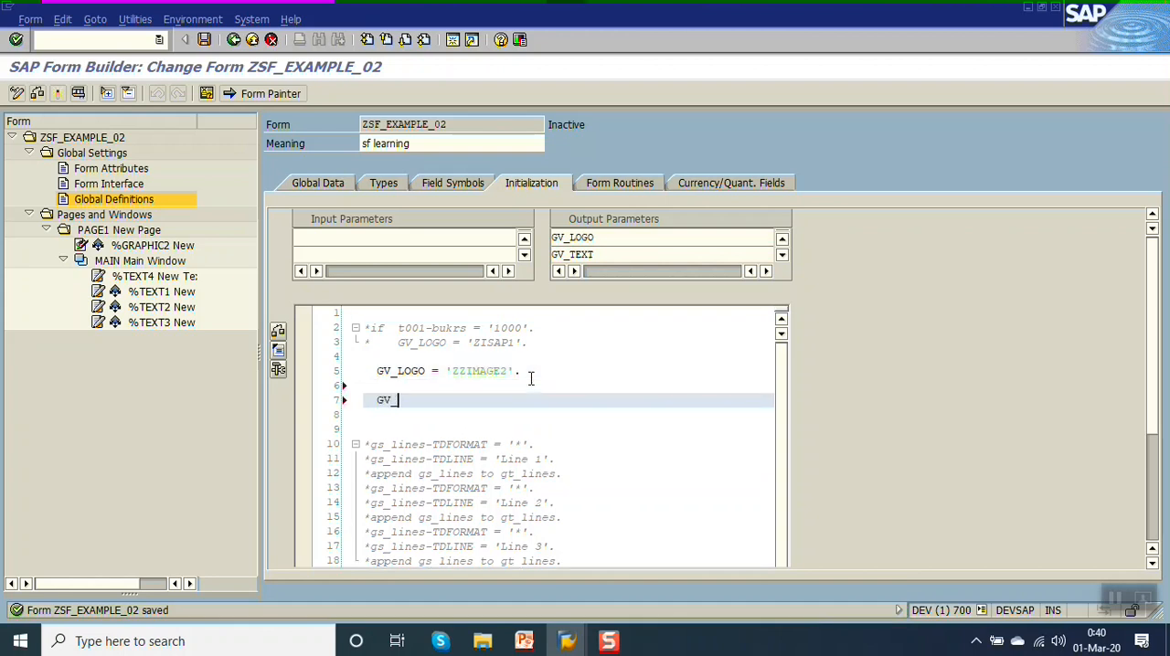
text(GV_TEXT = 'Tex)
key(BackSpace)
key(BackSpace)
key(BackSpace)
key(BackSpace)
key(BackSpace)
key(BackSpace)
key(BackSpace)
key(BackSpace)
text(Text from sf'.)
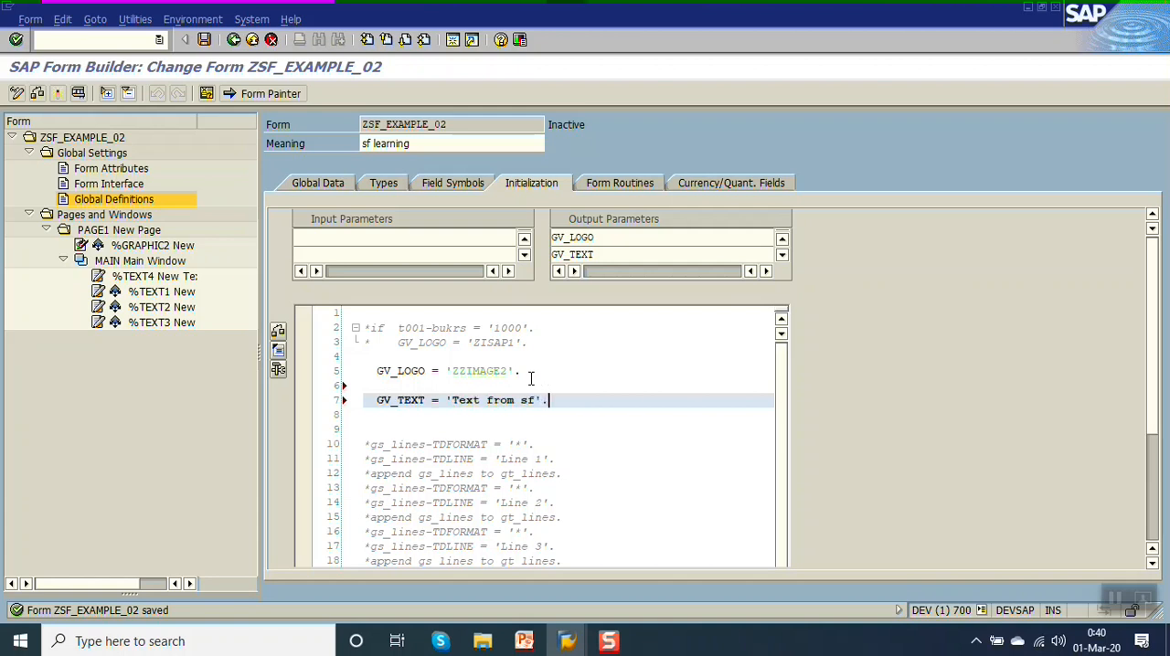
key(ctrl+F3)
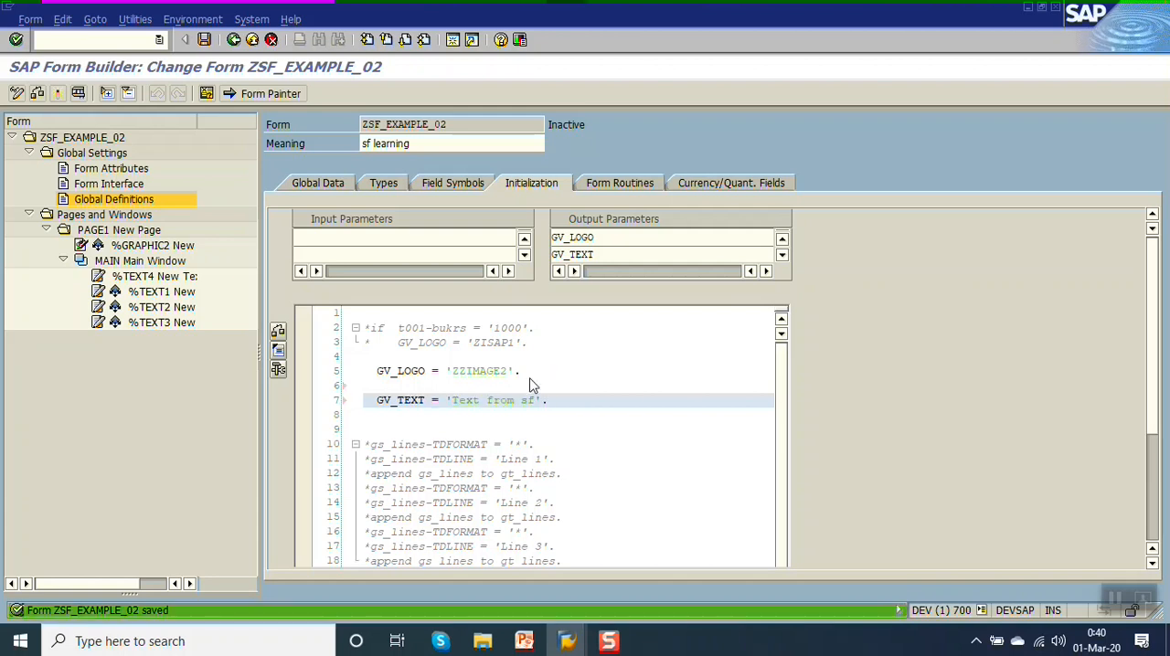
Reopen the %TEXT4 text element and remove "Date :", leaving an empty line below "Static text".
click(133, 277)
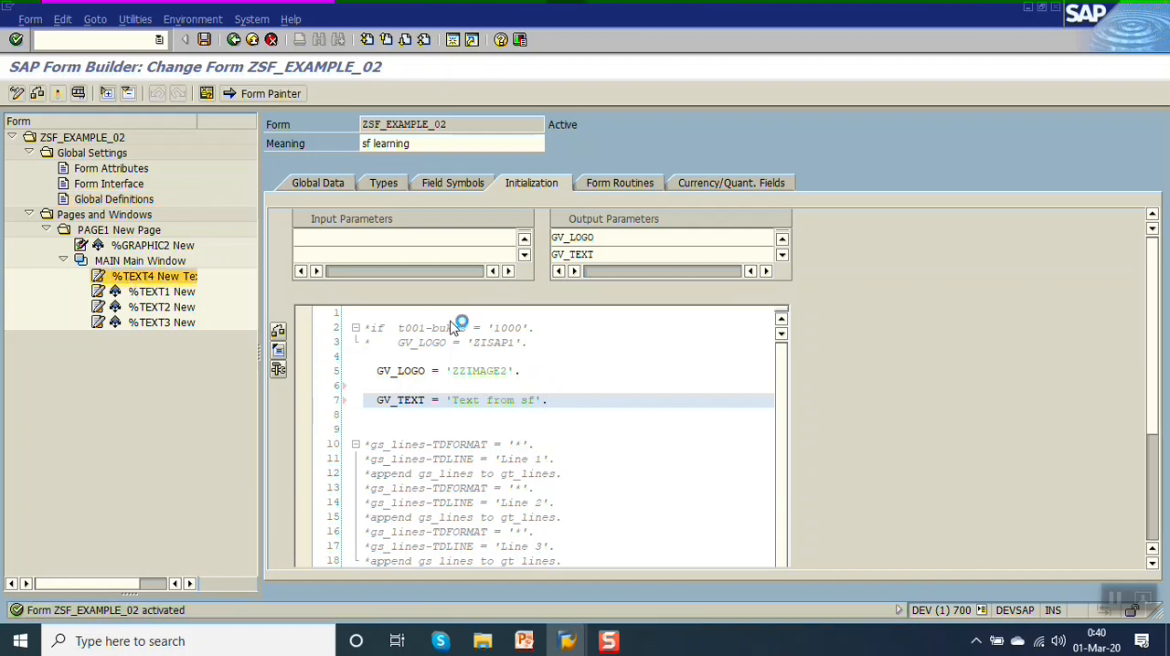
key(Delete)
key(Delete)
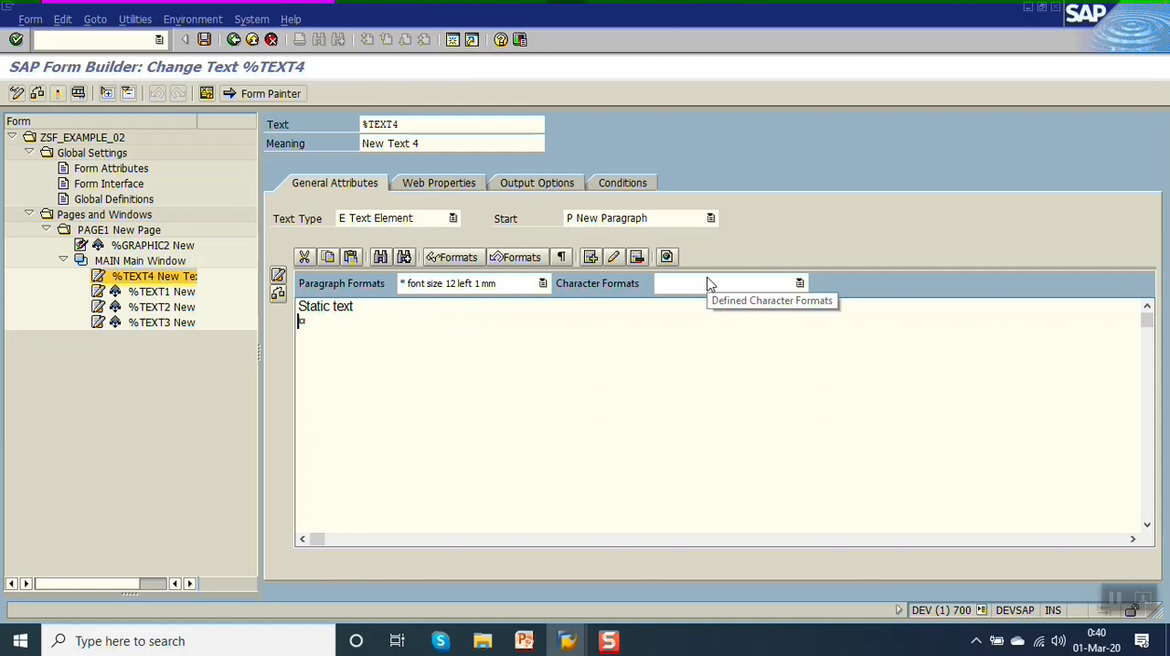
Save the form and adjust the line breaks in %TEXT4 so one blank line follows "Static text".
key(ctrl+s)
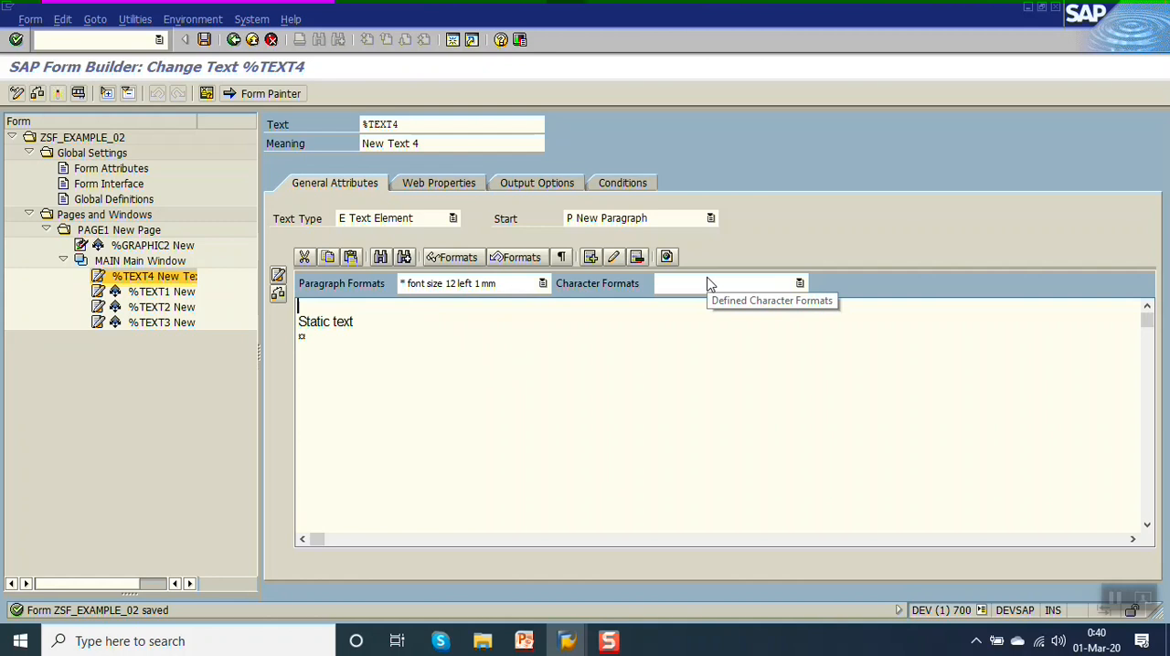
key(Delete)
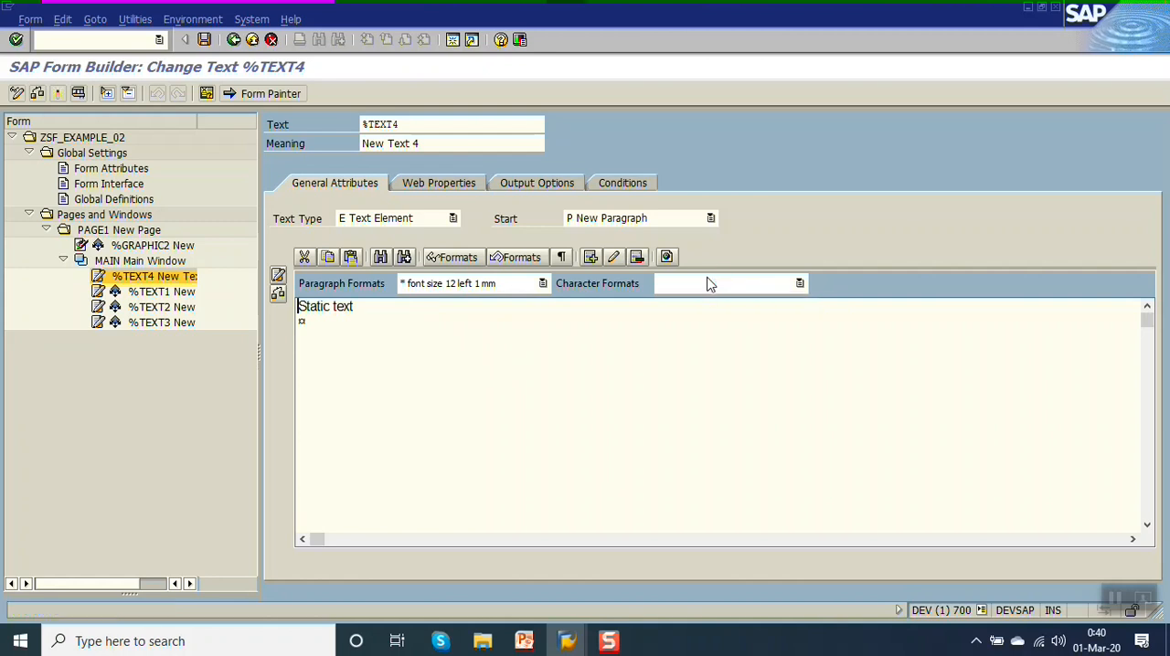
click(375, 312)
key(Return)
Show the field list, insert GV_TEXT from Global Data below the blank line after "Static text", and activate the form.
click(206, 94)
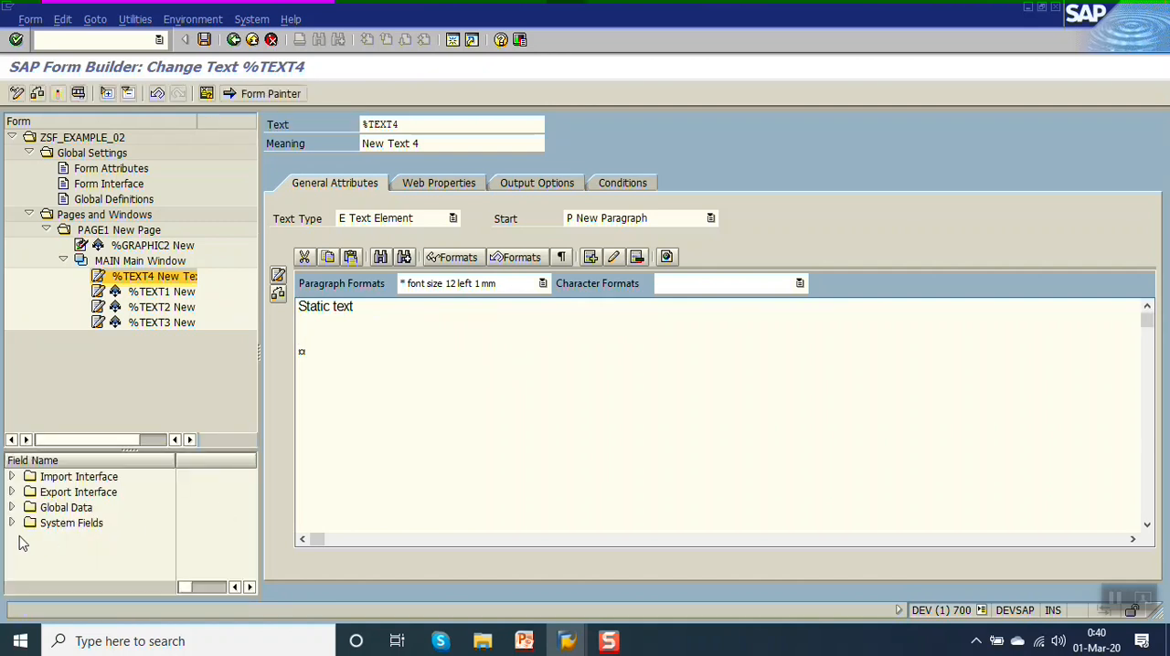
click(12, 509)
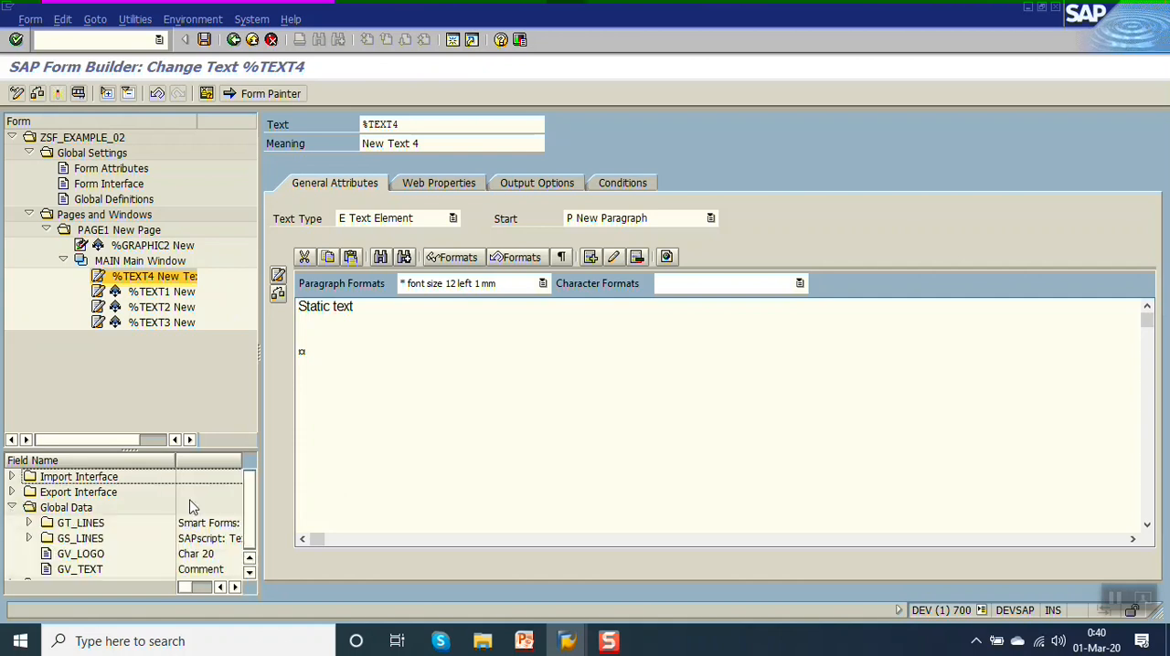
scroll(249, 507, down, 1)
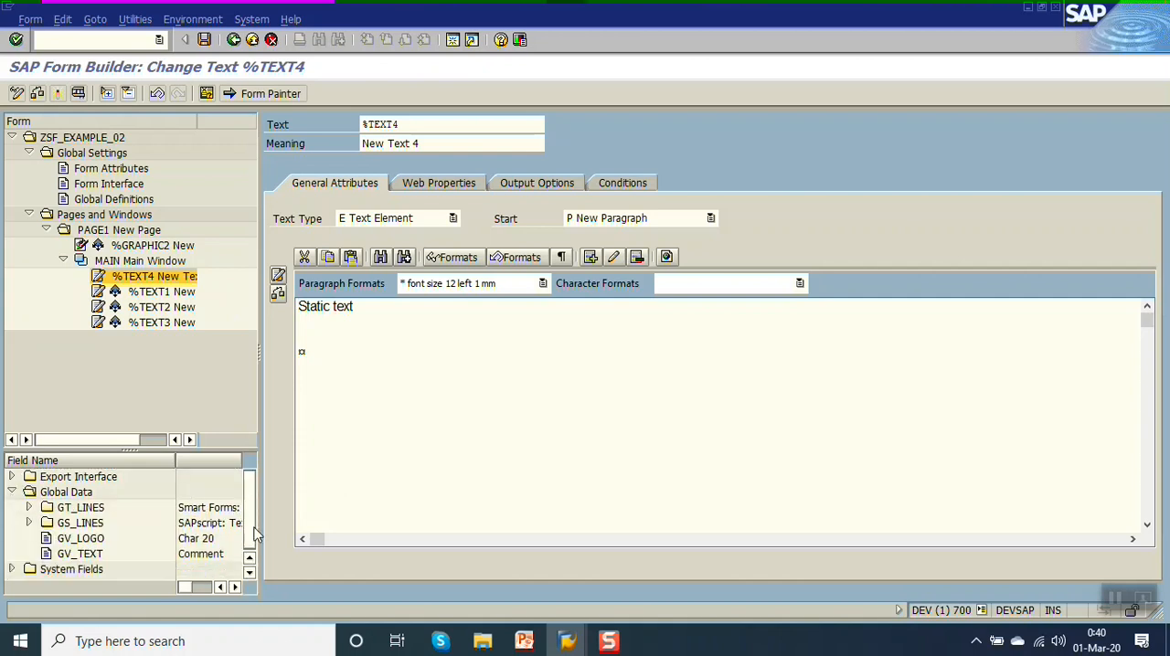
click(80, 557)
drag(80, 559, 302, 330)
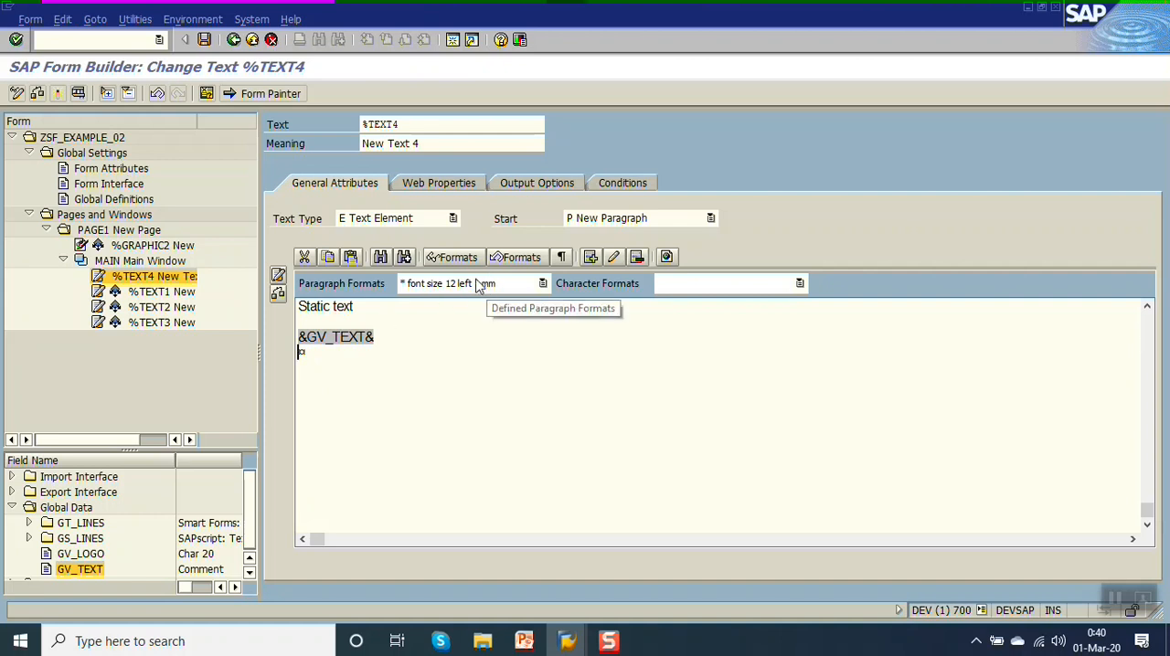
click(60, 95)
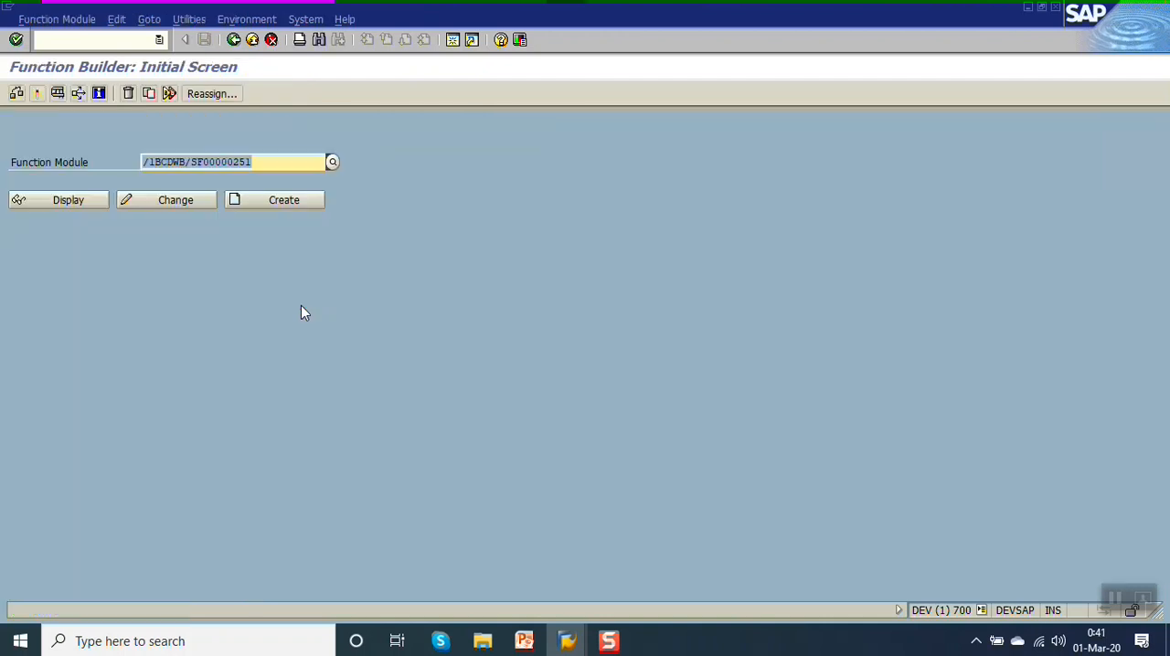
Test the activated form's function module, check both text lines in the print preview, and return to the form.
key(F8)
key(F8)
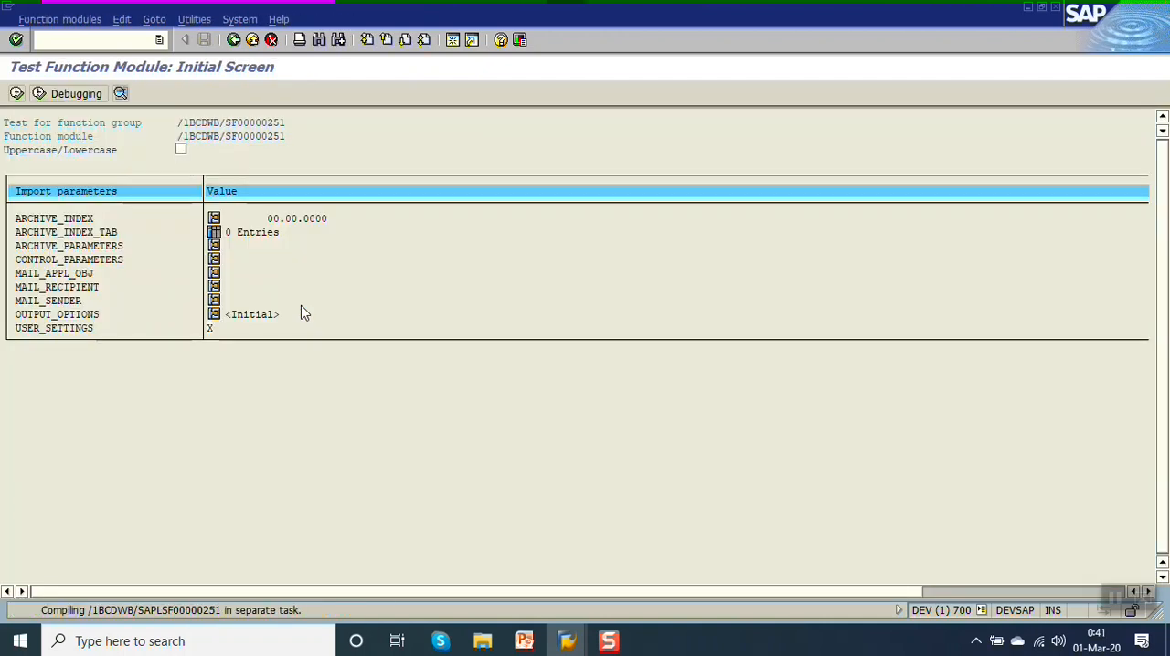
key(F8)
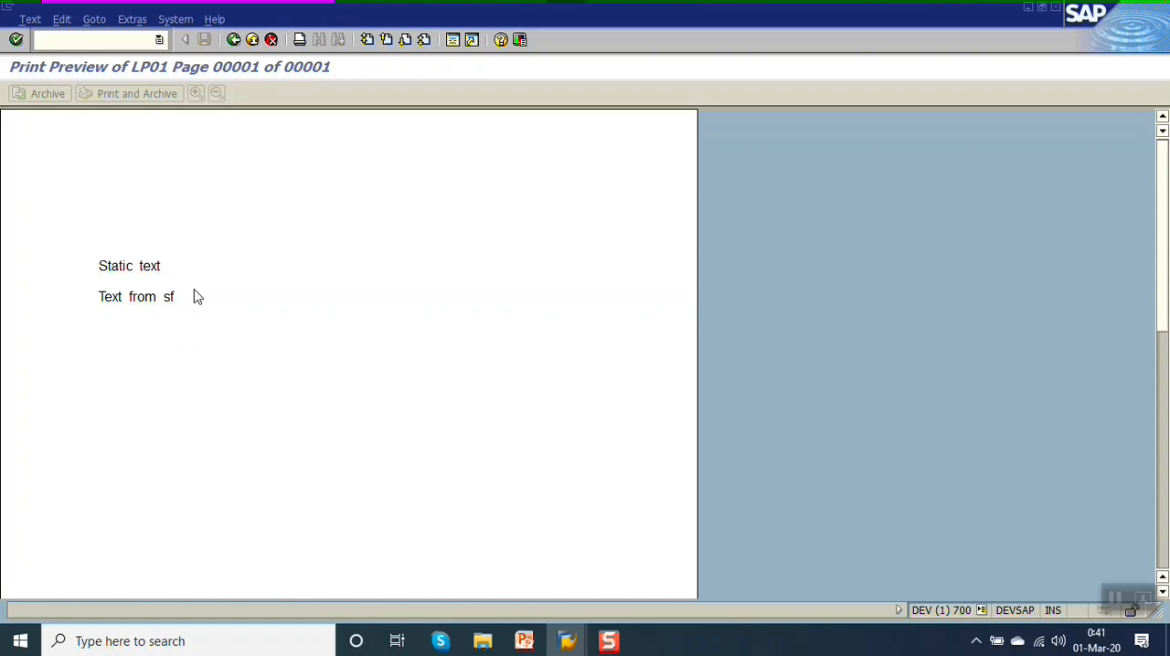
click(235, 40)
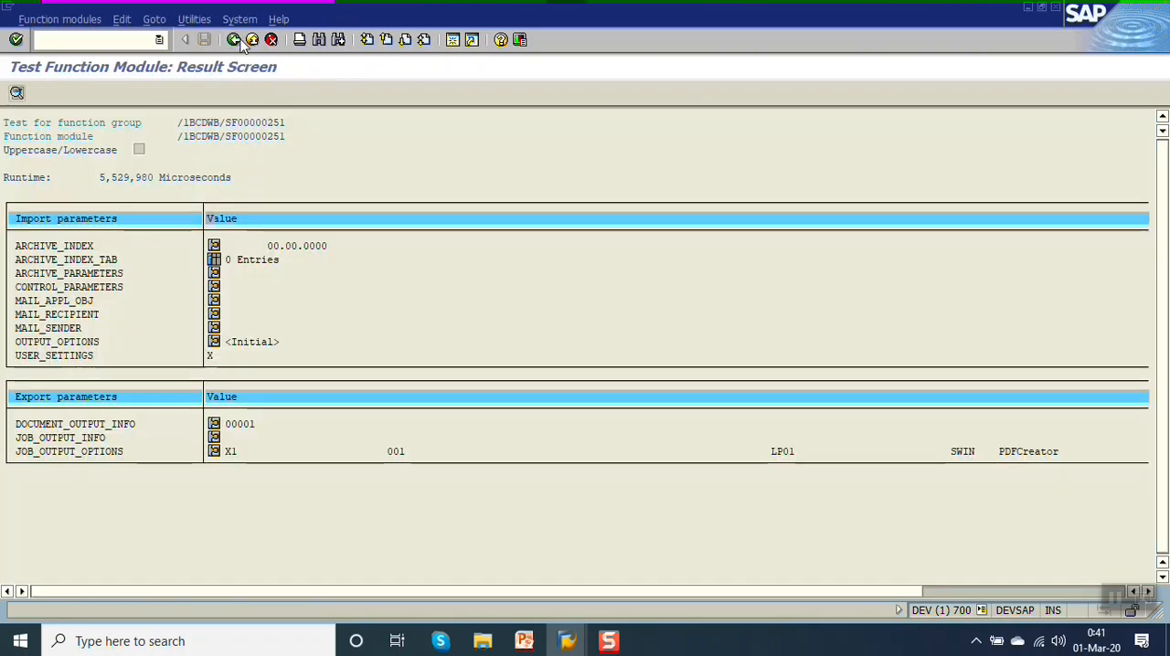
click(235, 40)
click(235, 41)
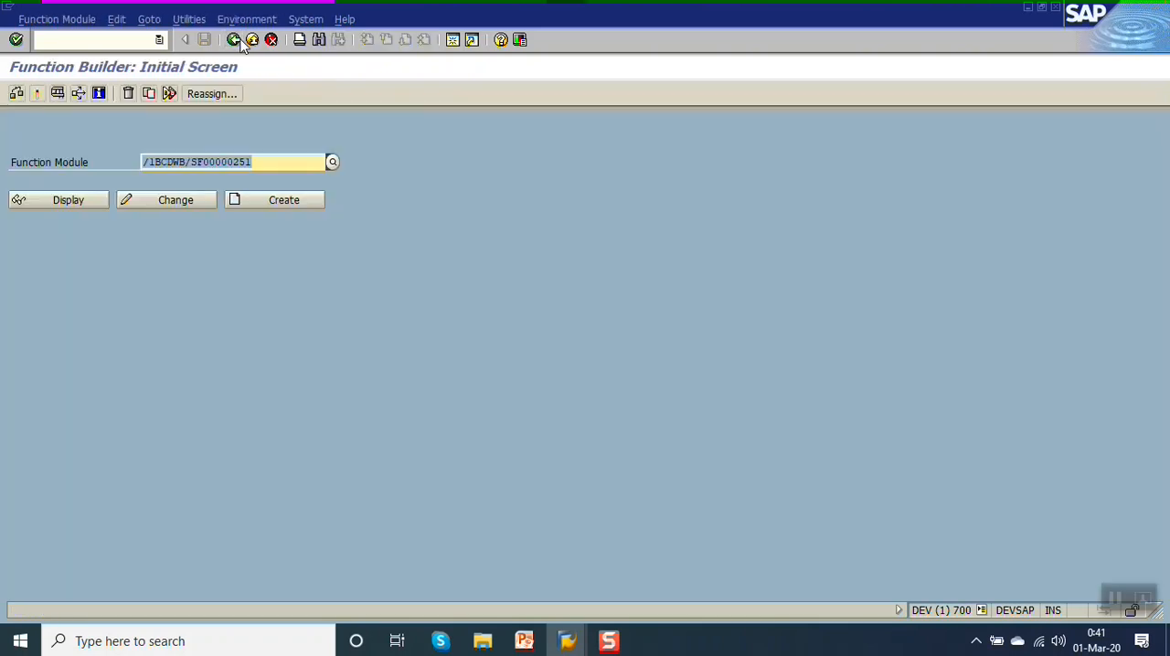
click(235, 41)
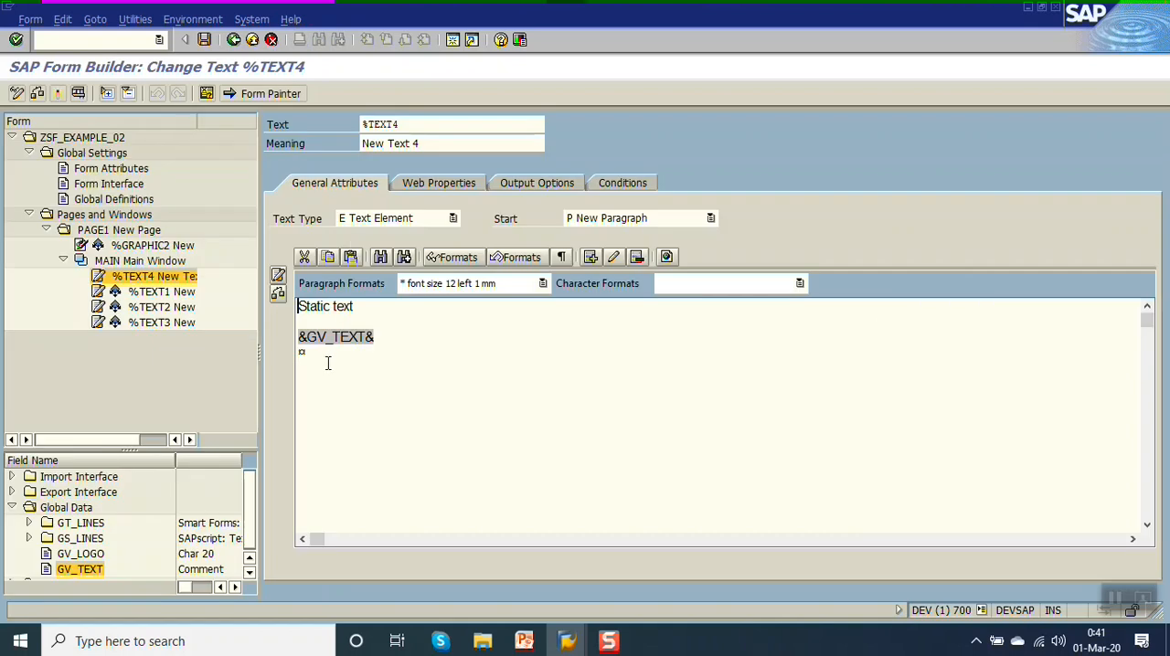
Delete the &GV_TEXT& field from the %TEXT4 text and save the form.
double_click(328, 340)
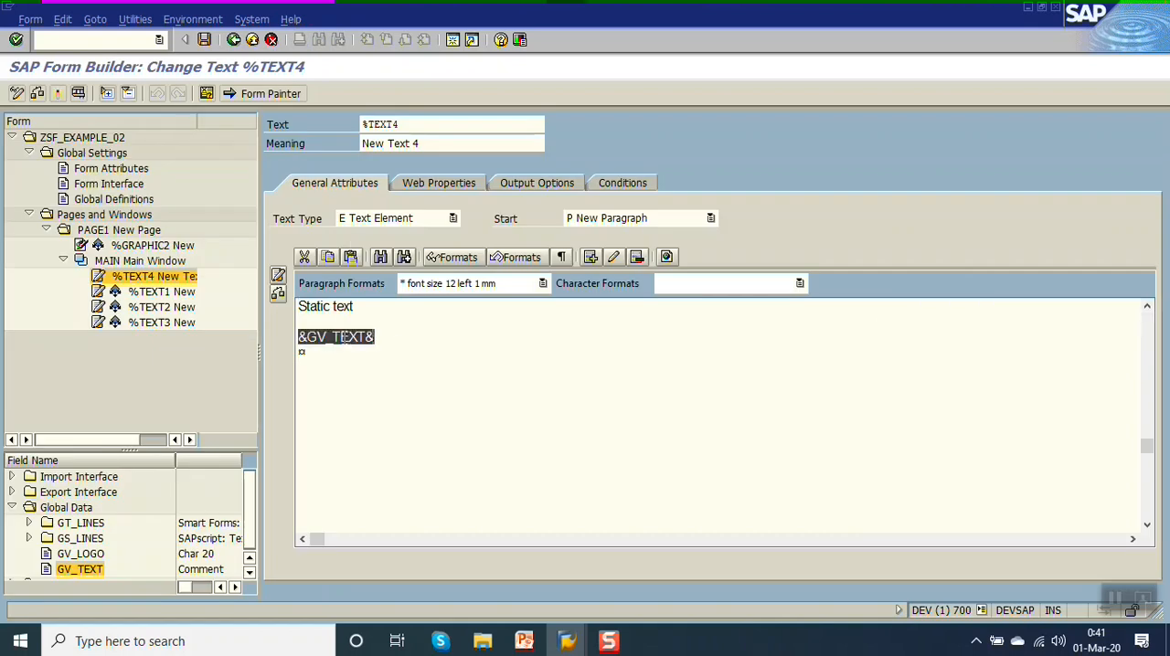
click(637, 258)
key(ctrl+s)
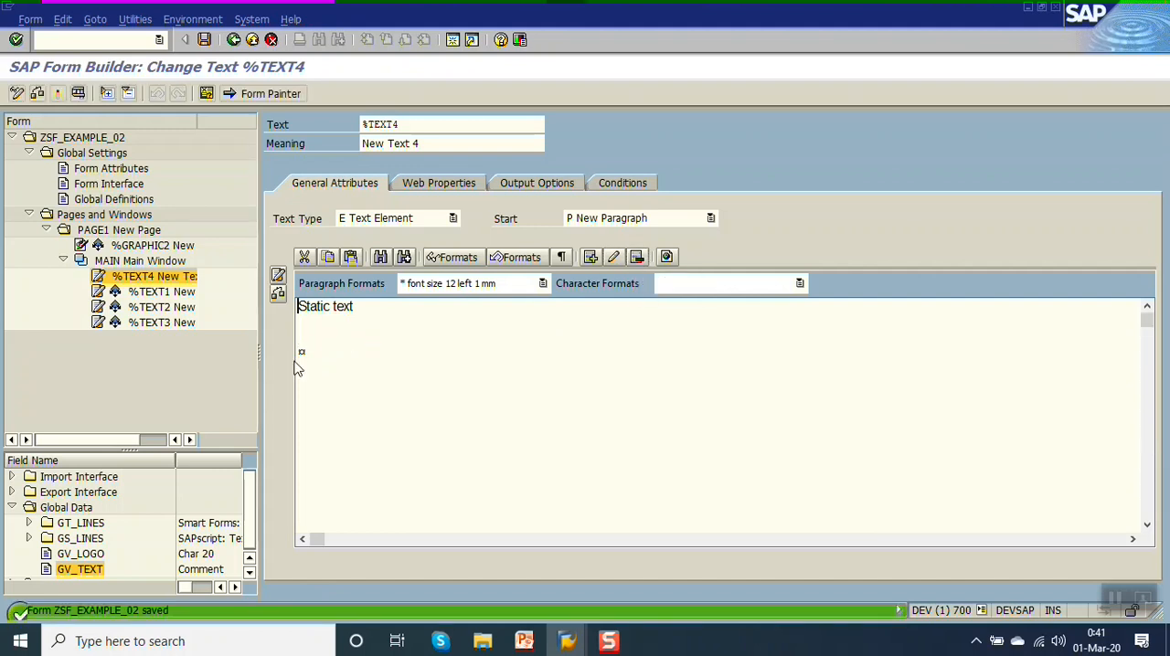
Insert the field &gv_text& by name on the line below the blank line in %TEXT4 and activate the form.
click(302, 347)
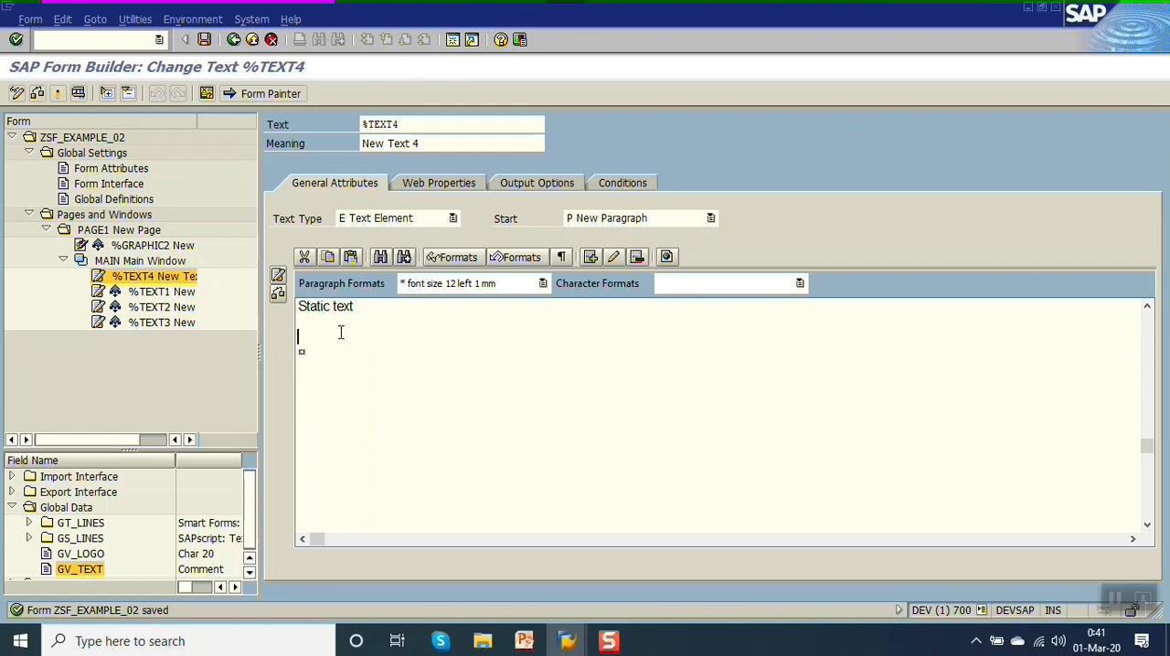
click(592, 258)
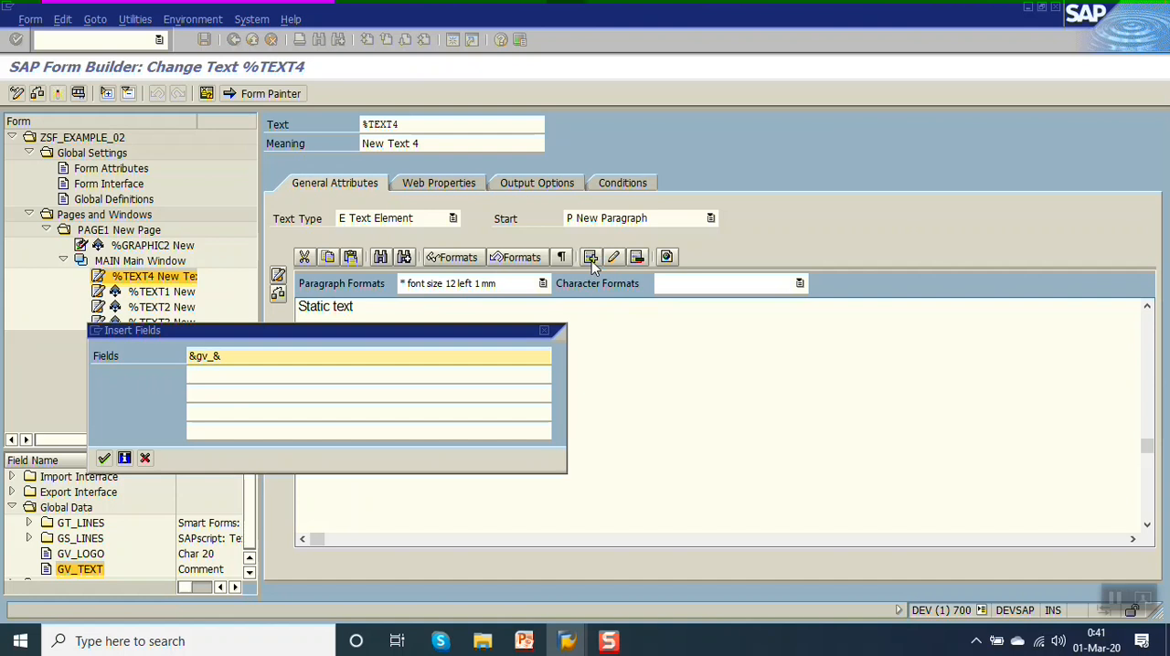
key(Return)
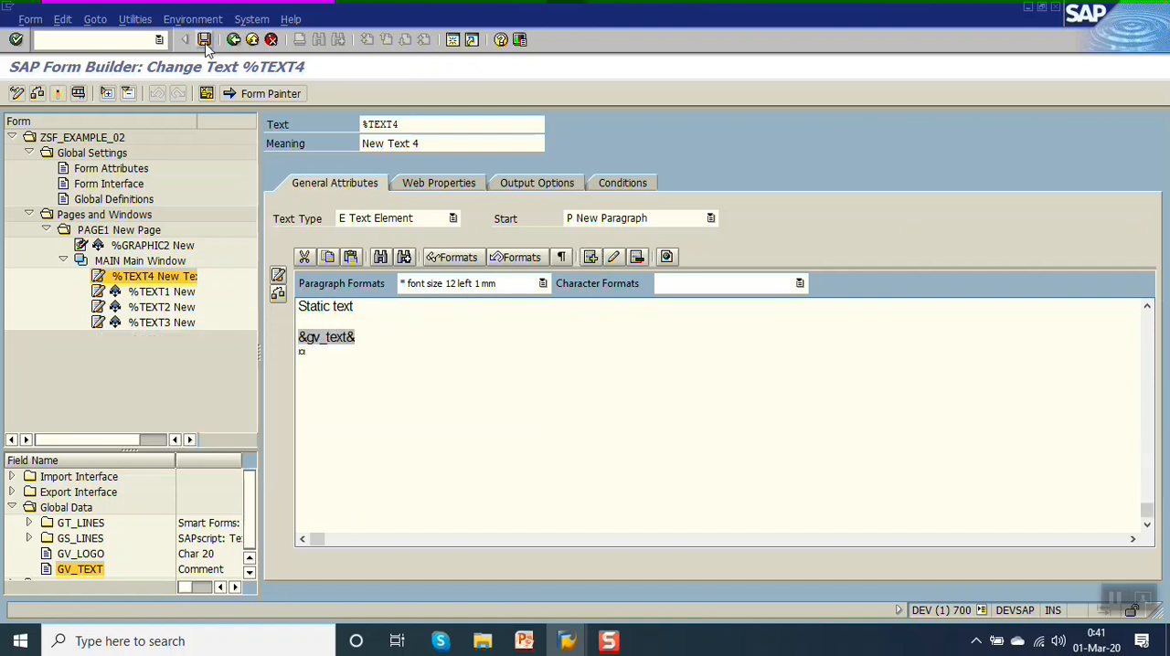
click(57, 94)
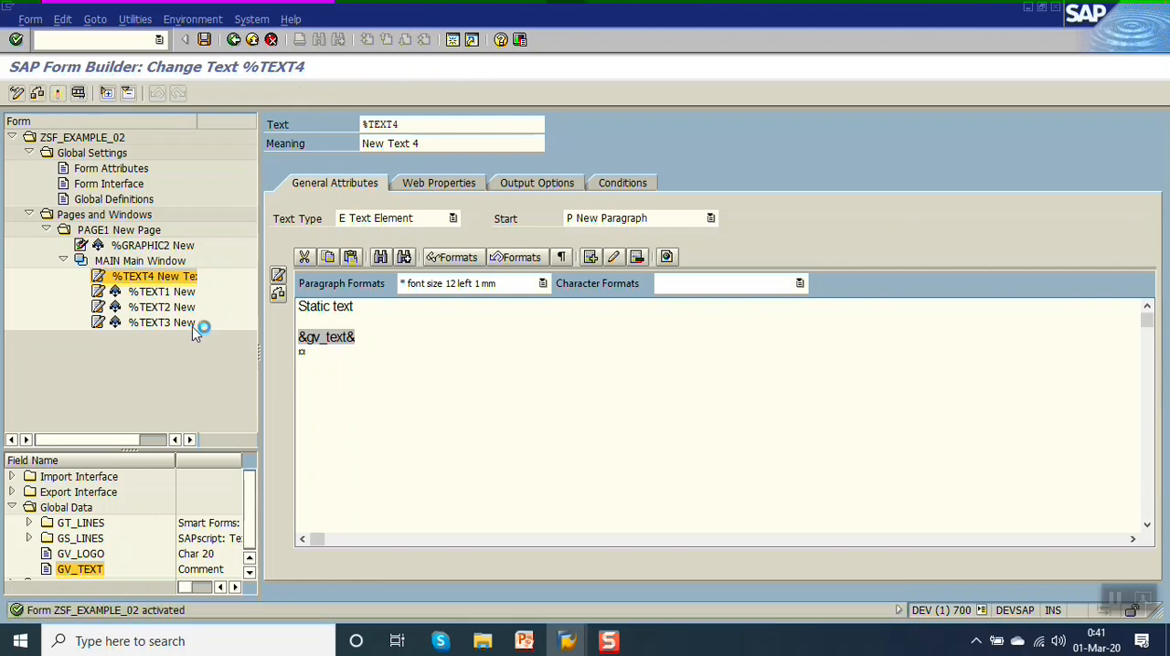
Run the form test again to check the output of the inserted &gv_text& field, and go back to %TEXT4.
key(F8)
key(F8)
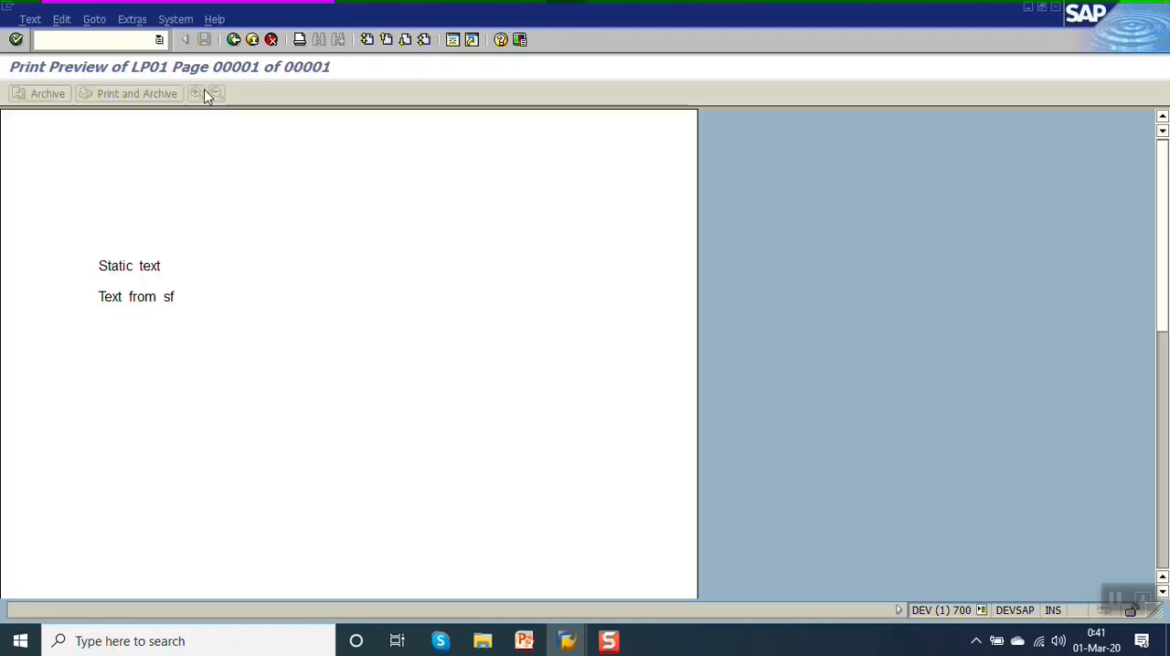
click(233, 39)
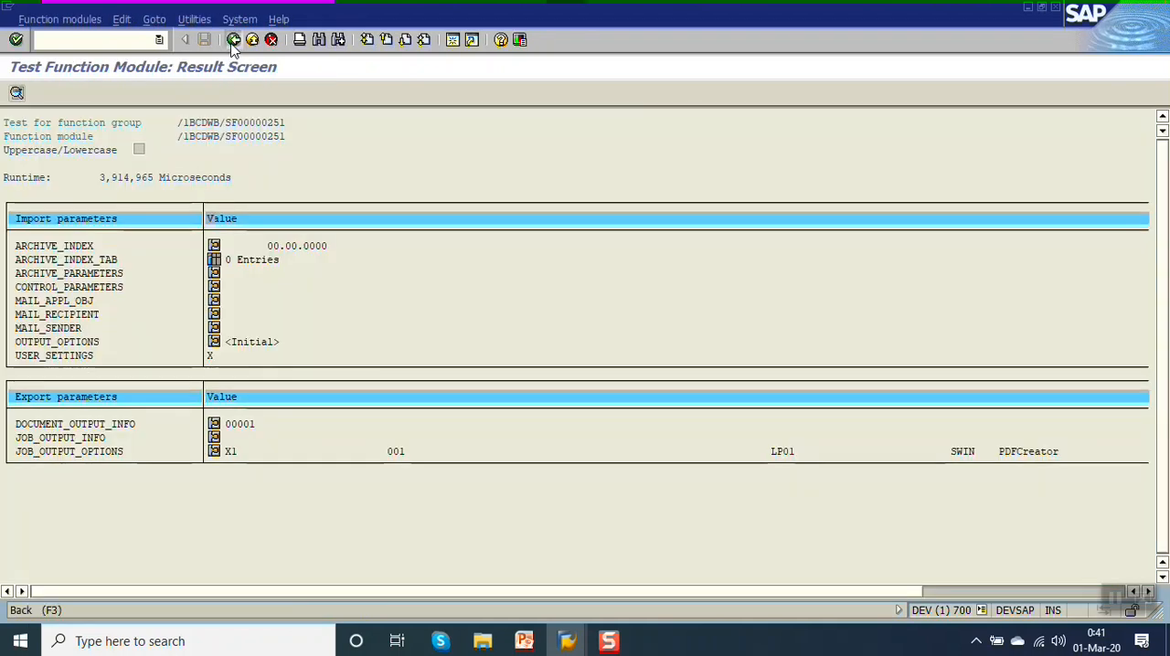
click(233, 39)
click(233, 39)
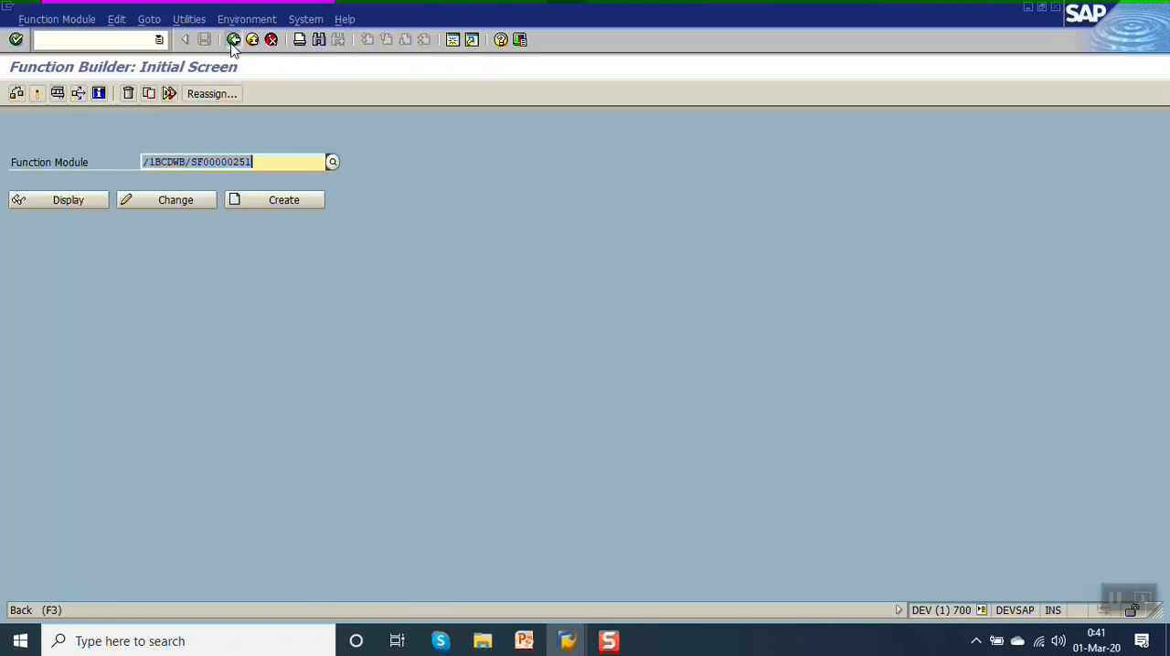
click(233, 39)
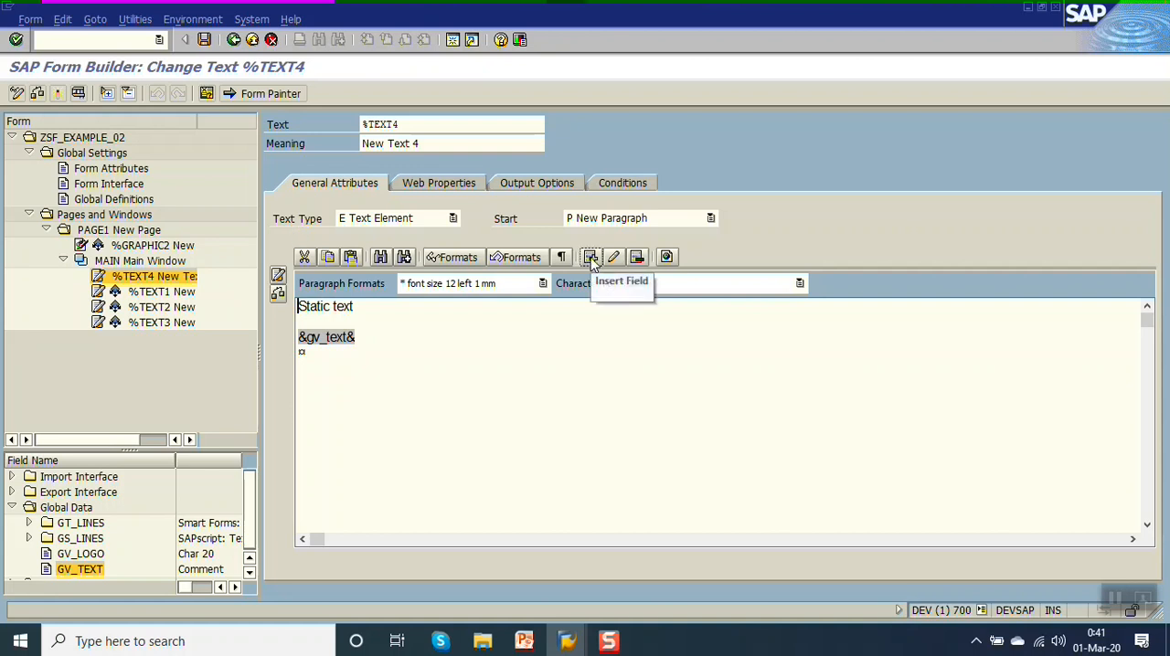
Collapse Global Data, switch to the PowerPoint slide listing the text types to review Include text, and return to SAP.
click(11, 508)
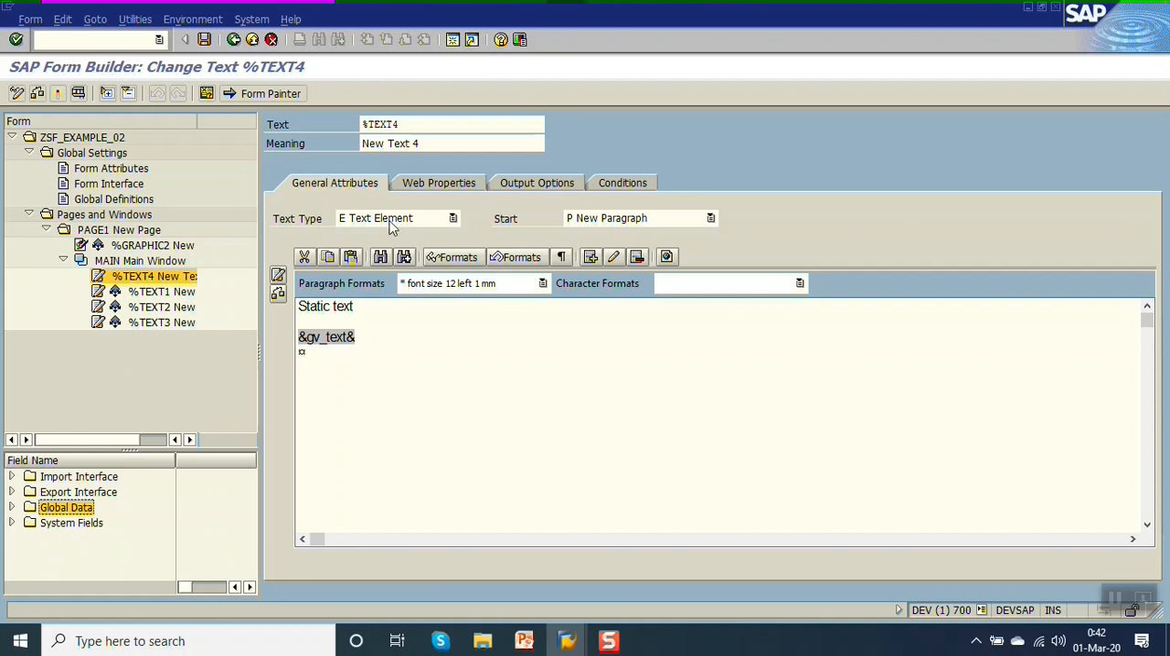
click(526, 642)
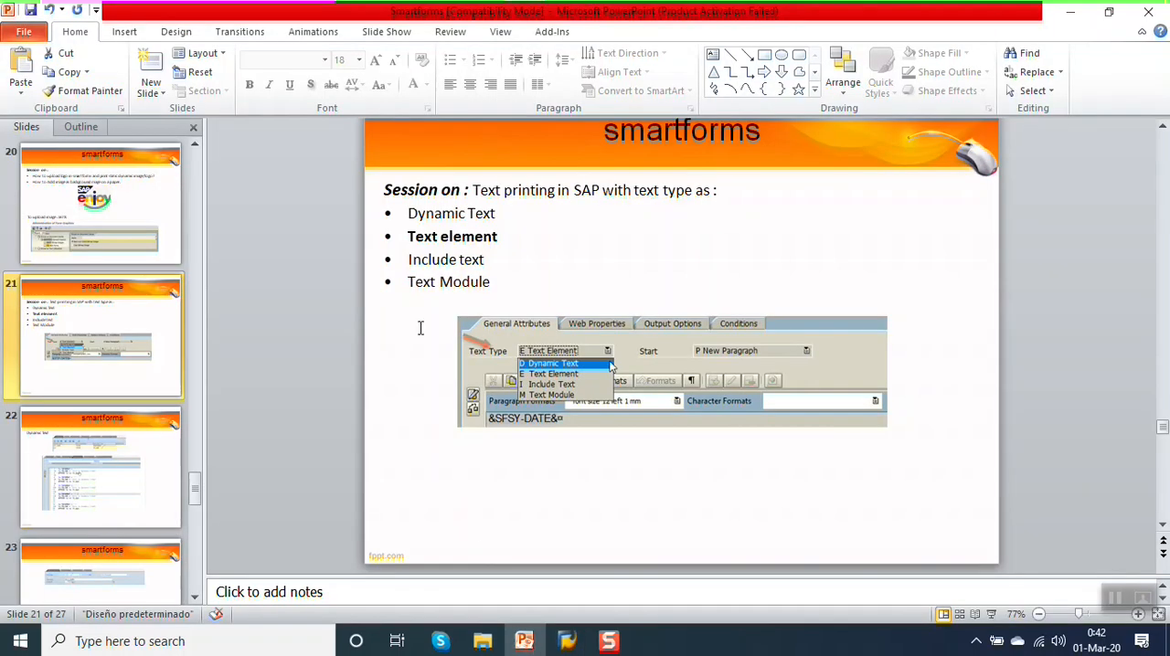
click(492, 255)
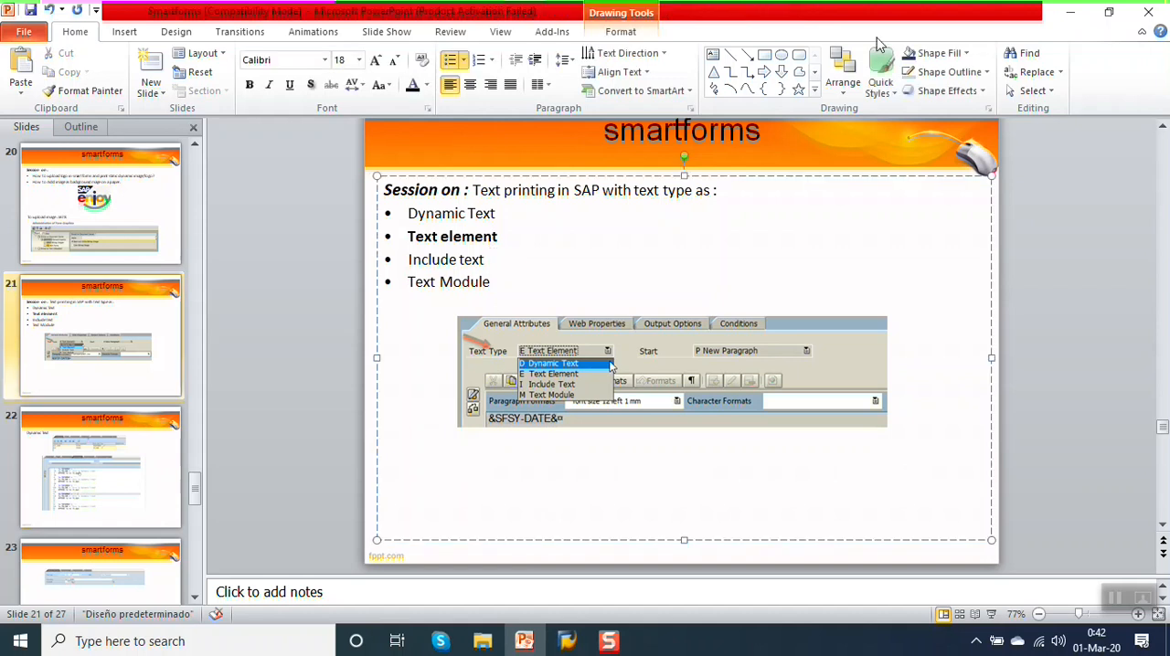
click(1069, 11)
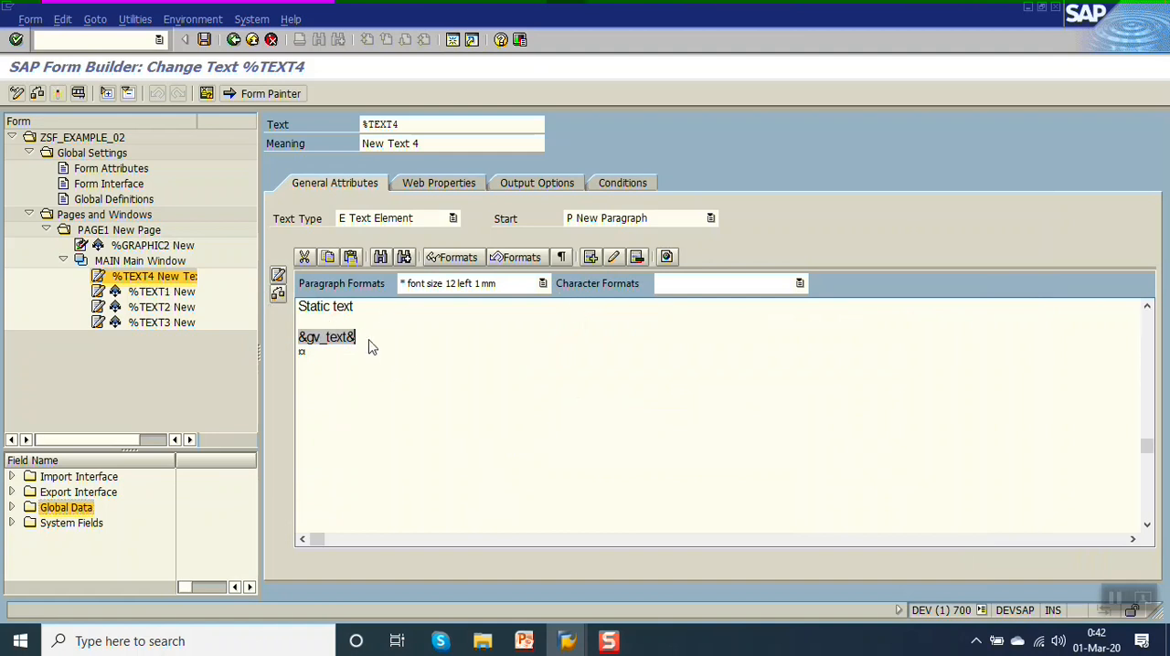
Clear the entire text of %TEXT4 and change its text type to Include Text, accepting the text node change.
drag(366, 342, 301, 308)
key(Delete)
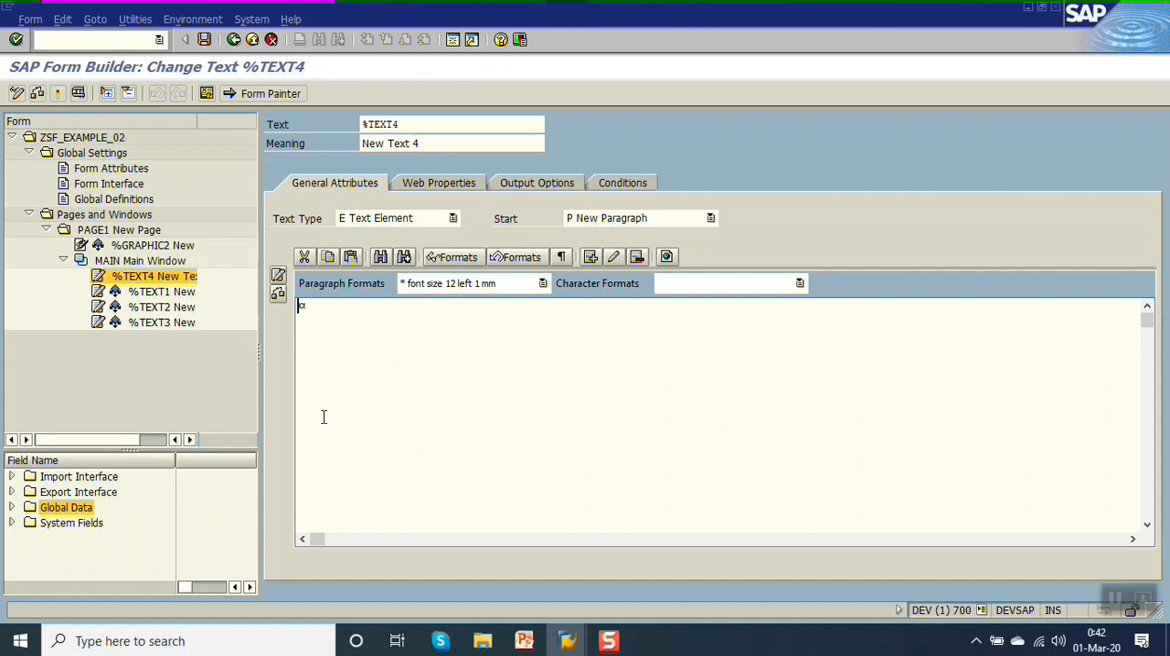
click(447, 219)
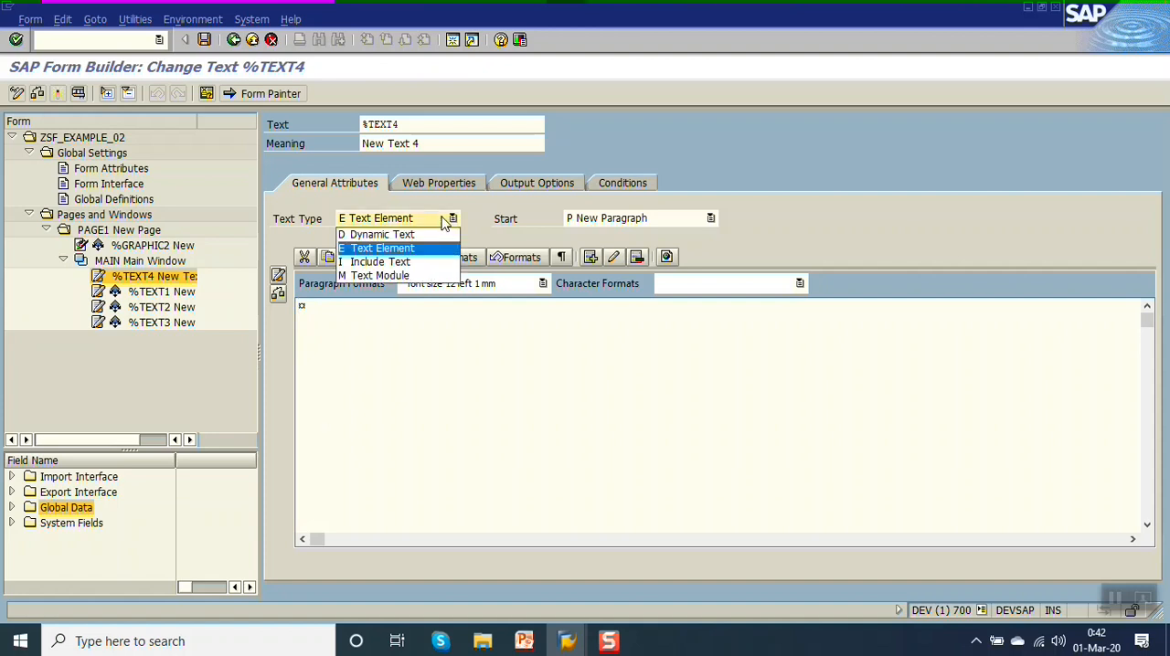
click(402, 262)
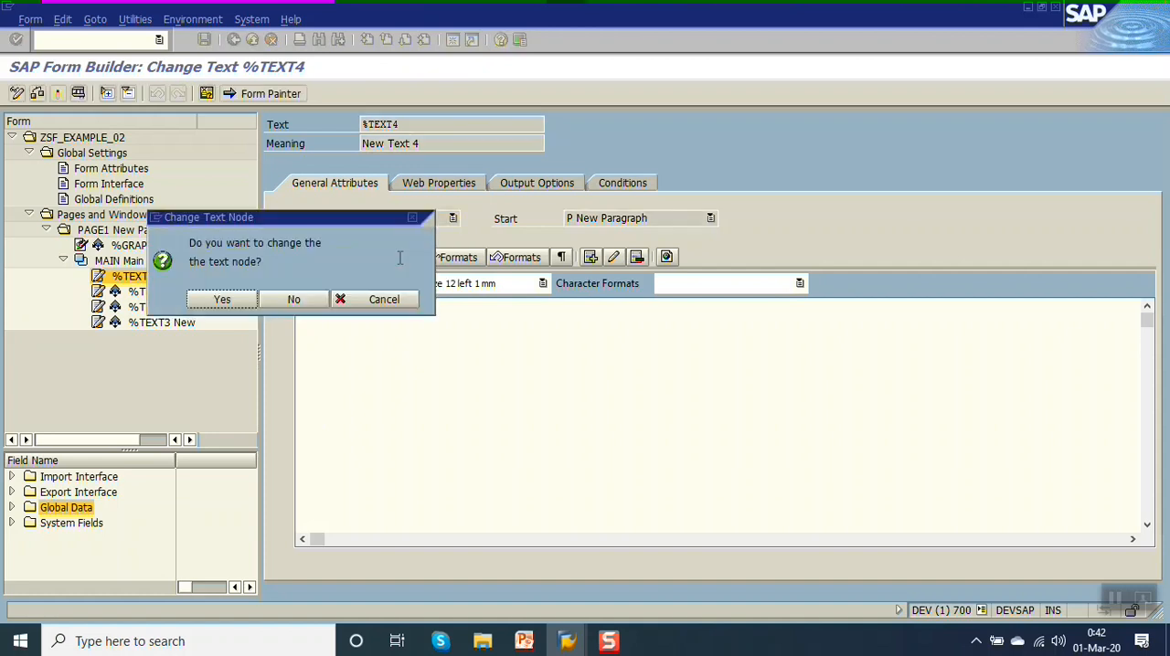
click(221, 300)
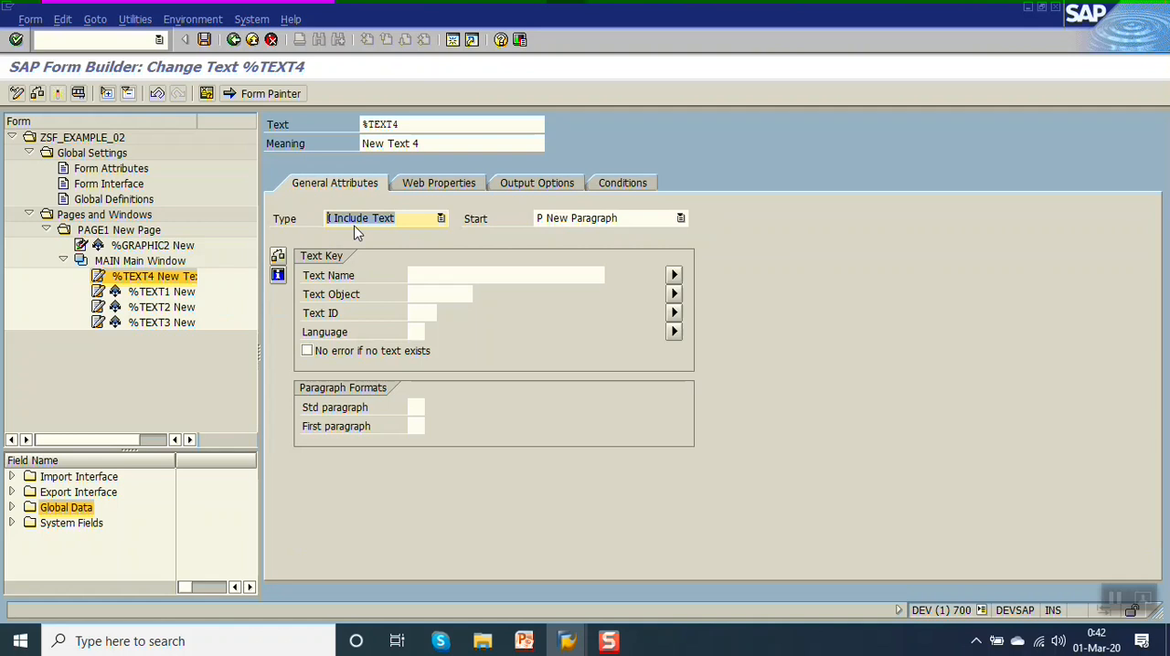
Switch to the SAP session showing the purchase order's Terms of delivery header text and select the purchase order number.
mouse_move(576, 643)
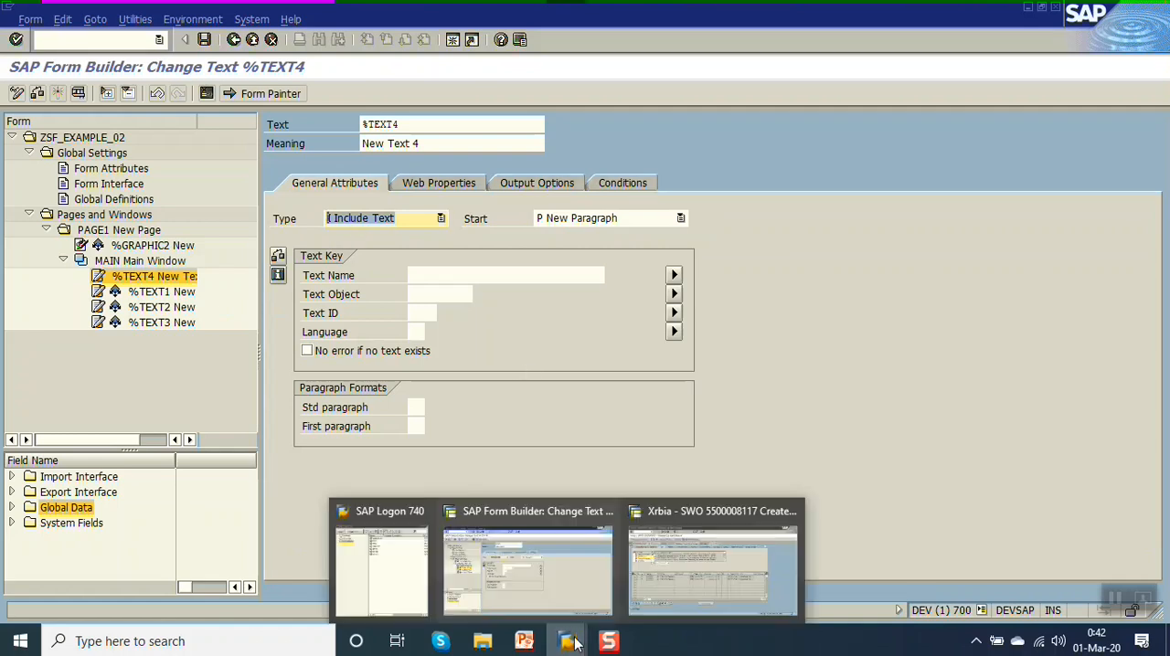
click(740, 566)
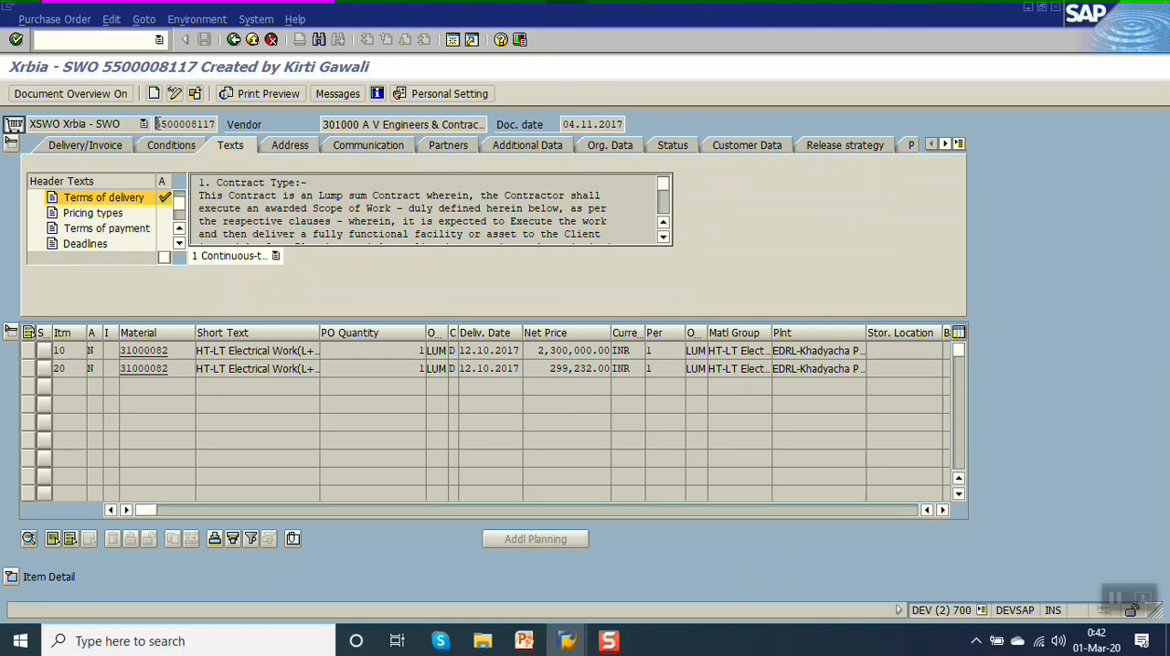
drag(157, 124, 222, 126)
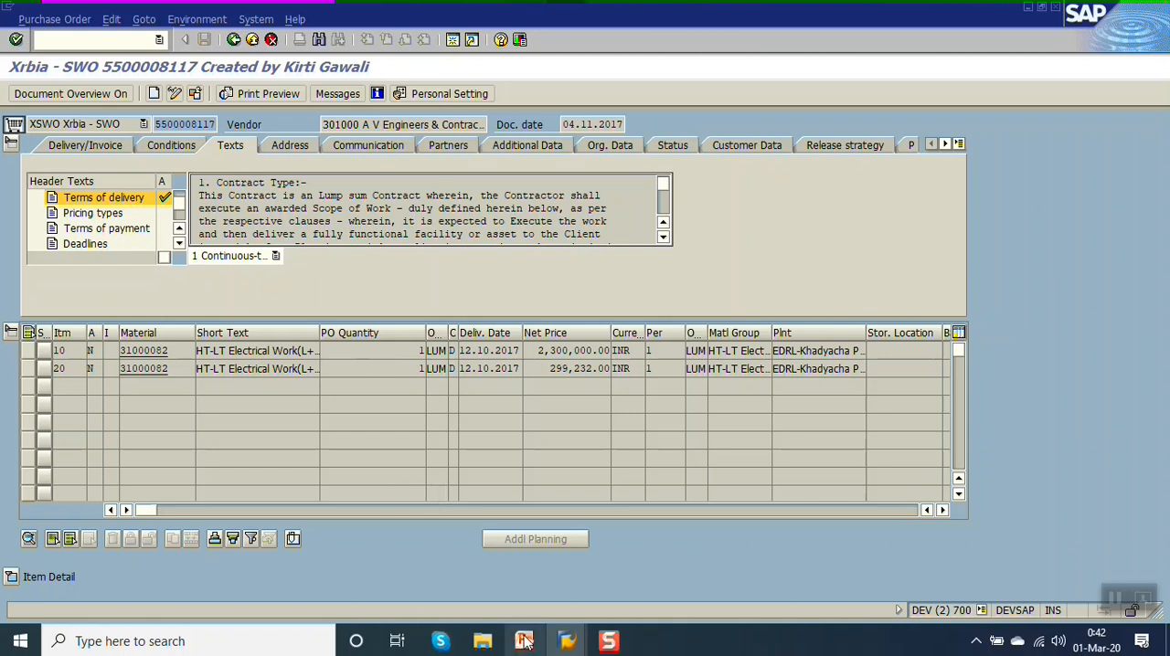
Return to the Form Builder session and review %TEXT4's empty text key fields for text name, text object and text ID.
click(566, 641)
click(536, 590)
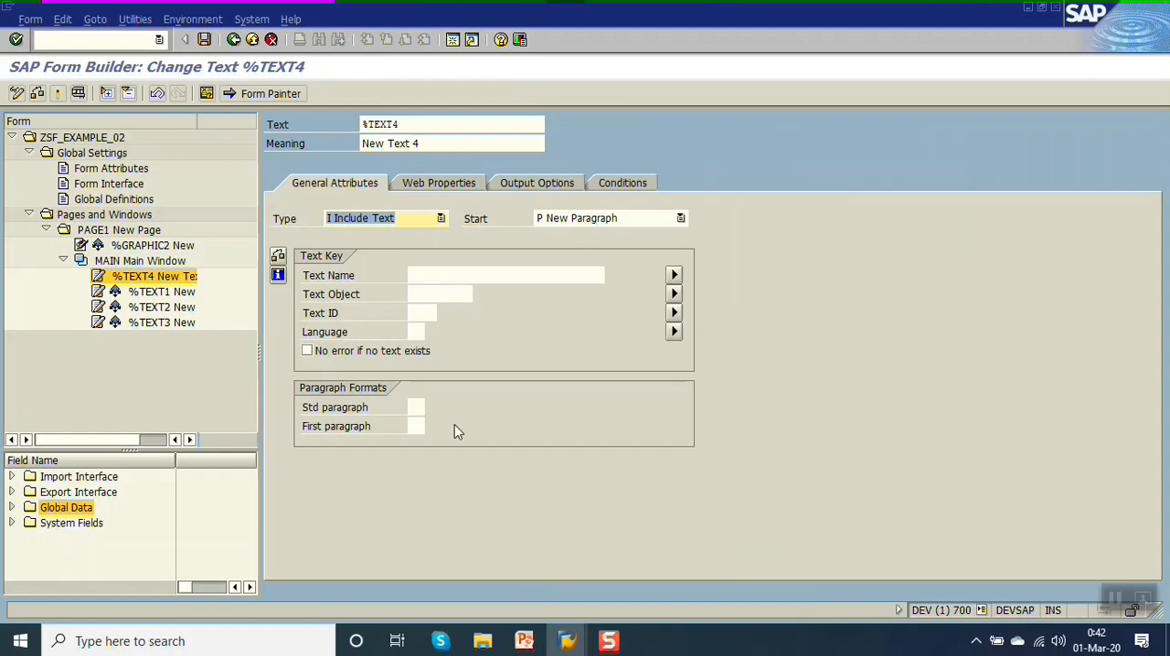
click(431, 274)
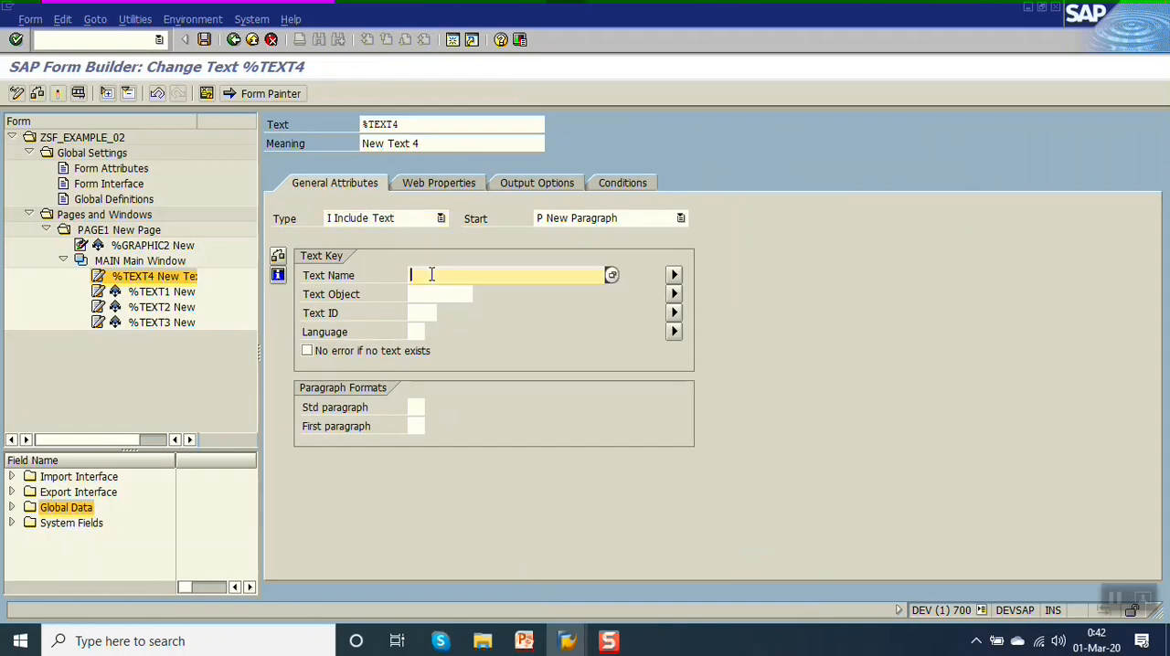
click(432, 290)
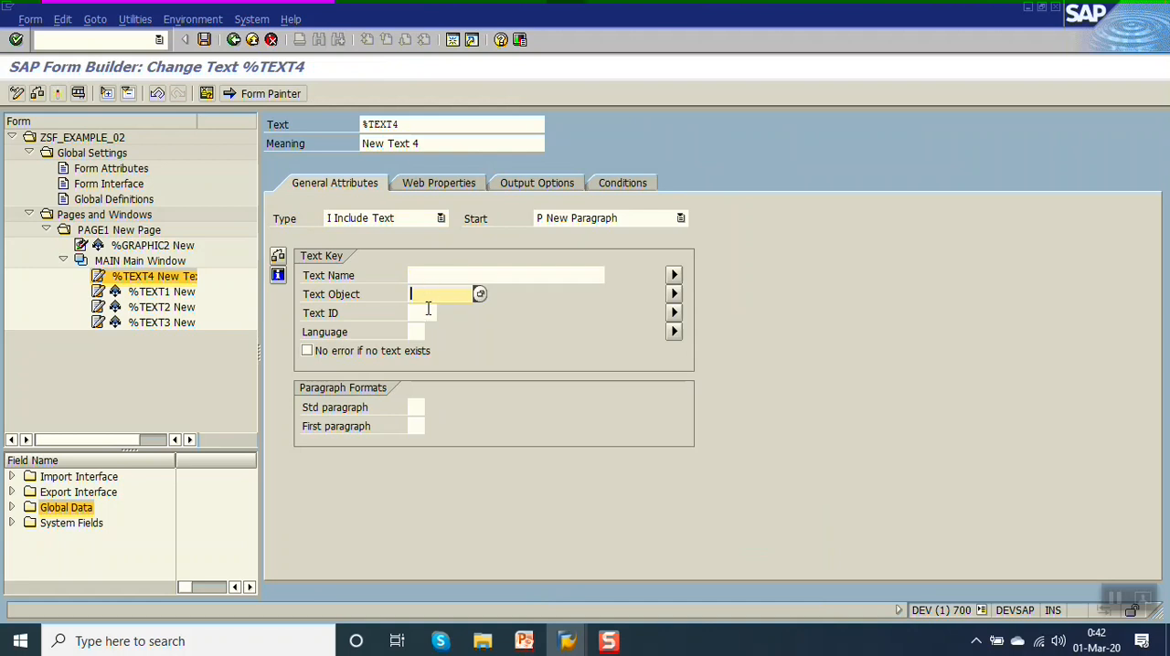
click(427, 311)
click(441, 276)
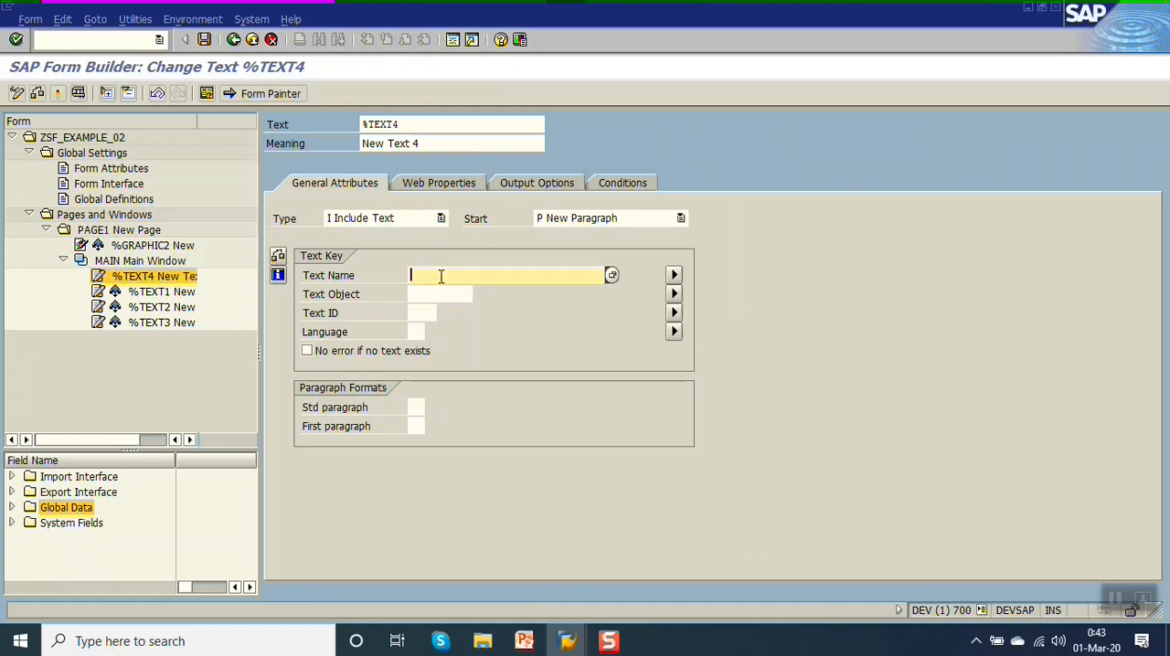
Declare the global variable GS_EKKO with TYPE EKKO in the form's Global Definitions and save the form.
click(102, 200)
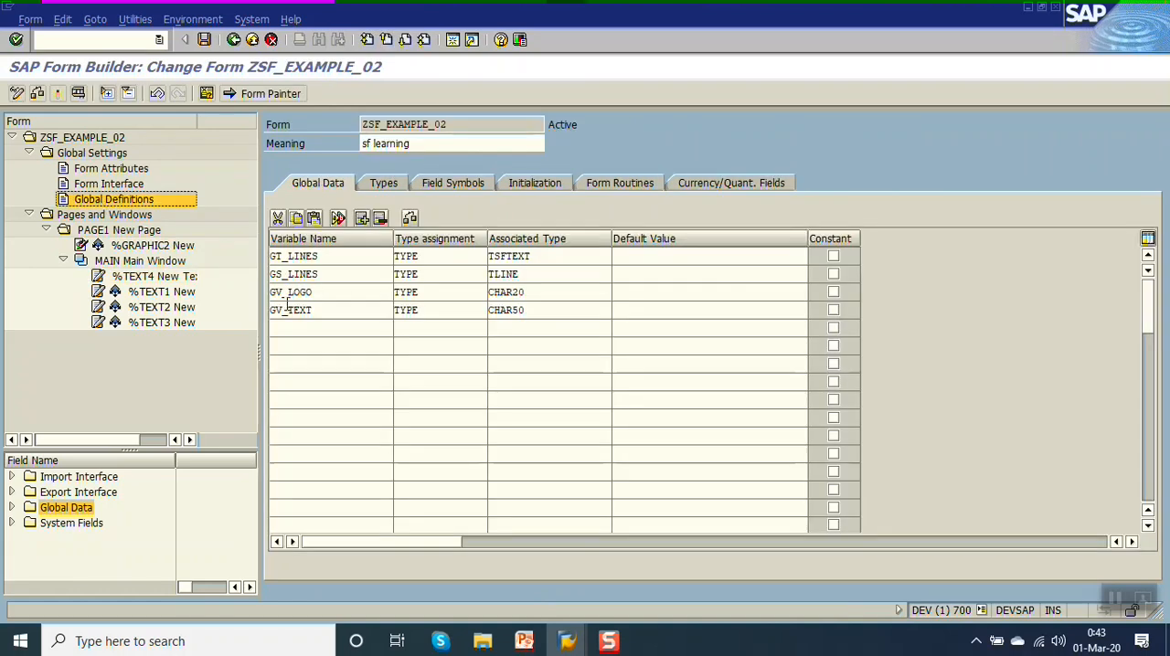
click(292, 325)
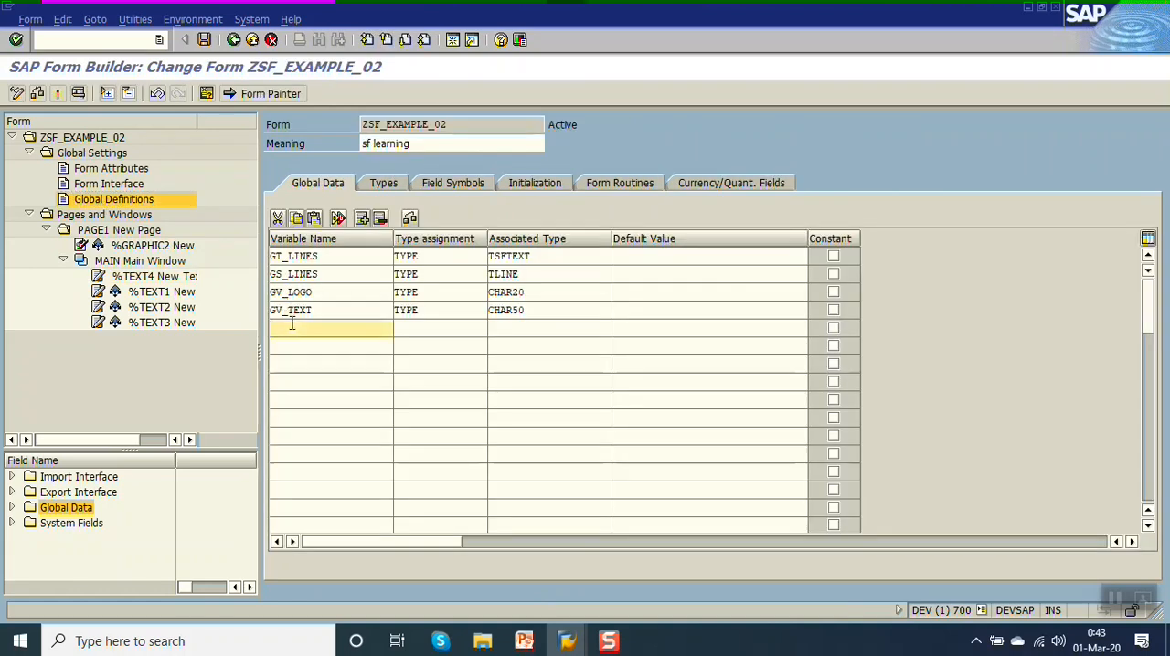
text(GS_EKKO)
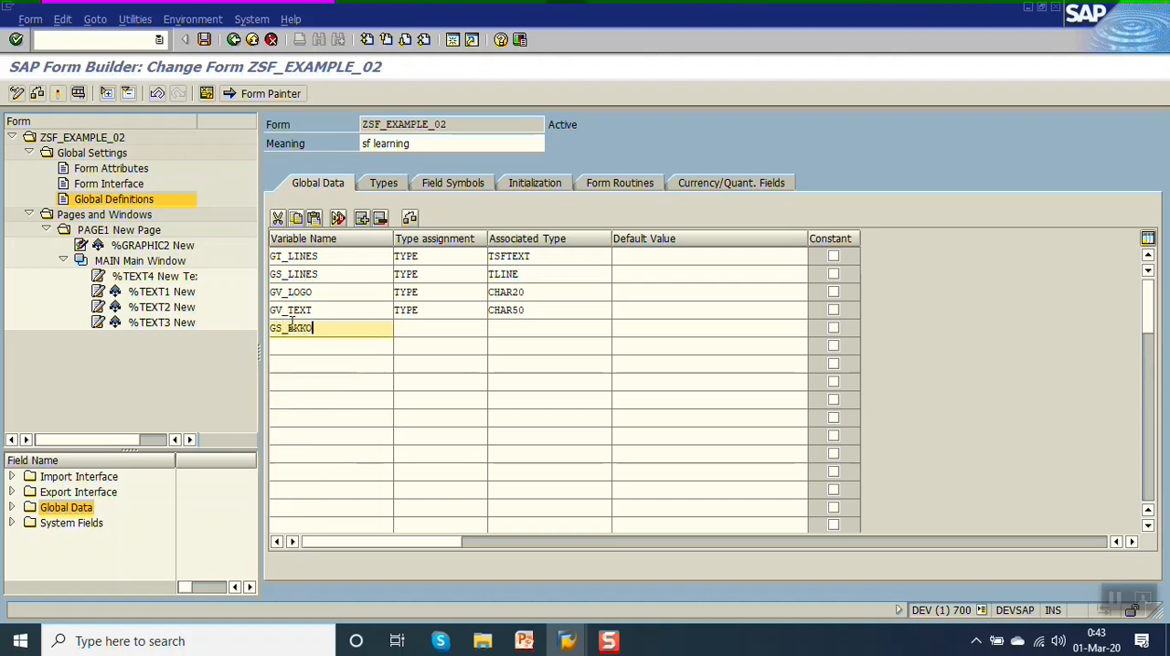
key(Tab)
text(TYPE)
key(Tab)
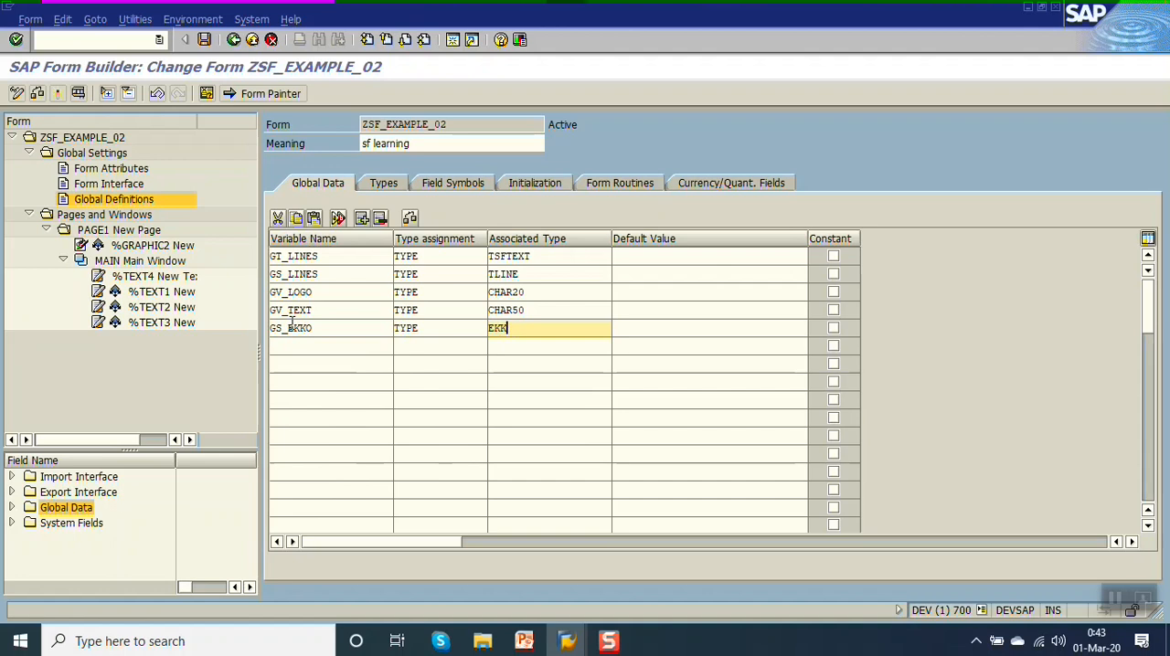
text(EKKO)
key(Return)
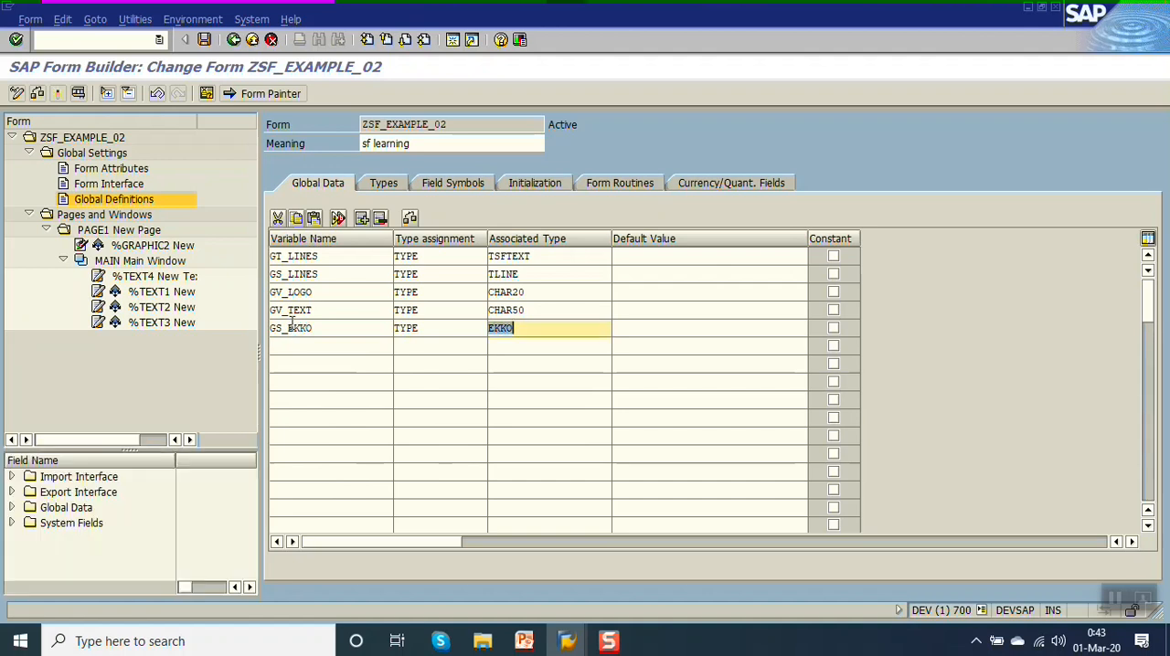
key(ctrl+s)
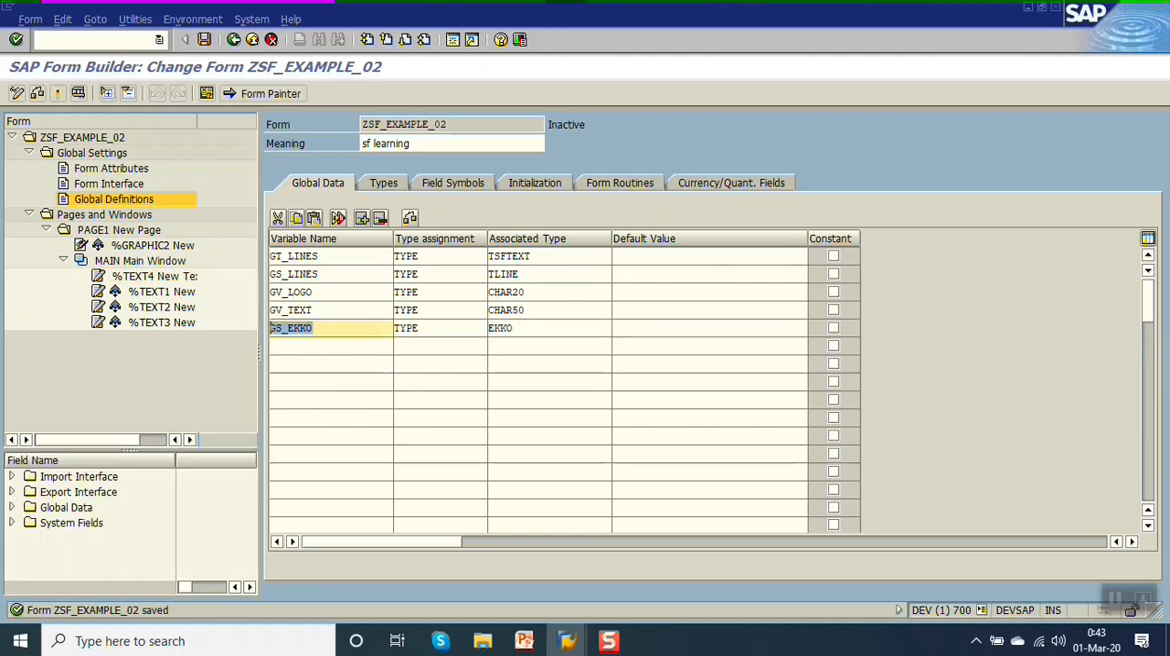
Add GS_EKKO to the output parameters of the form's initialization code, below GV_TEXT.
key(ctrl+c)
click(542, 182)
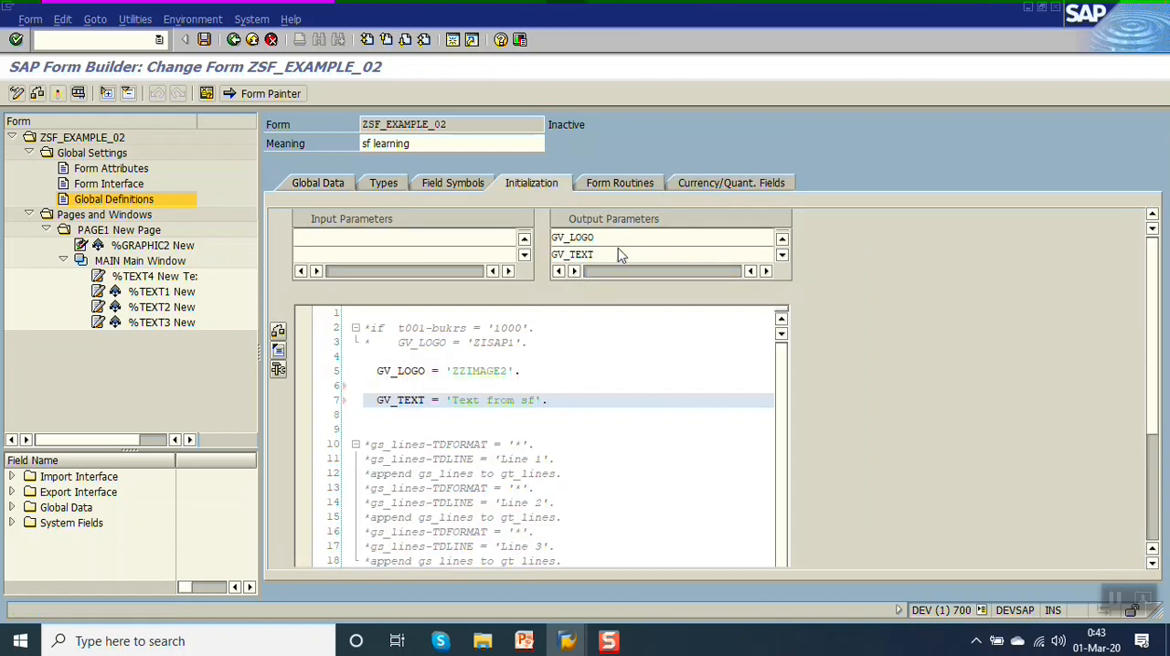
scroll(619, 247, down, 1)
click(596, 256)
key(ctrl+v)
key(Return)
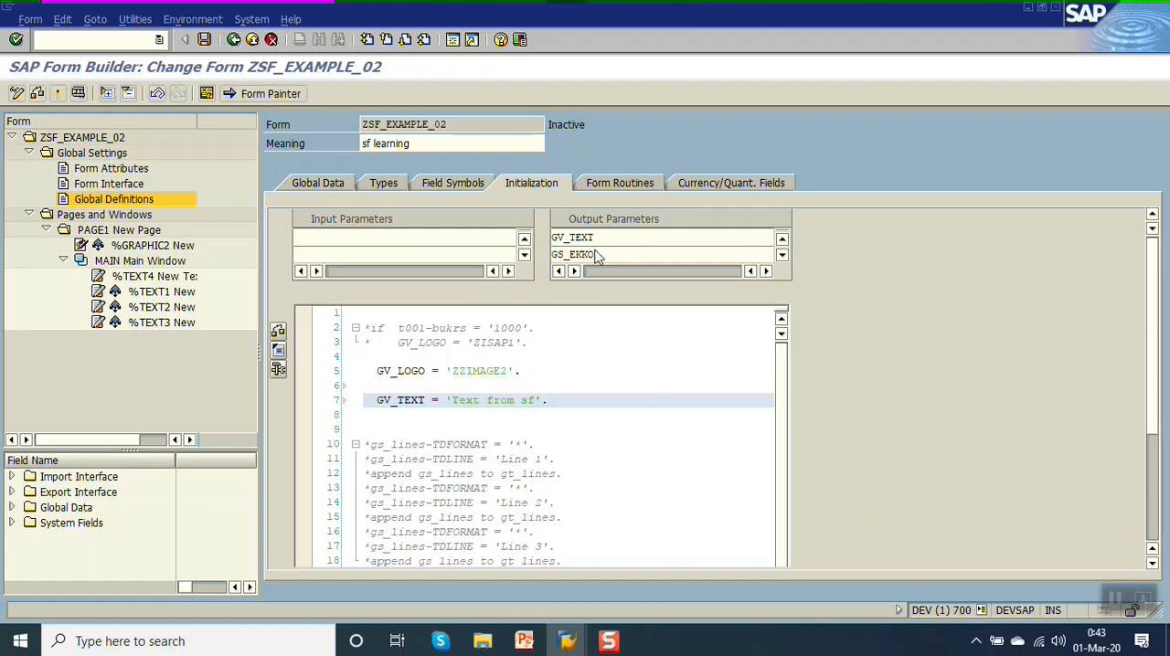
Below the GV_TEXT assignment, write SELECT SINGLE * FROM EKKO INTO CORRESPONDING FIELDS OF GS_EKKO WHERE EBELN =.
click(579, 398)
key(Return)
key(Return)
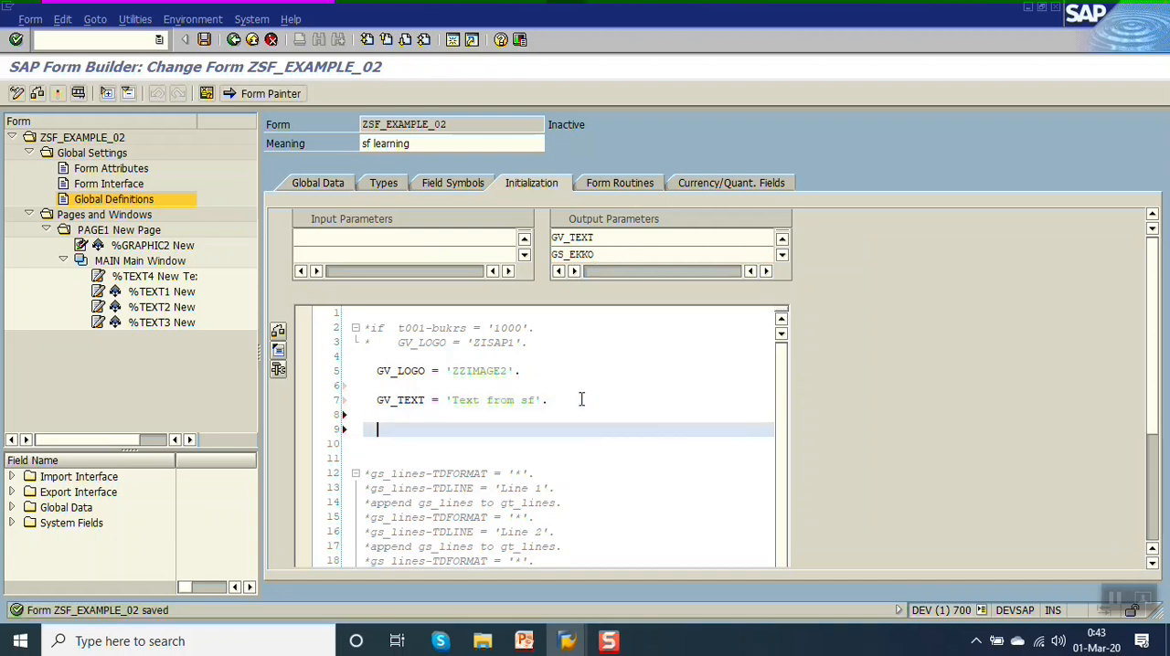
text(SELECT SINGLE * FROM EKKO INTO C)
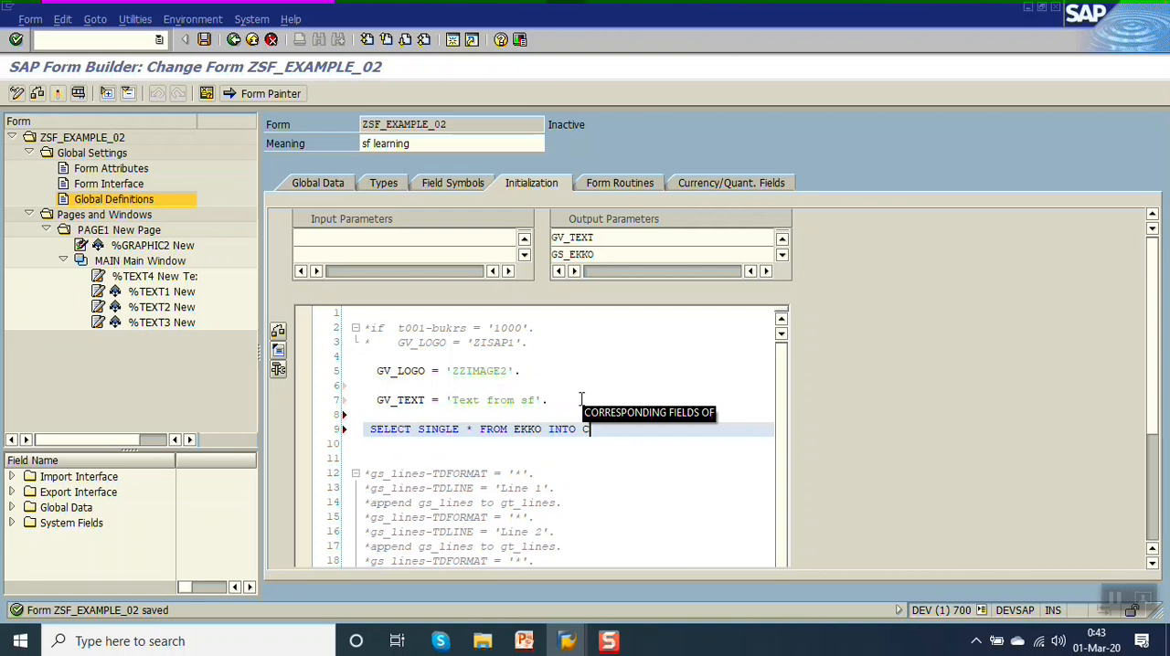
key(Tab)
key(Return)
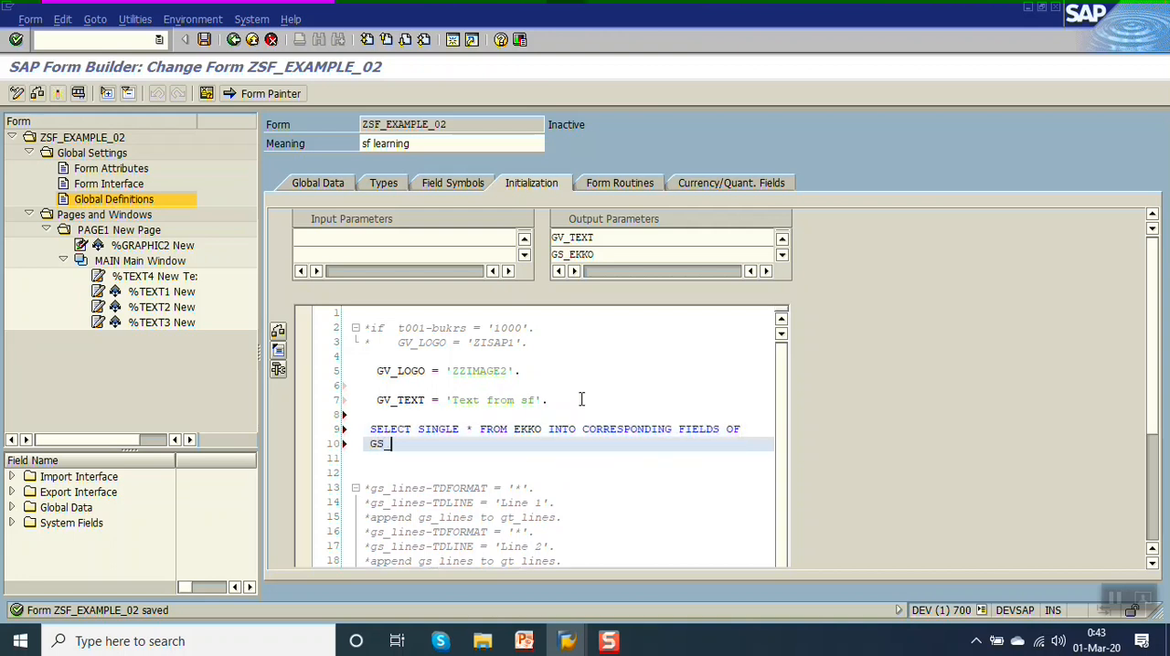
text(GS_EKKO WHERE EBELN =)
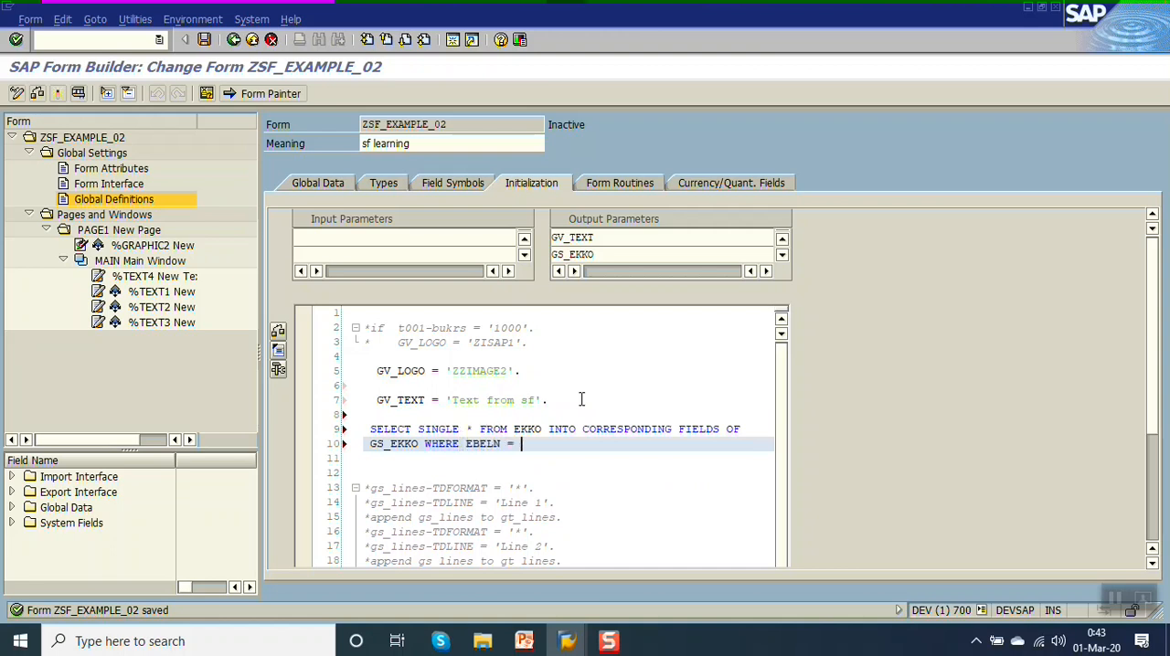
Complete the EBELN condition with the quoted purchase order number copied from the purchase order session, ending the statement with a period.
mouse_move(567, 640)
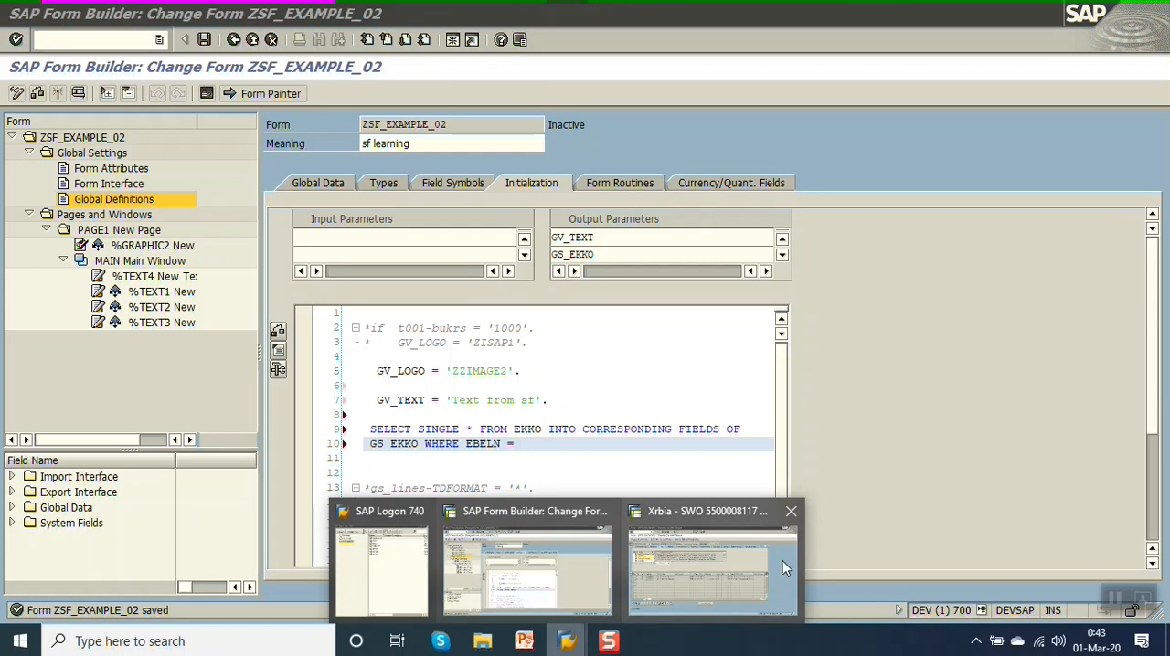
click(782, 560)
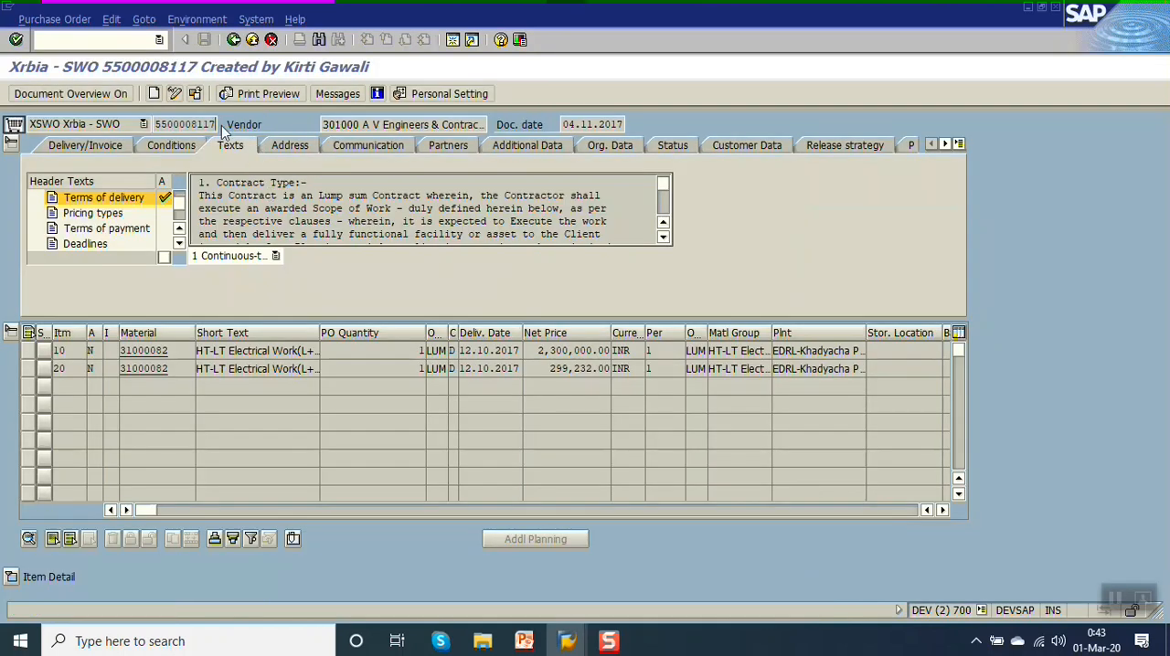
mouse_move(561, 643)
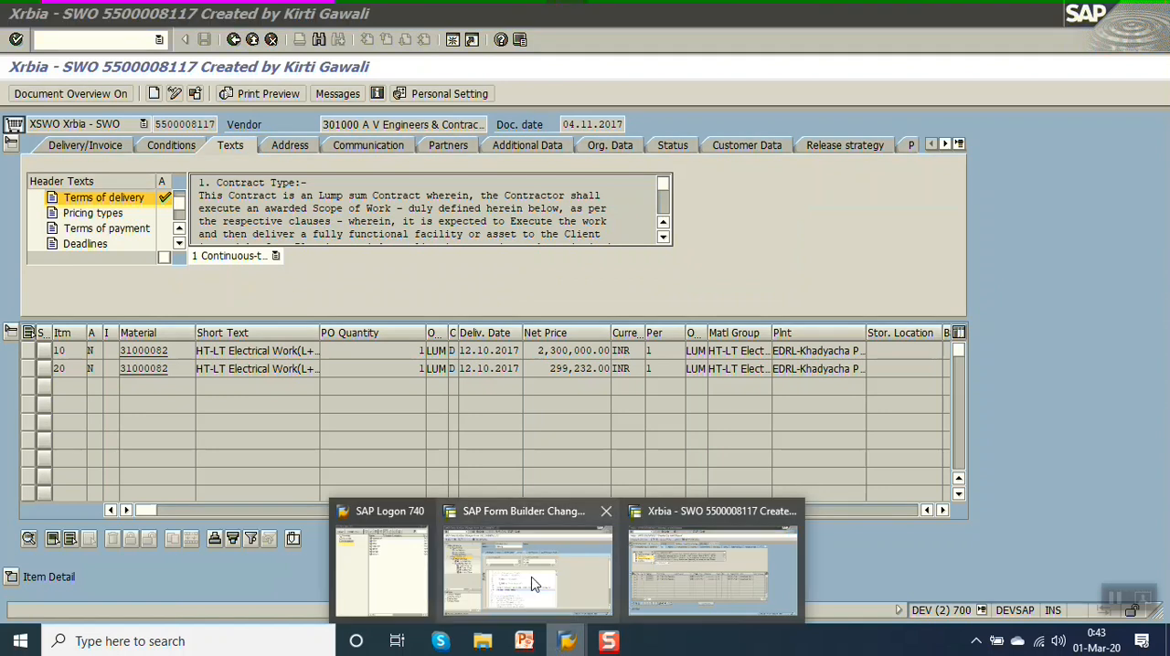
click(554, 530)
key(ctrl+v)
text(')
text(.)
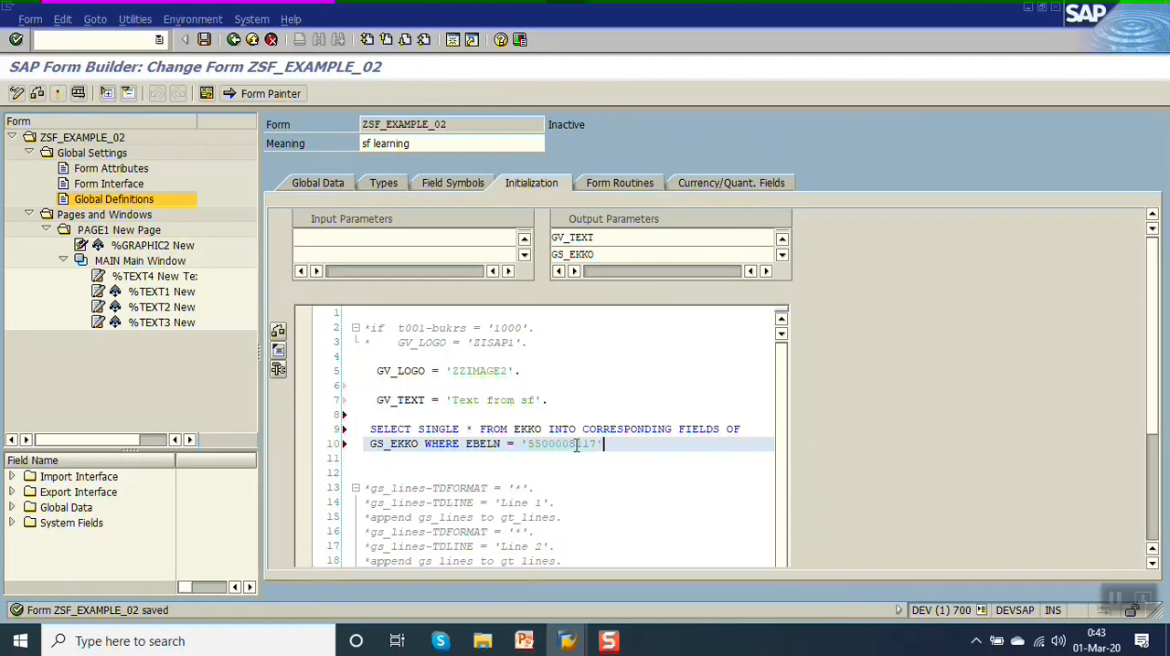
Save the form, try to activate it, and close the error list.
key(ctrl+s)
key(ctrl+F3)
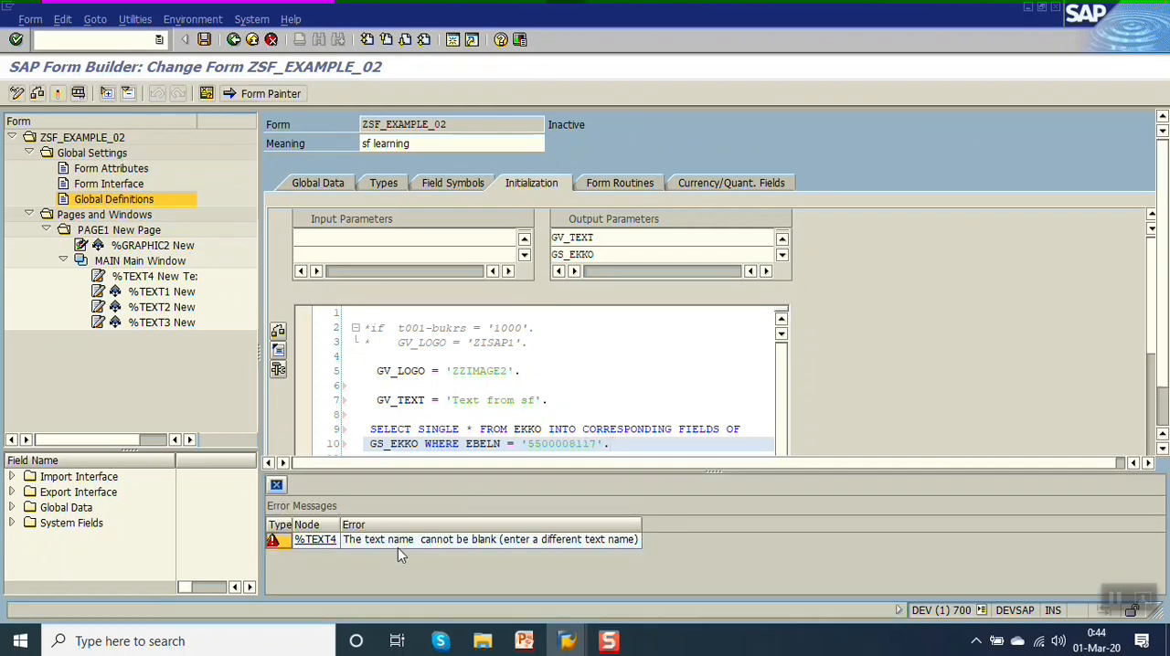
click(277, 484)
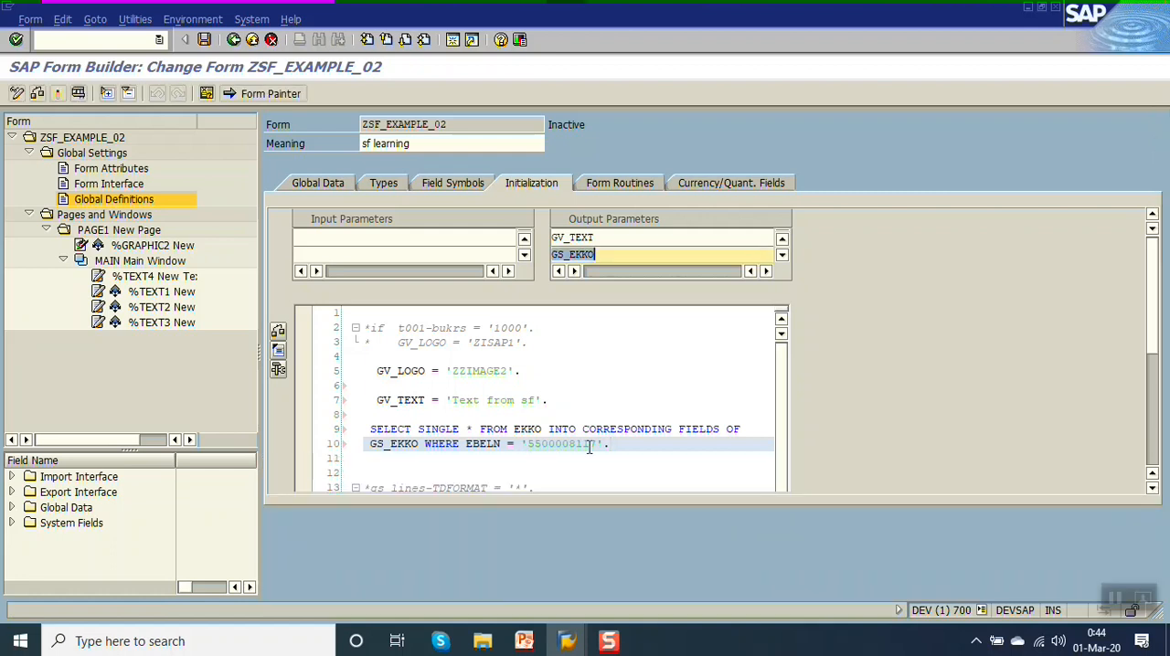
click(646, 444)
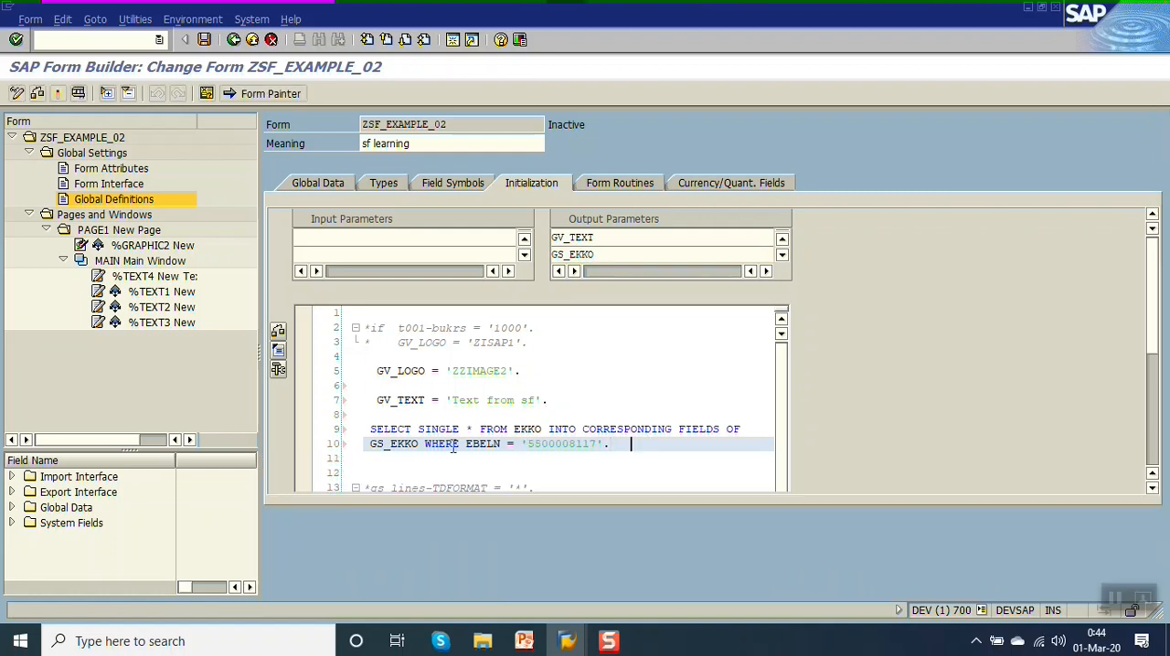
Reopen %TEXT4 at its text name, and open the Terms of delivery long text in the purchase order session.
click(161, 278)
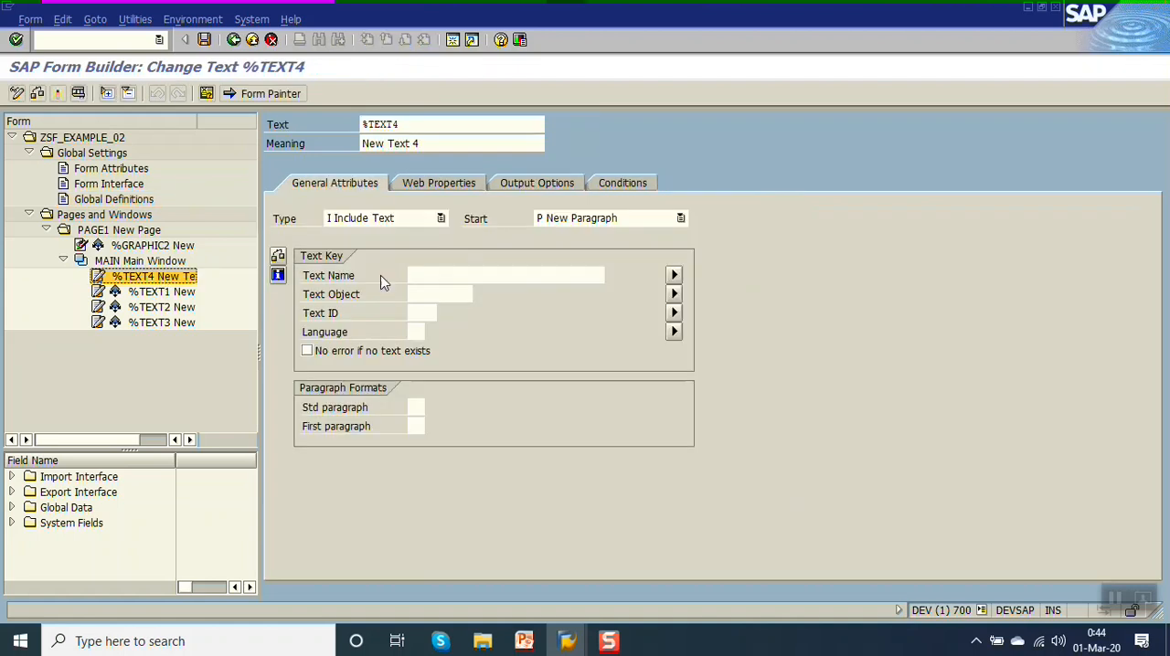
click(453, 272)
mouse_move(567, 640)
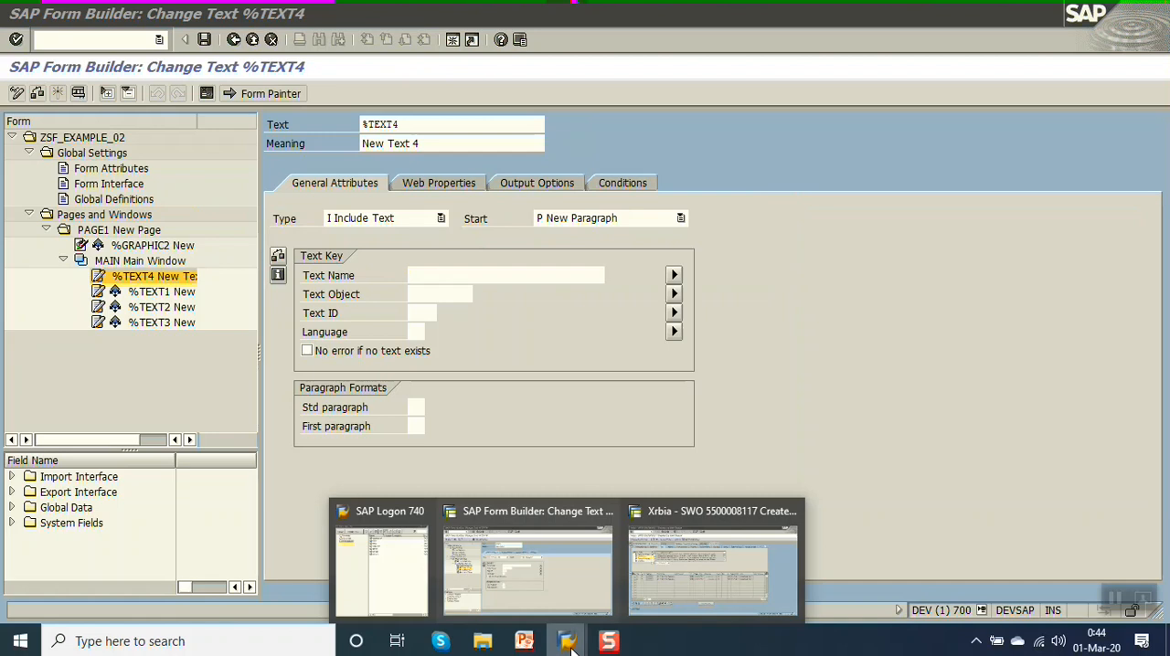
click(764, 573)
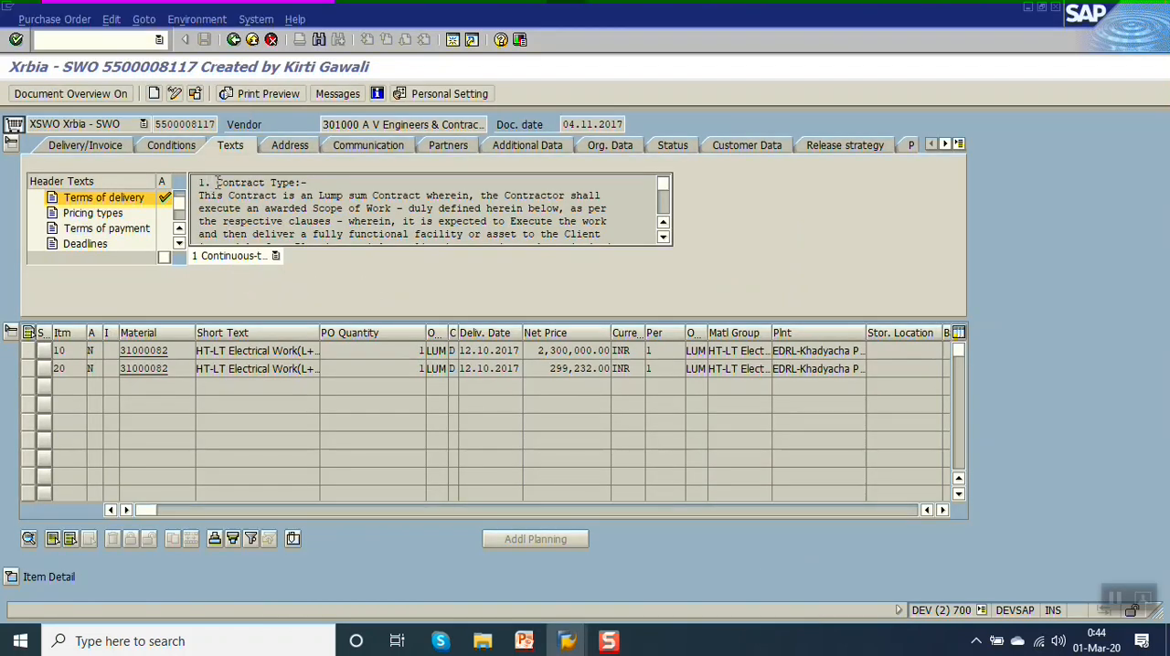
double_click(217, 187)
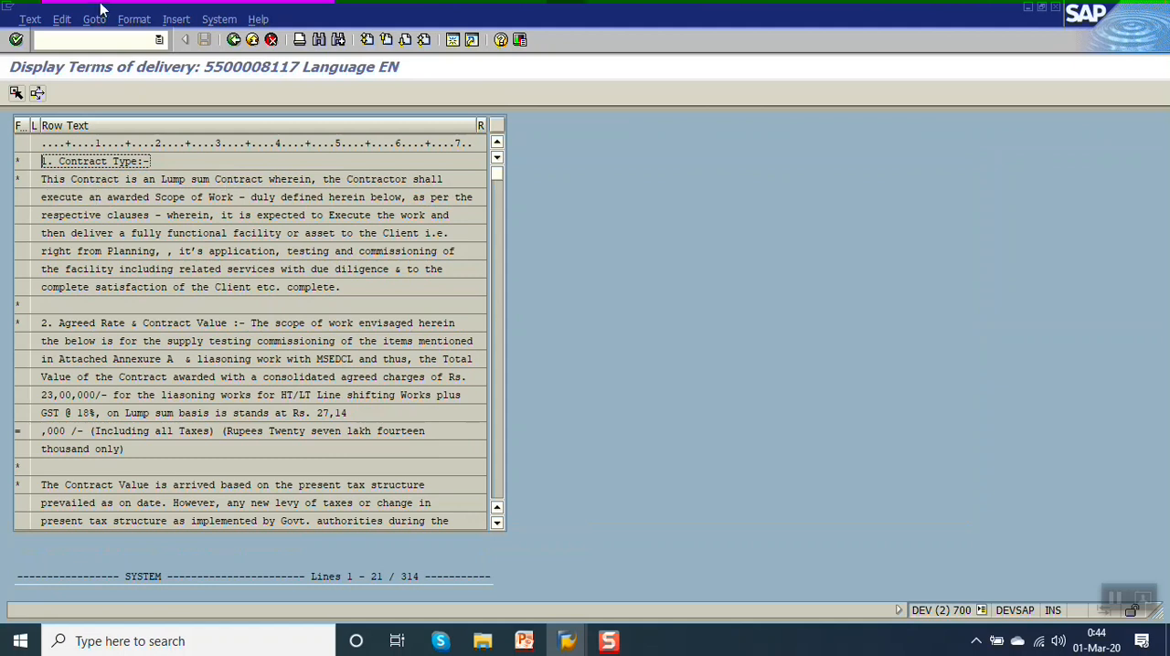
Display the text header of the Terms of delivery text, examine its text name, text ID and text object, and close it.
click(95, 19)
click(124, 56)
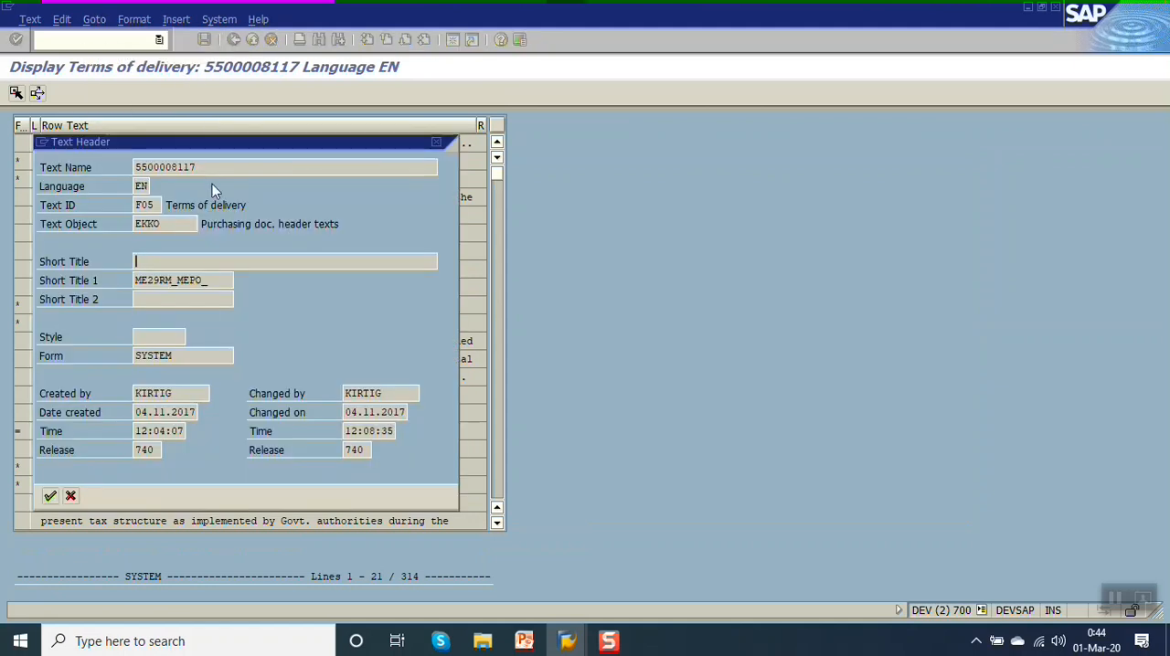
double_click(239, 166)
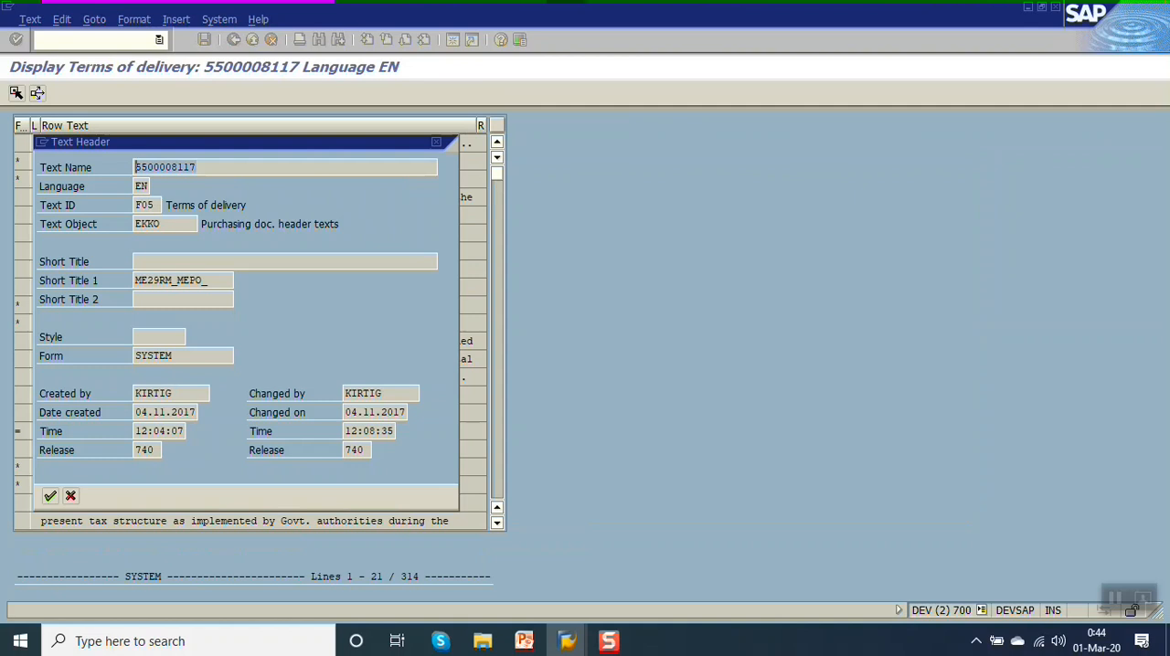
click(158, 207)
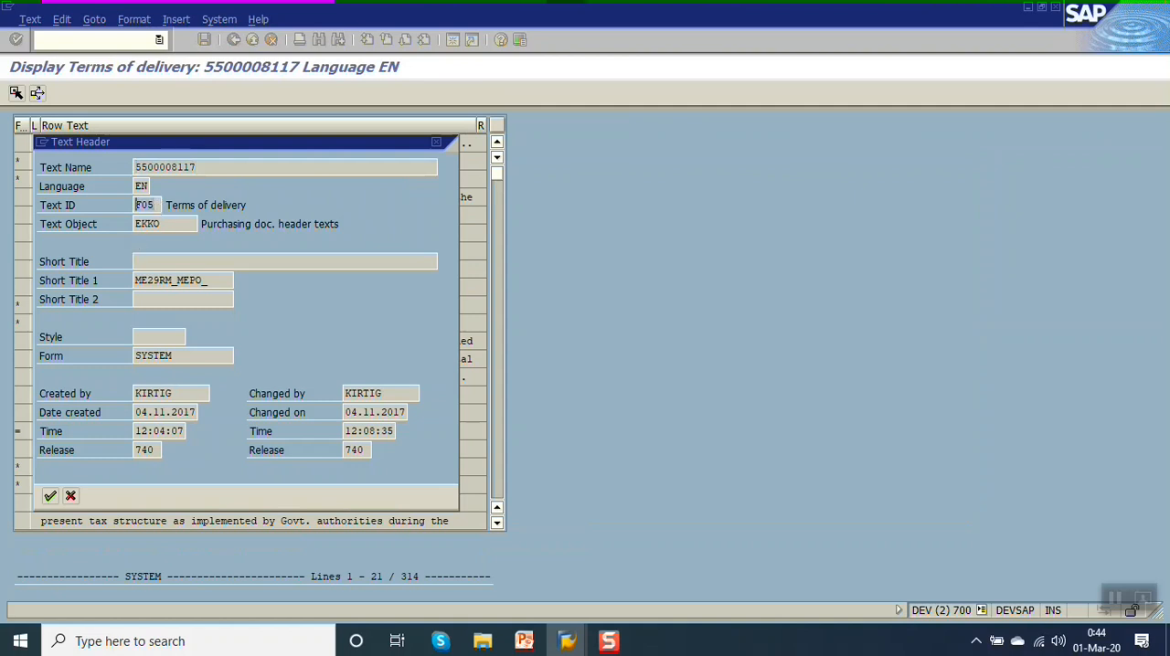
click(135, 224)
click(71, 496)
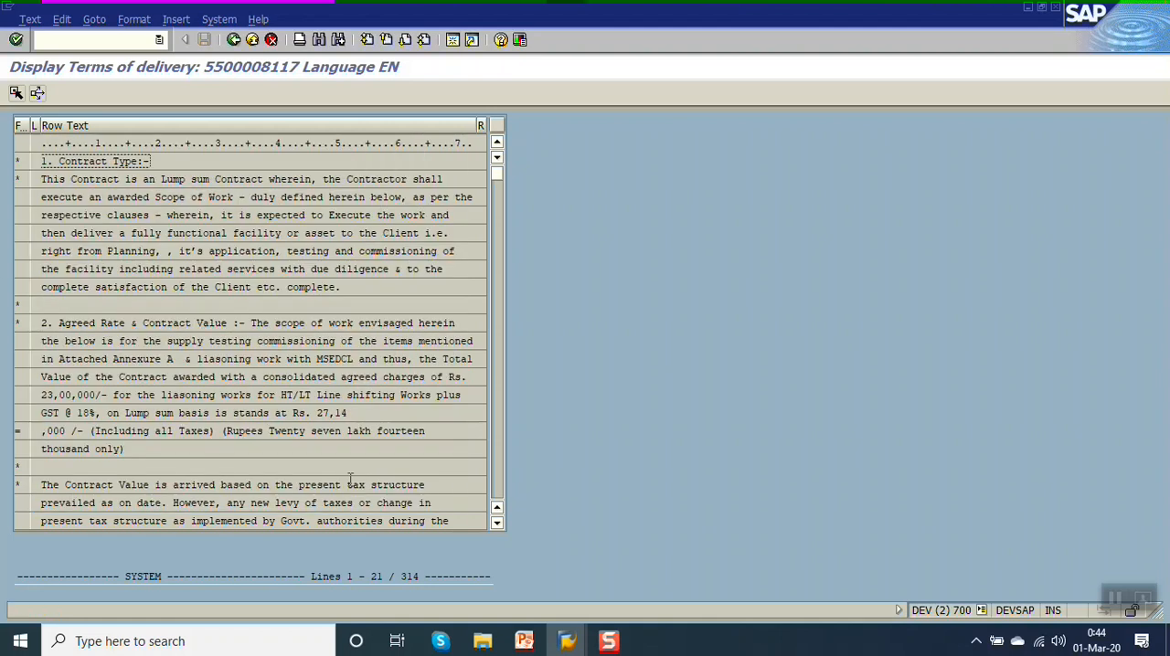
Return to the Form Builder session and set %TEXT4's text name to GS_EKKO-EBELN and its text object to EKKO.
mouse_move(567, 640)
click(544, 575)
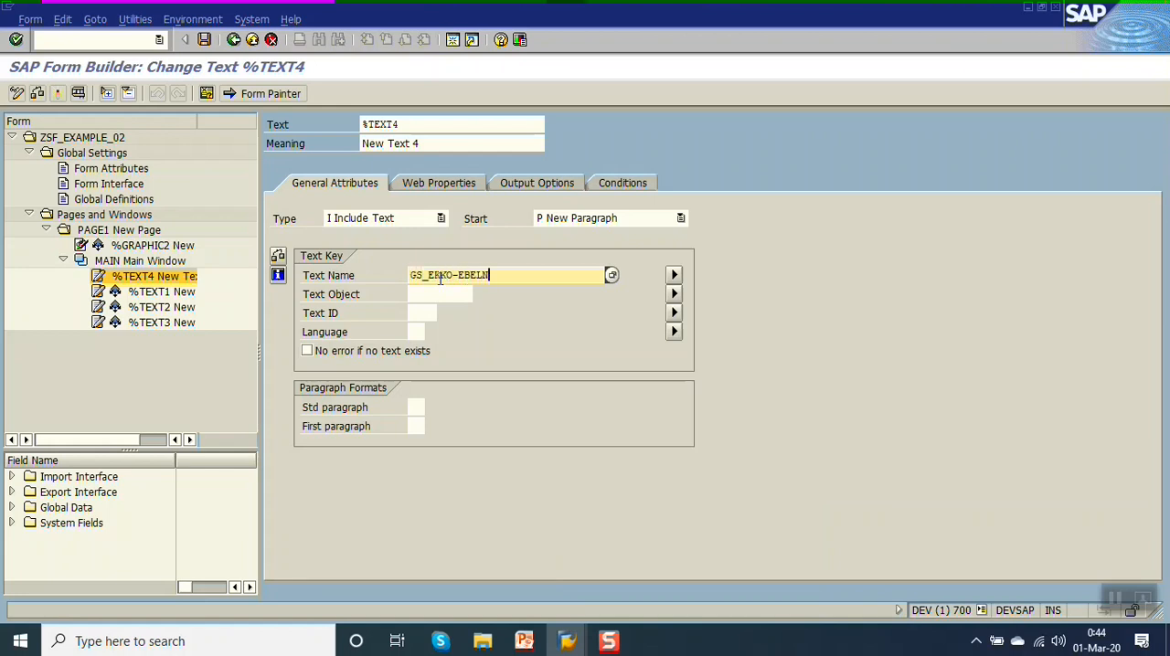
key(Tab)
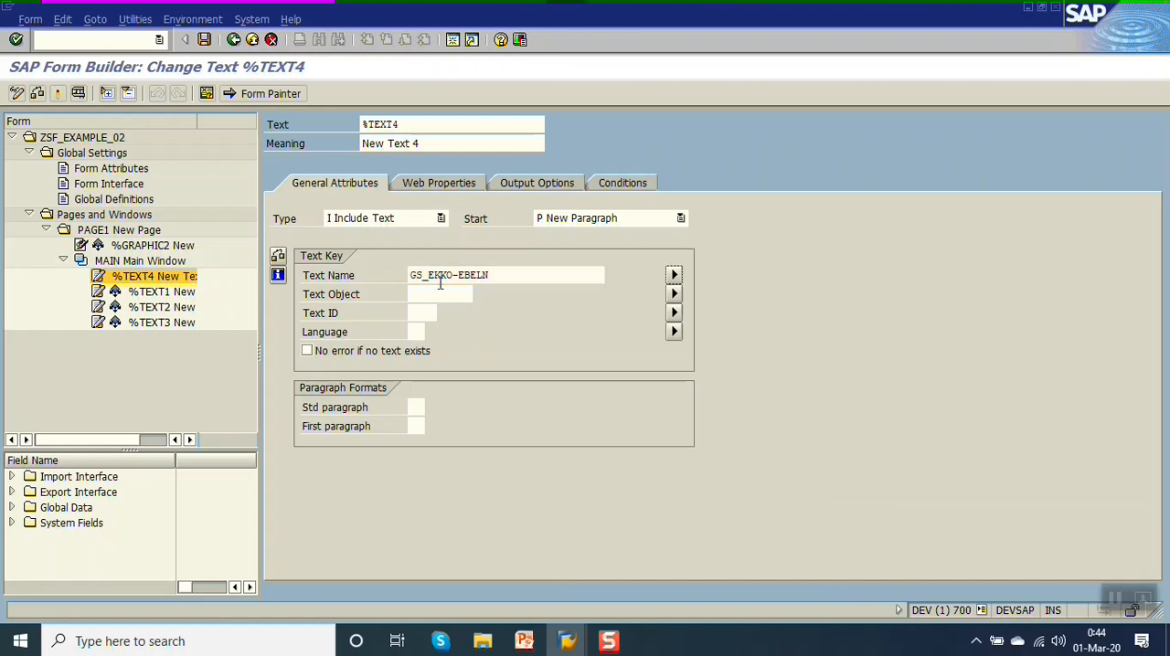
key(Tab)
key(Down)
key(Down)
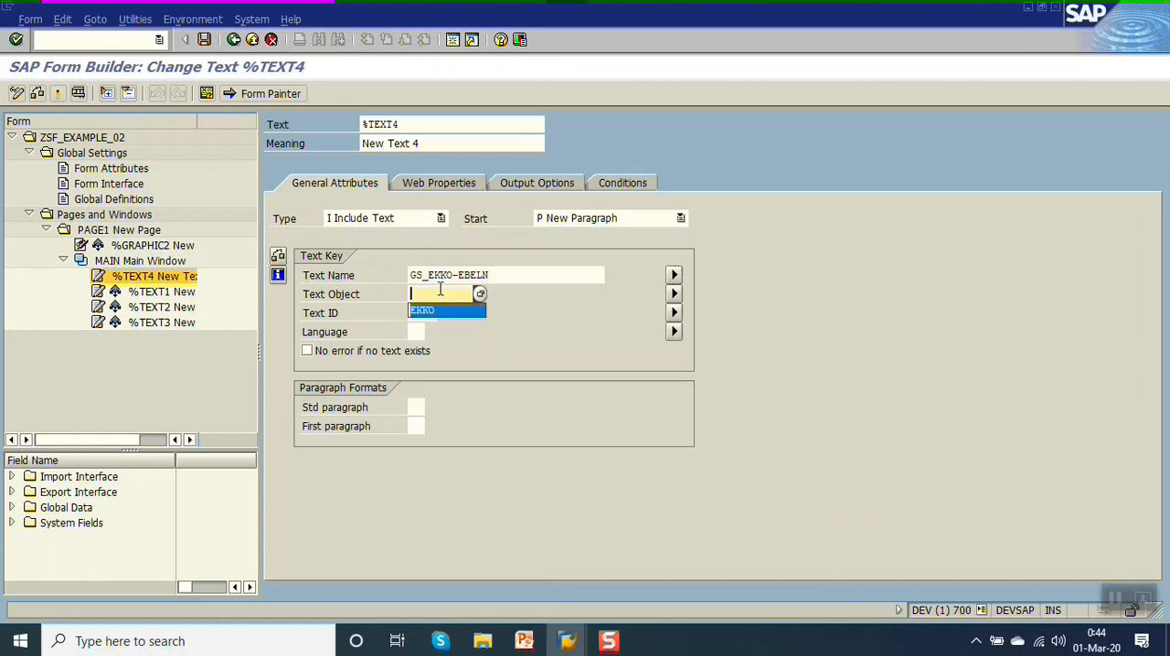
key(Return)
Set the text ID of %TEXT4 to F05 and its language to EN.
key(Tab)
key(Down)
key(Down)
key(Return)
key(Tab)
key(Down)
key(Down)
key(Return)
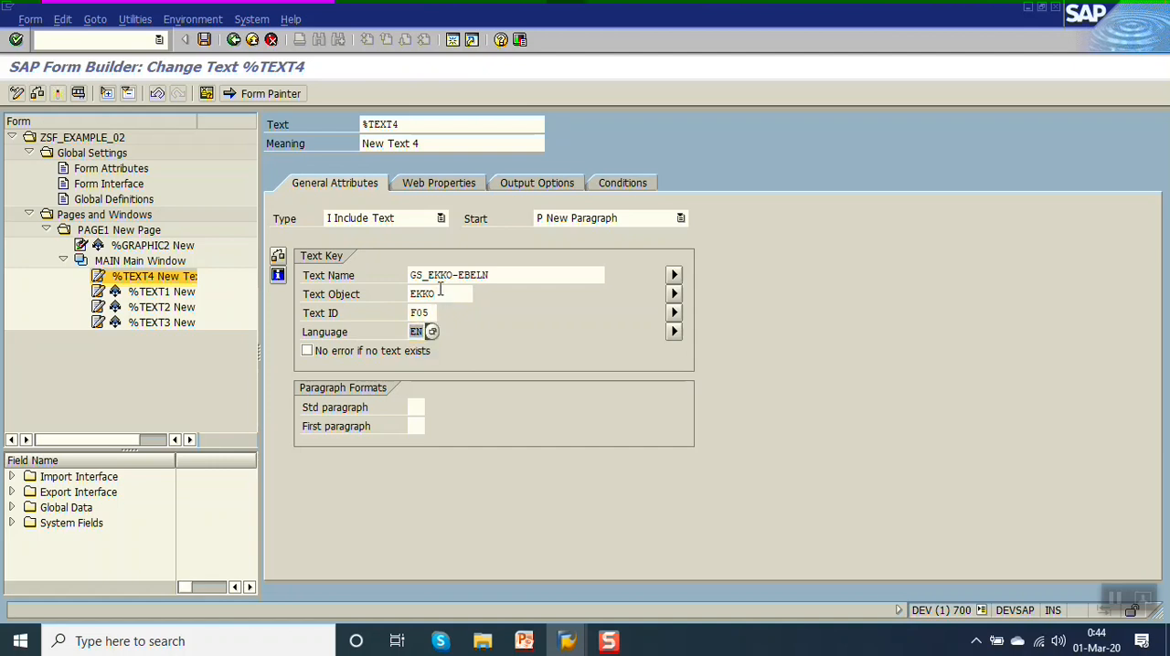
Save form ZSF_EXAMPLE_02, check it for errors and activate it.
key(ctrl+s)
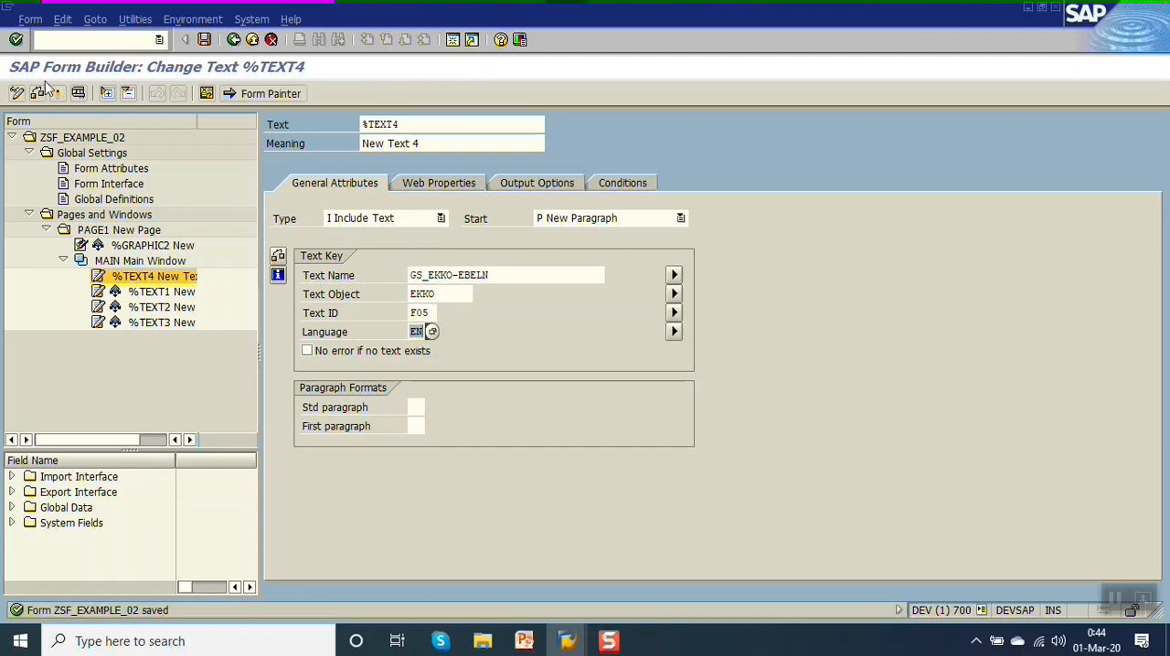
click(38, 95)
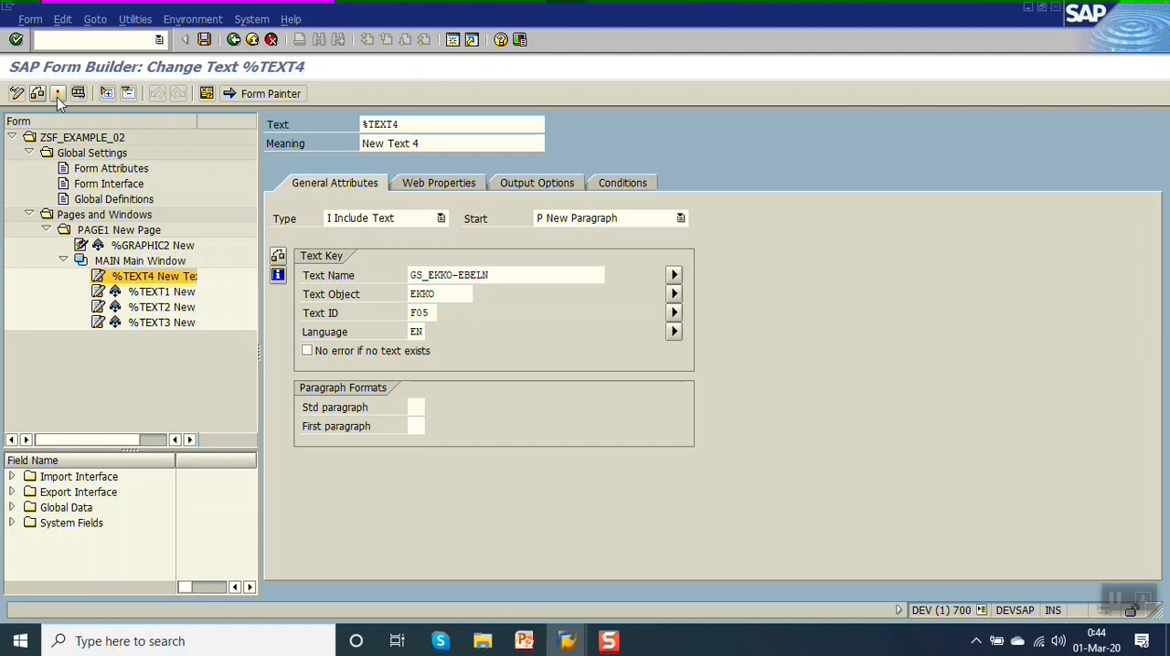
click(57, 97)
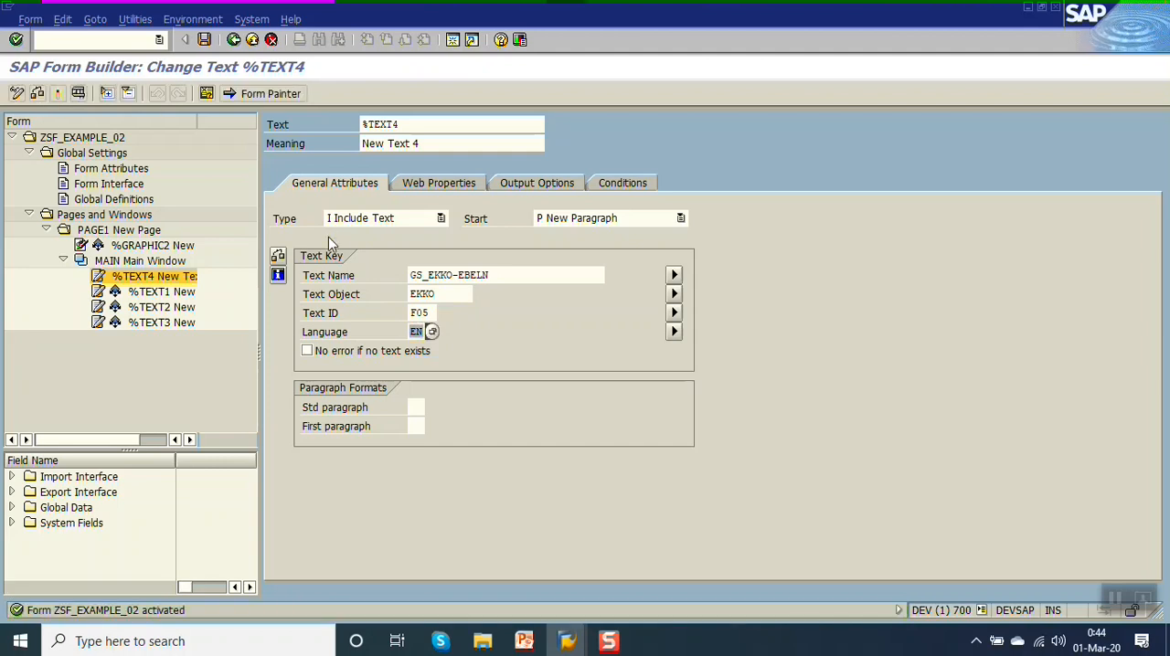
Test the form's generated function module, examine the result screen, and return to %TEXT4 in the Form Builder.
click(78, 93)
click(54, 95)
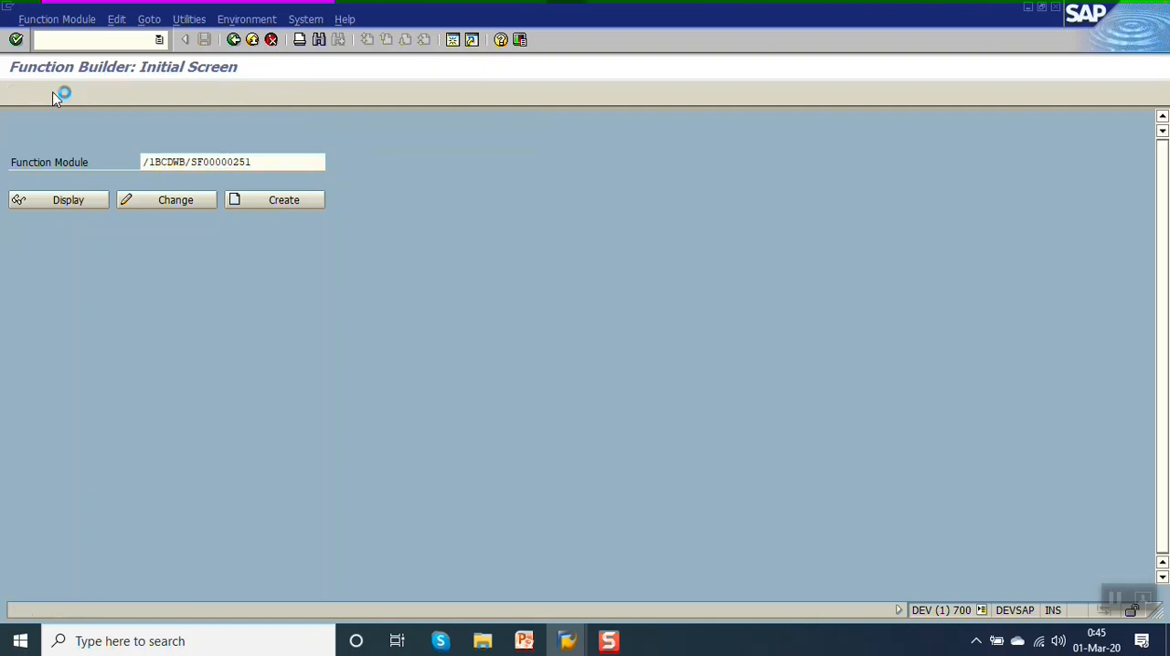
key(F8)
key(F8)
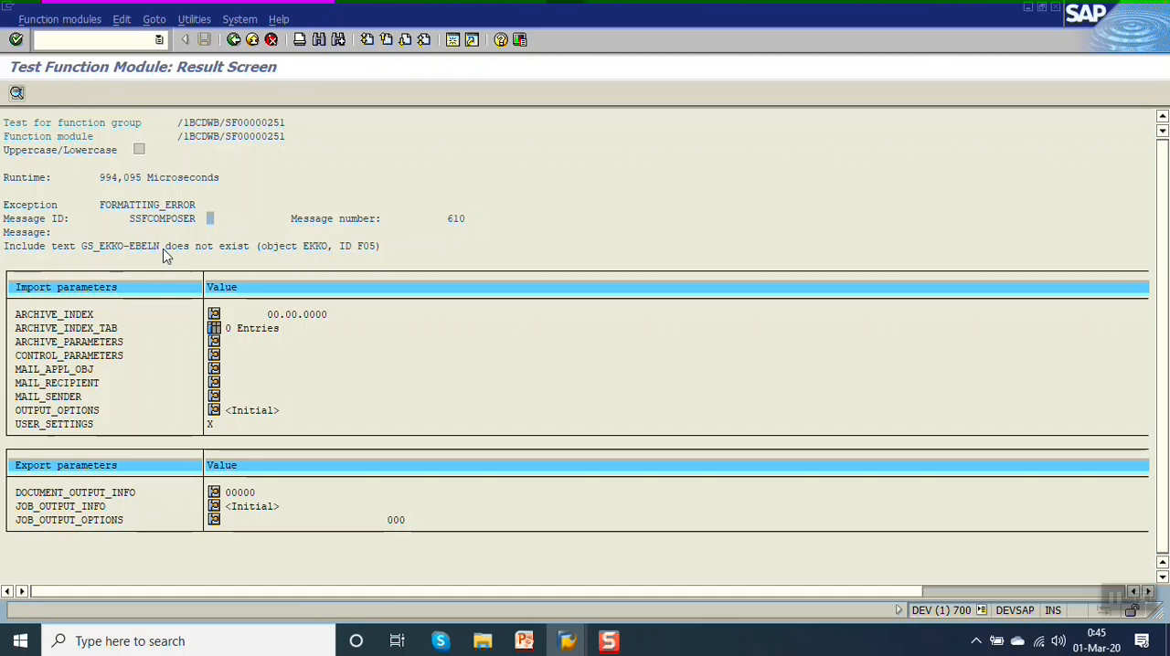
click(235, 40)
click(235, 40)
click(234, 40)
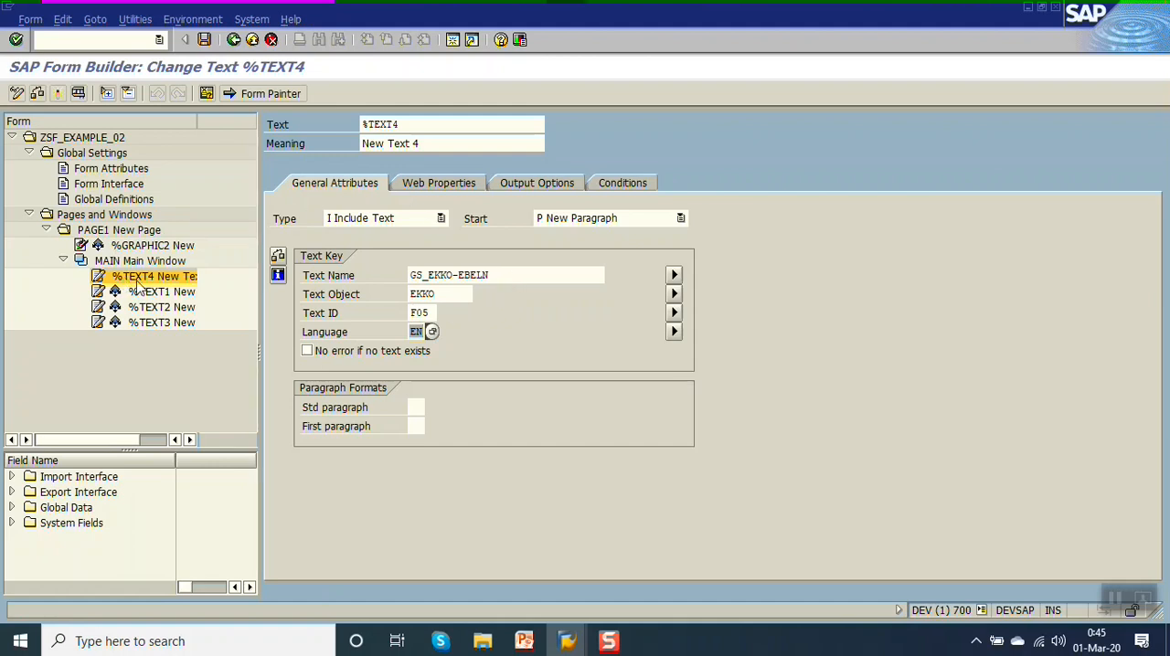
Save the form and enable the No error if no text exists option in %TEXT4's text key.
click(605, 643)
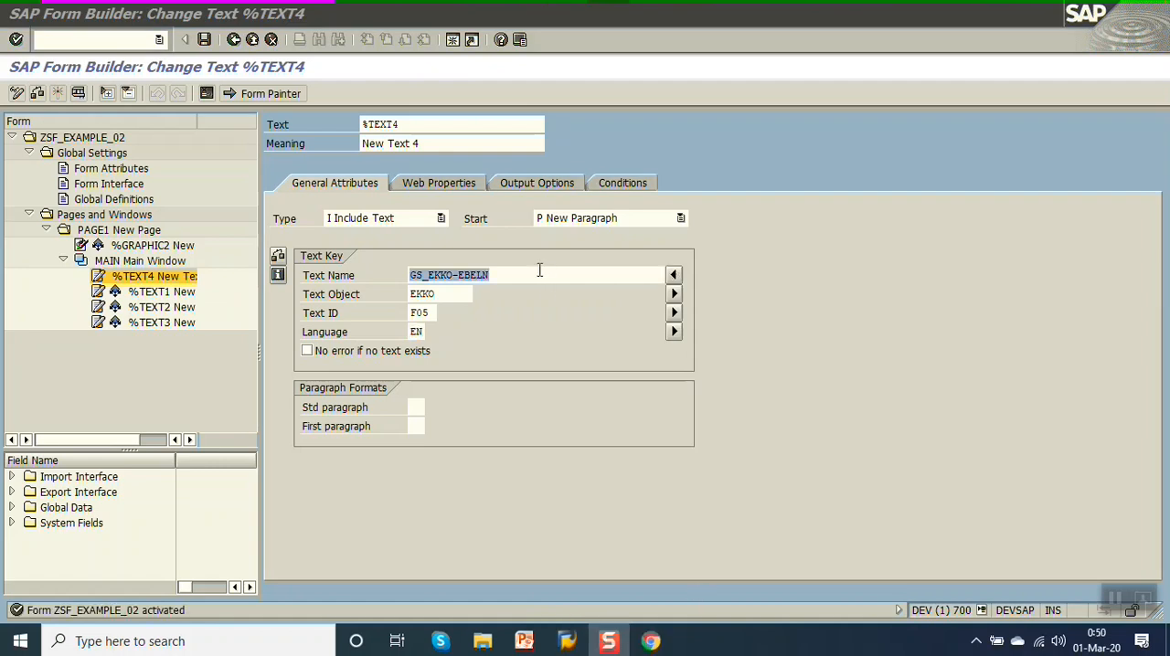
click(540, 272)
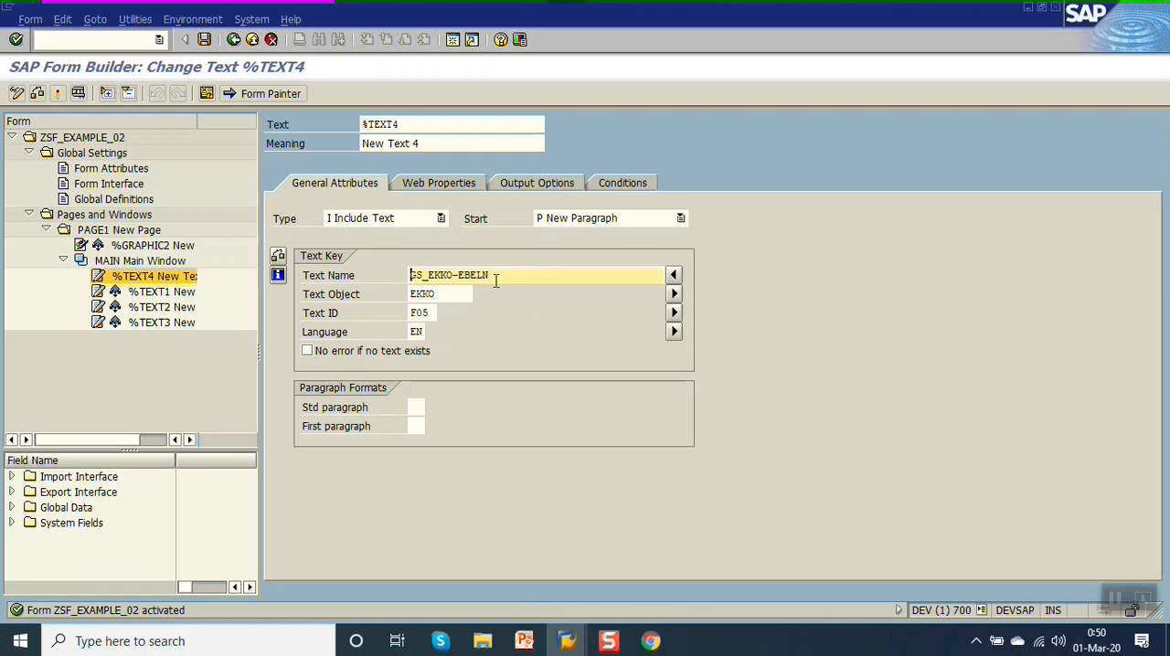
key(ctrl+s)
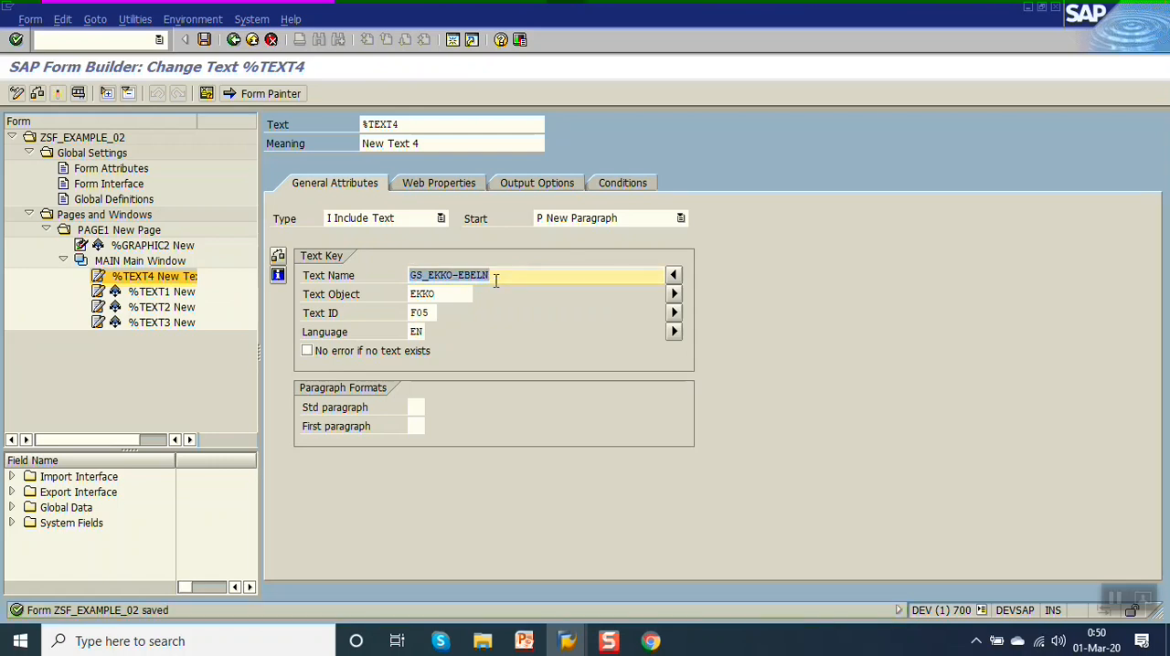
key(Return)
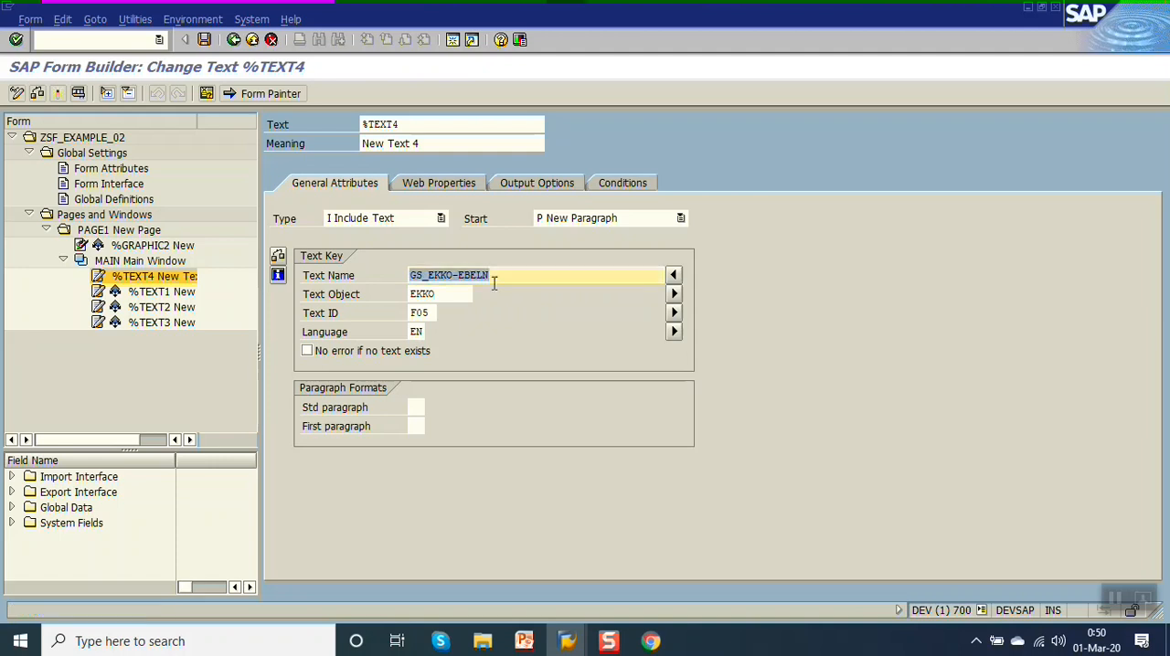
click(428, 312)
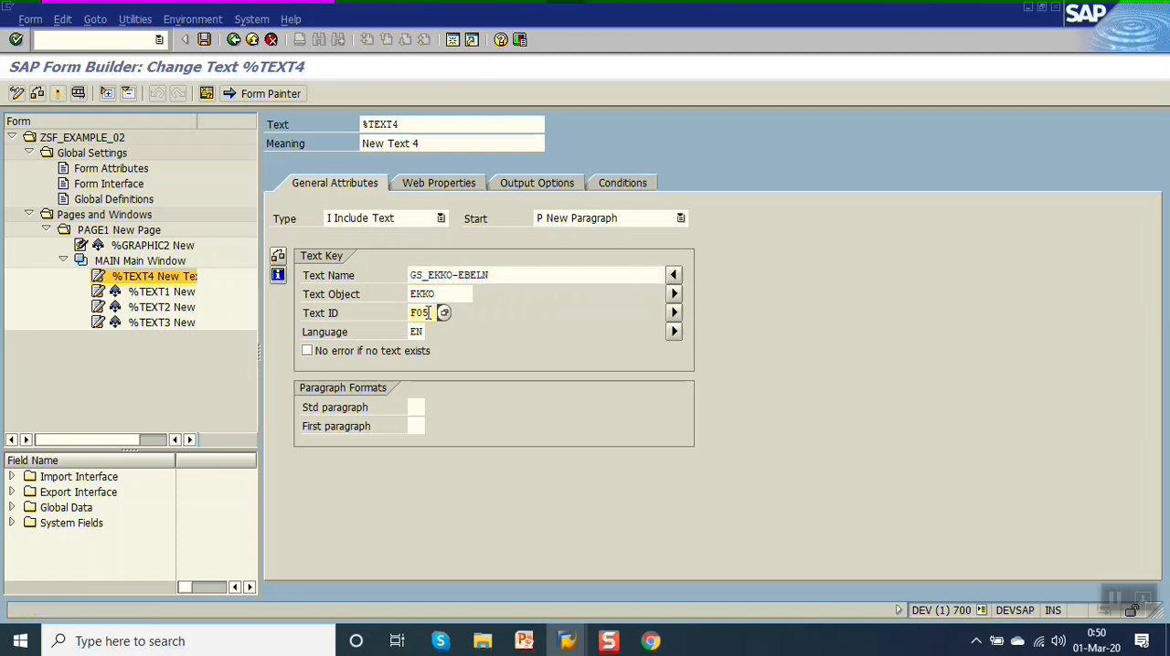
click(308, 355)
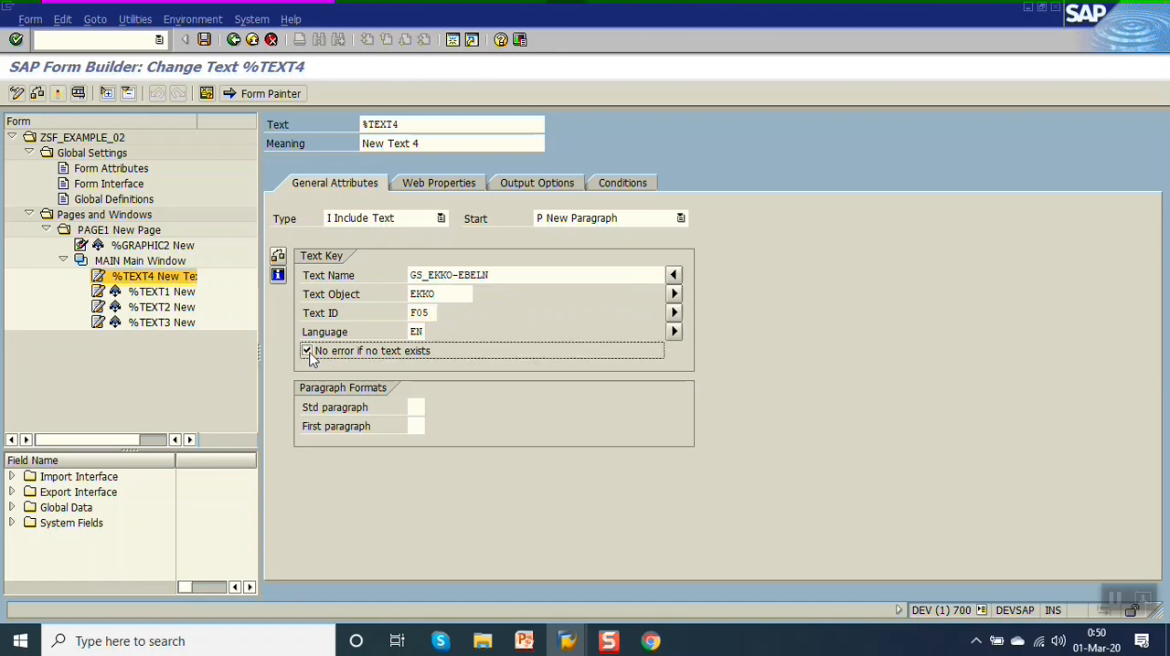
drag(504, 278, 198, 285)
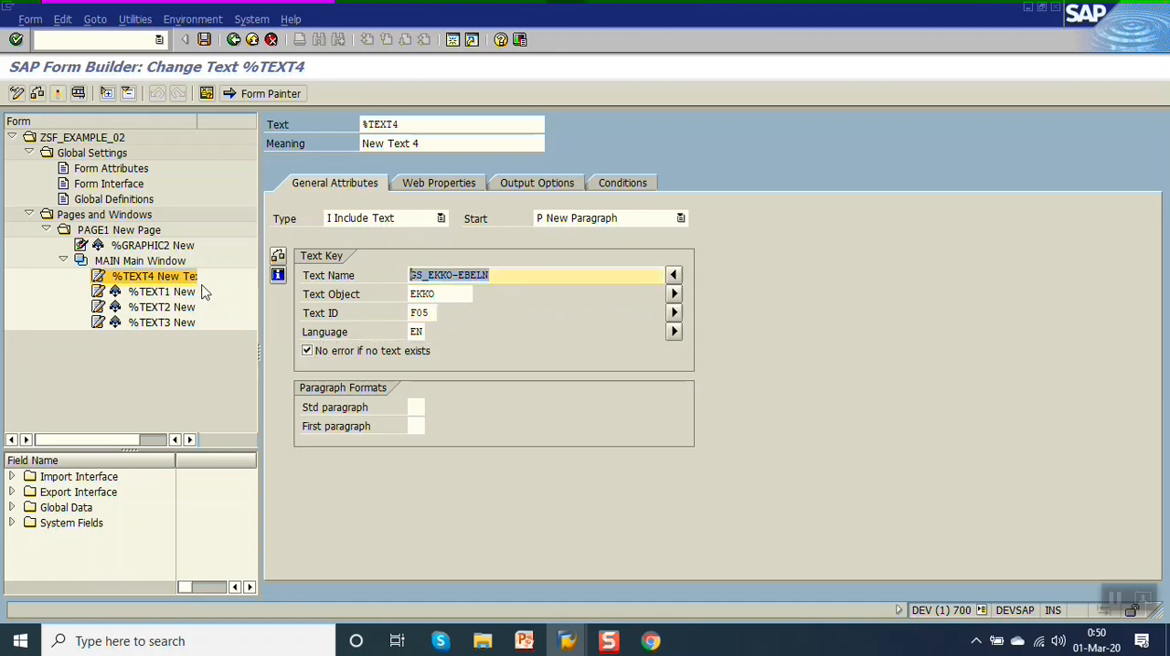
click(37, 94)
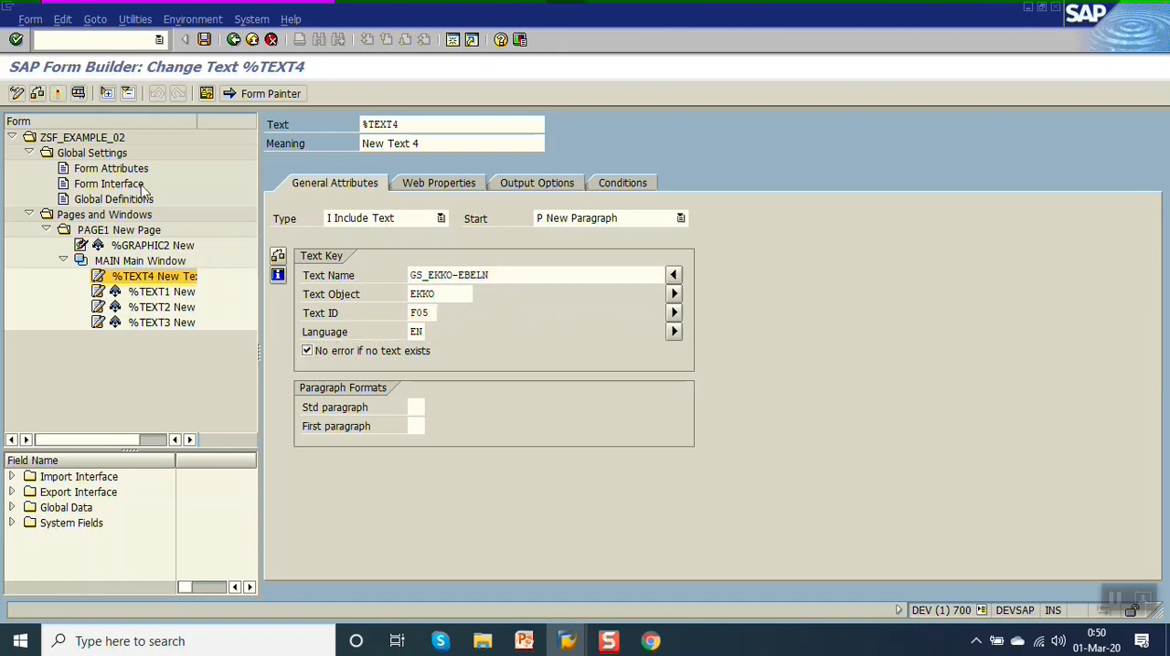
Test the form's function module past the breakpoint, examine its print preview on LP01, and return to the Form Builder.
key(F8)
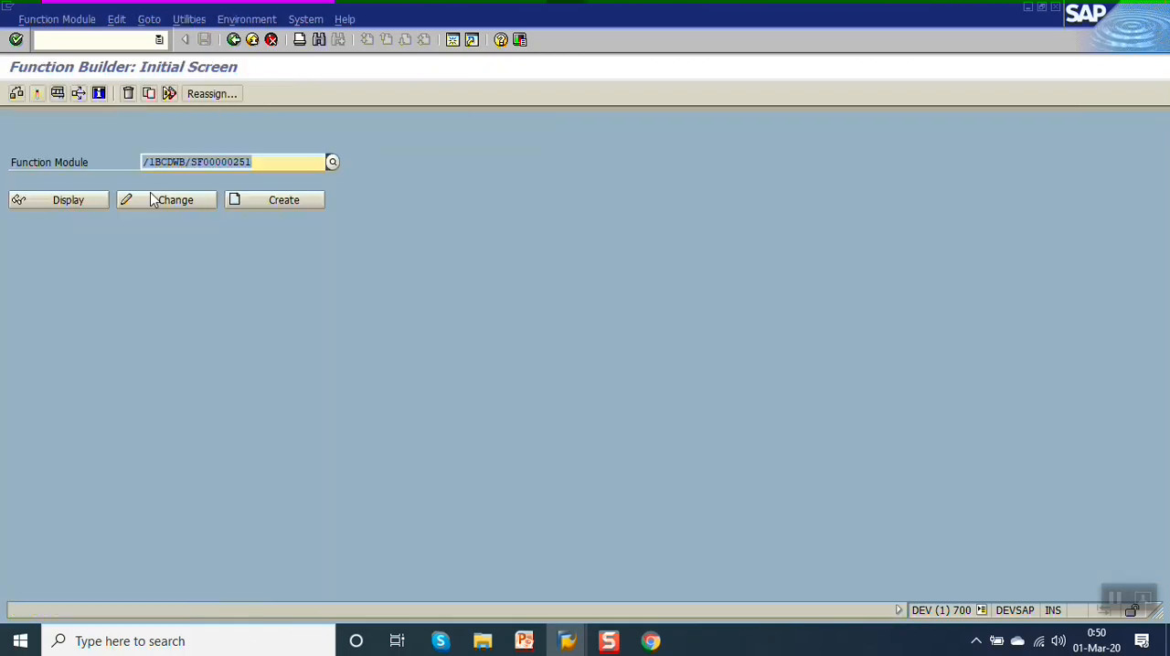
key(F8)
key(F8)
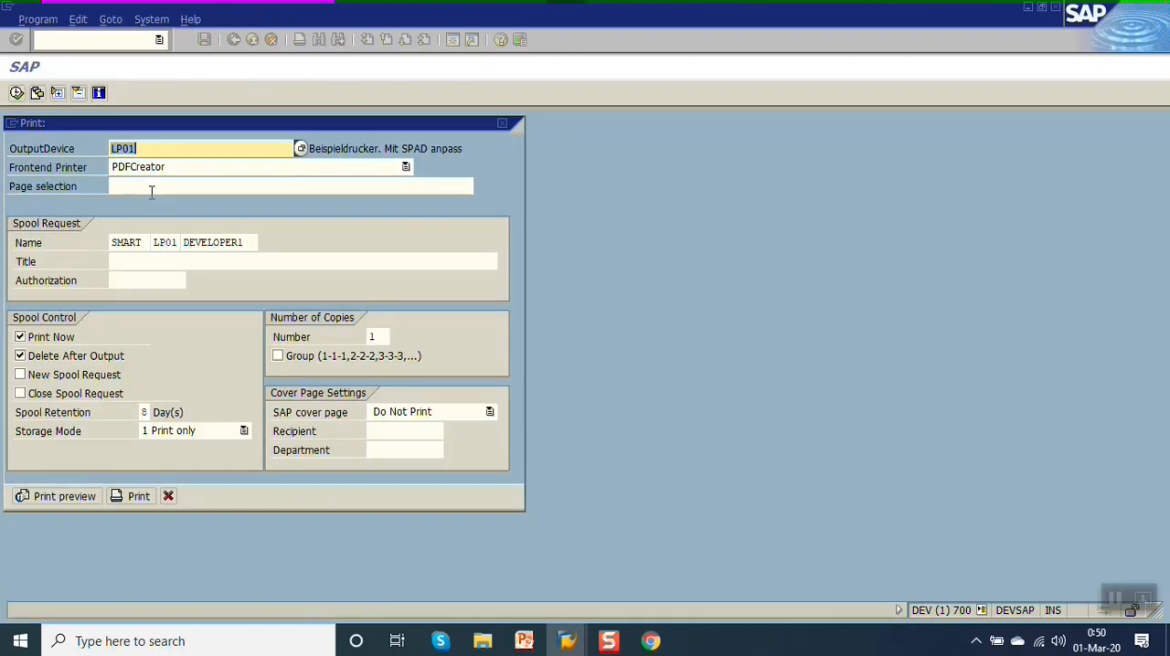
key(F8)
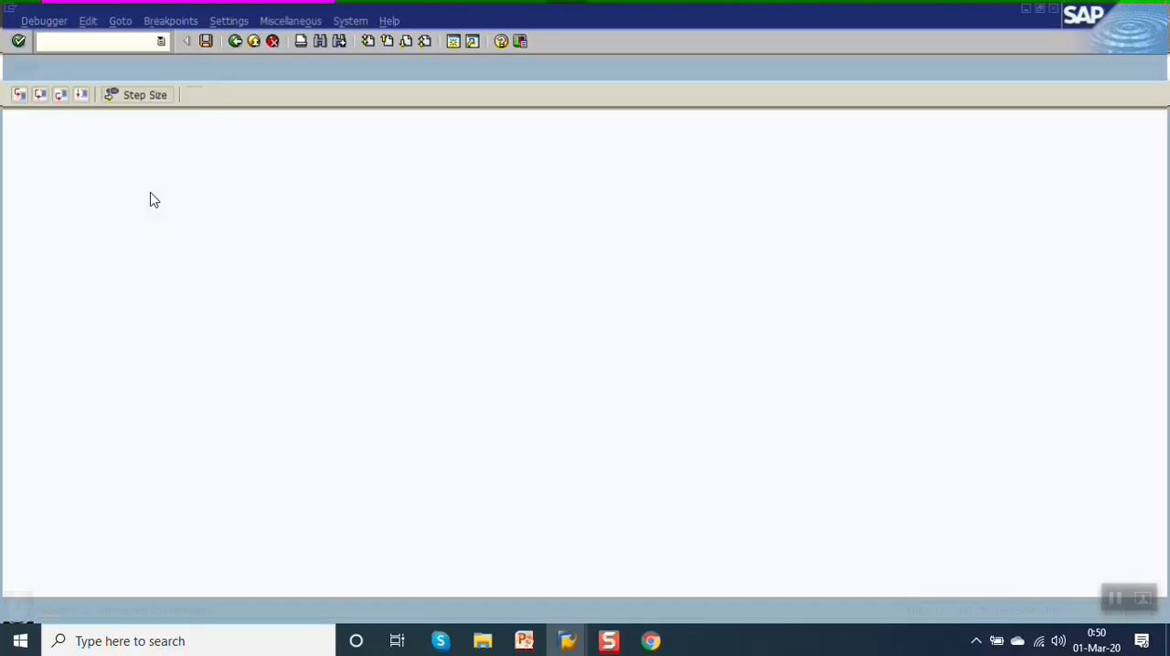
key(F8)
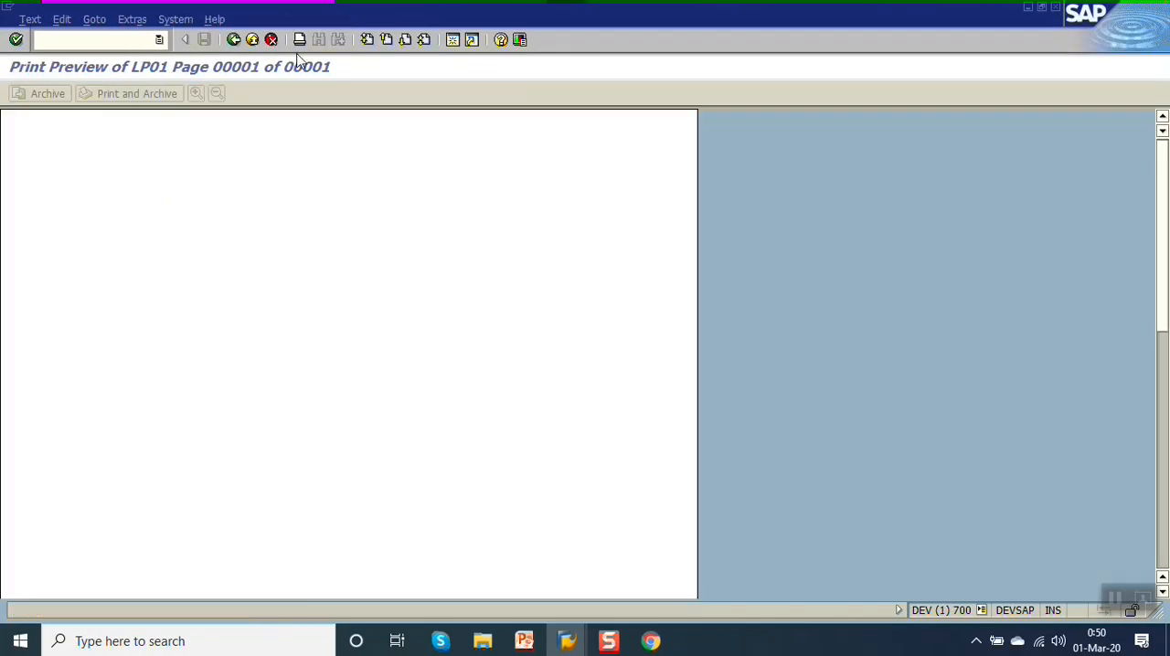
click(234, 41)
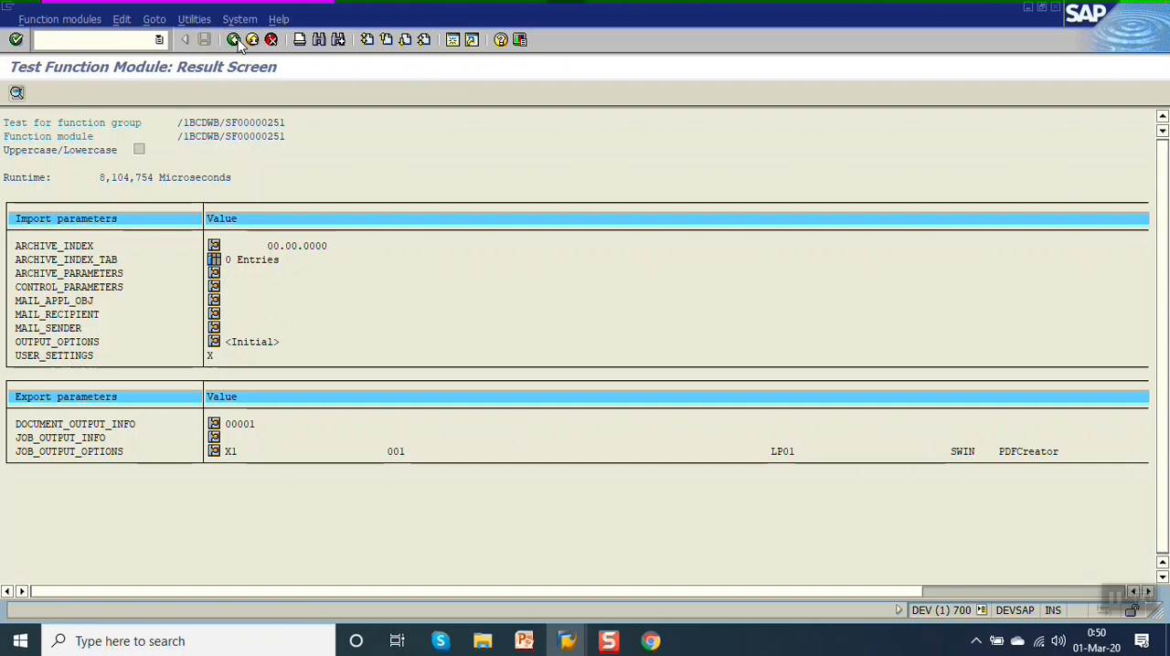
click(234, 40)
click(234, 40)
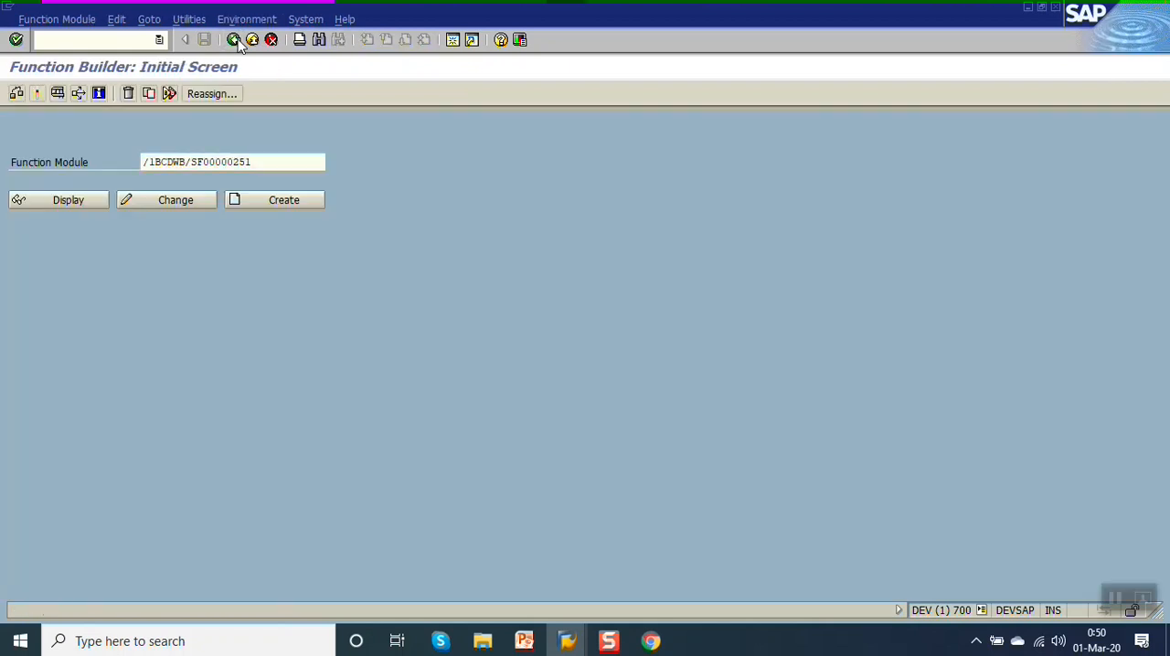
click(234, 40)
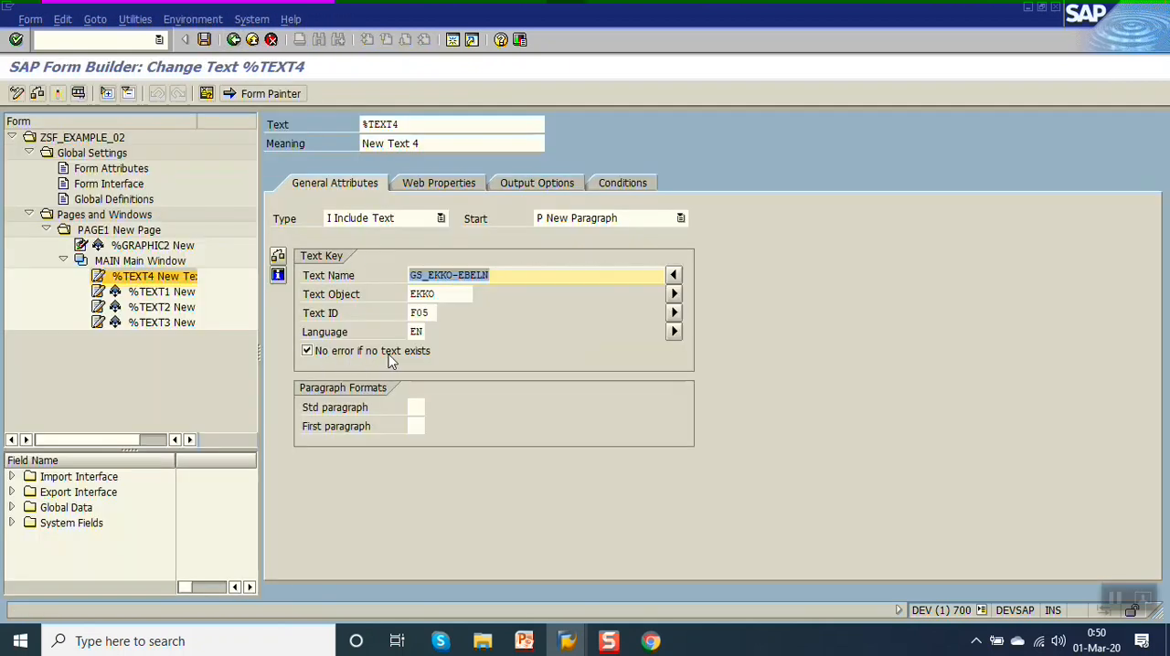
Comment out the BREAK-POINT statement in the Initialization code of the Global Definitions, and save the form.
click(113, 199)
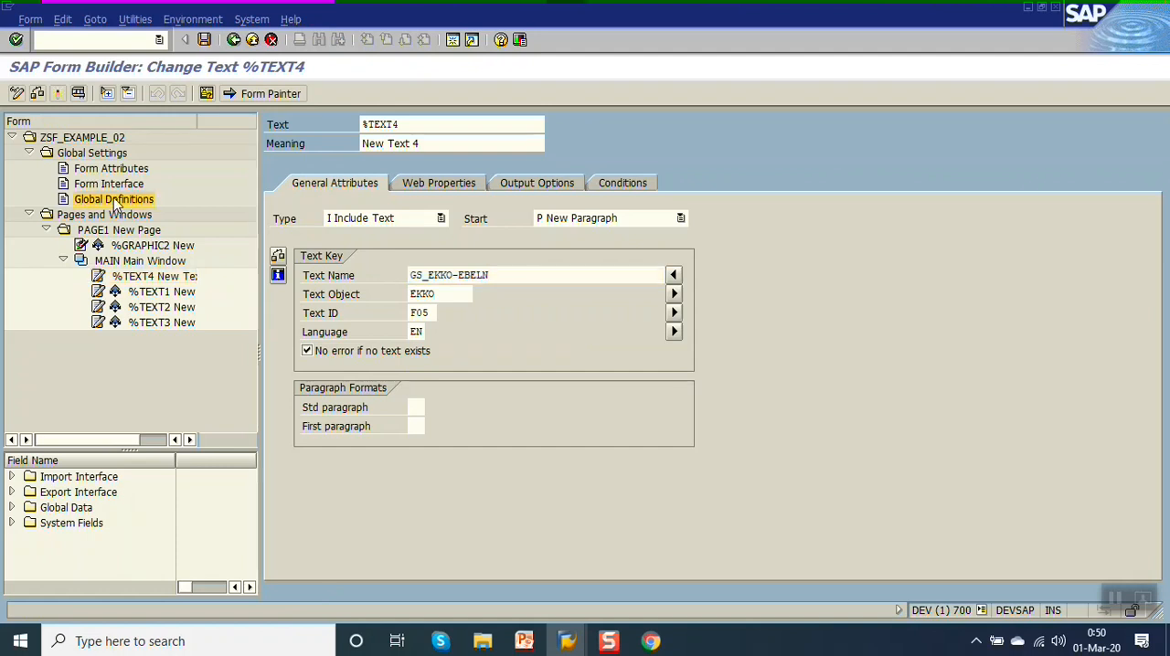
click(539, 183)
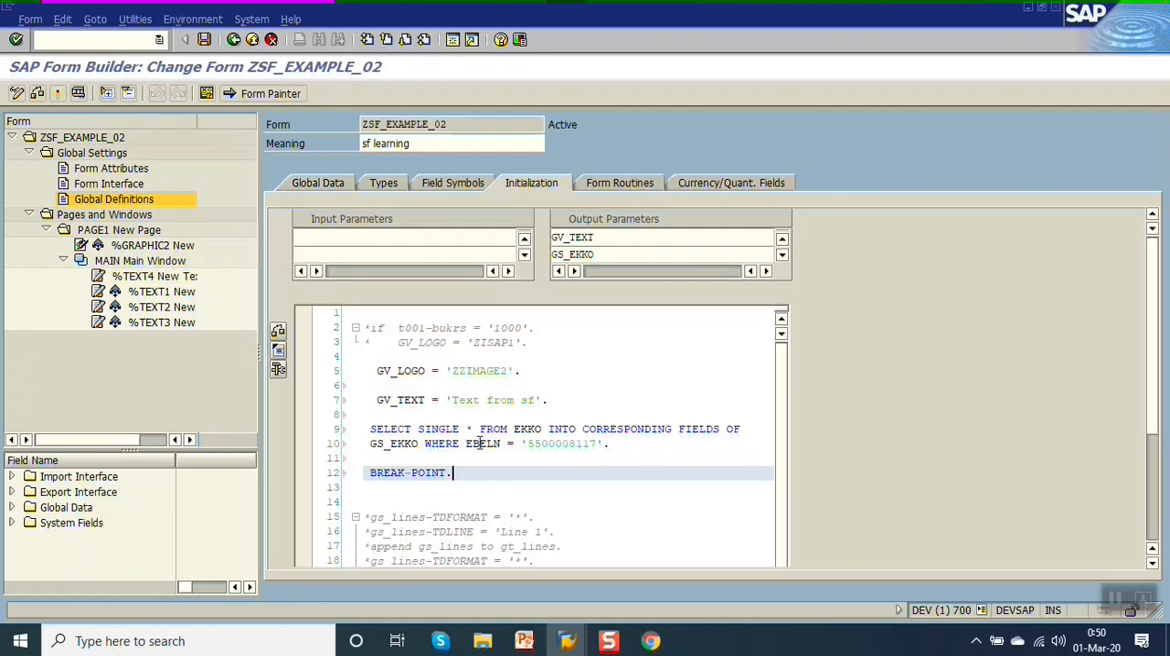
key(ctrl+less)
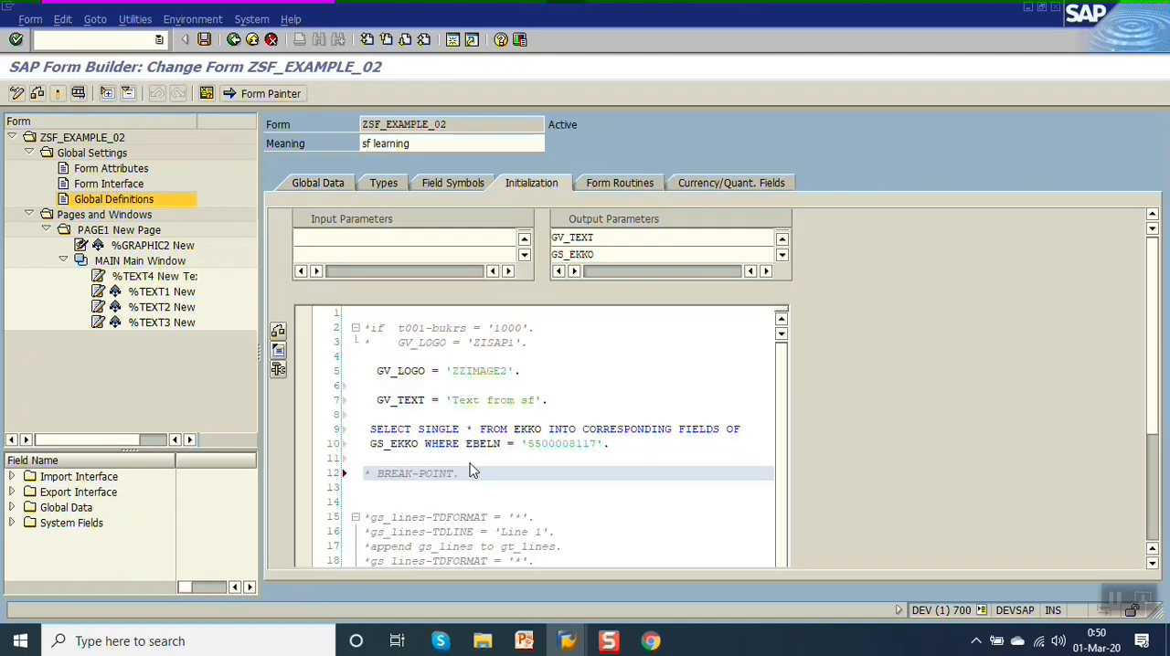
key(ctrl+s)
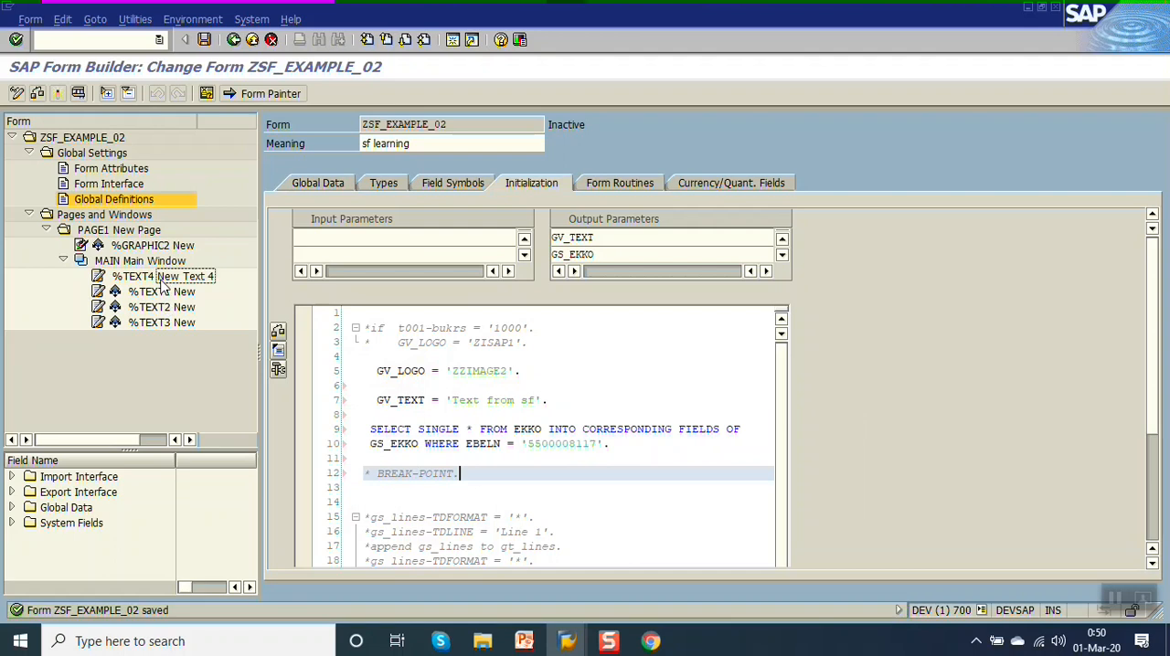
Set %TEXT4's text name to &GS_EKKO-EBELN&, and save and activate the form.
click(162, 278)
click(523, 275)
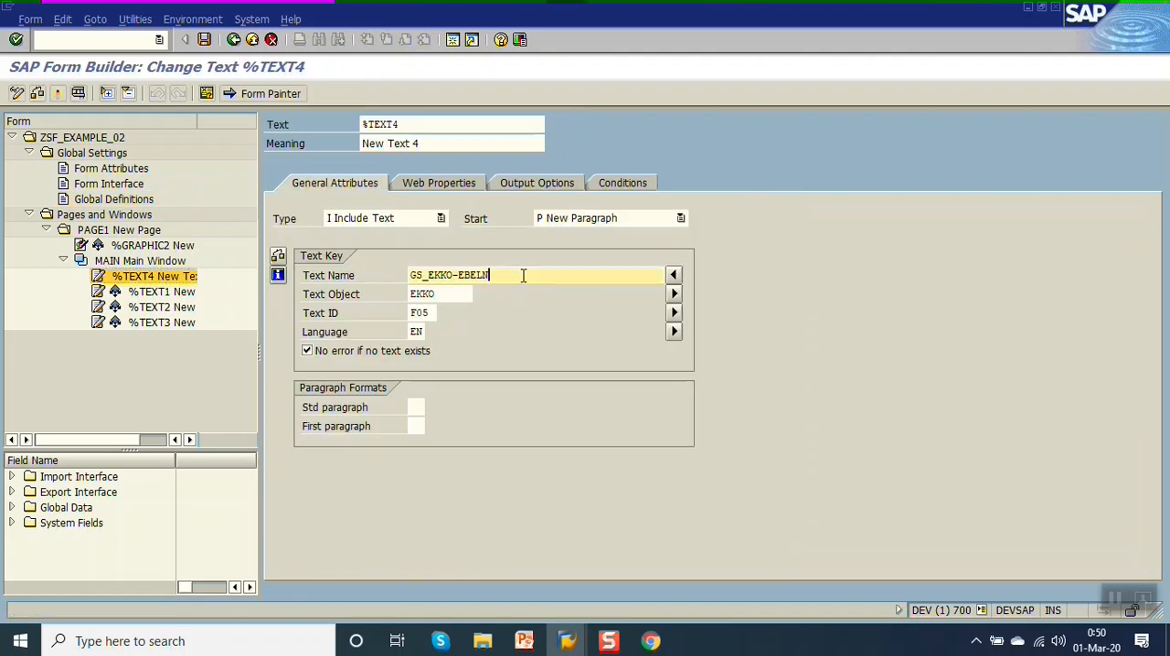
text(&)
key(ctrl+s)
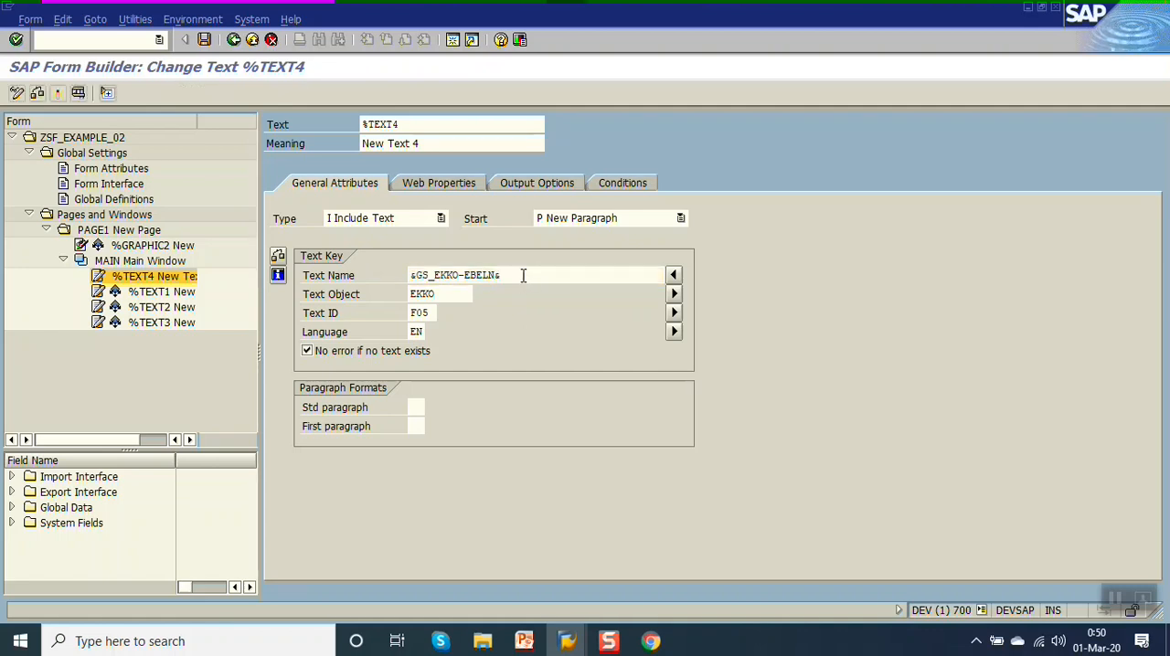
click(57, 94)
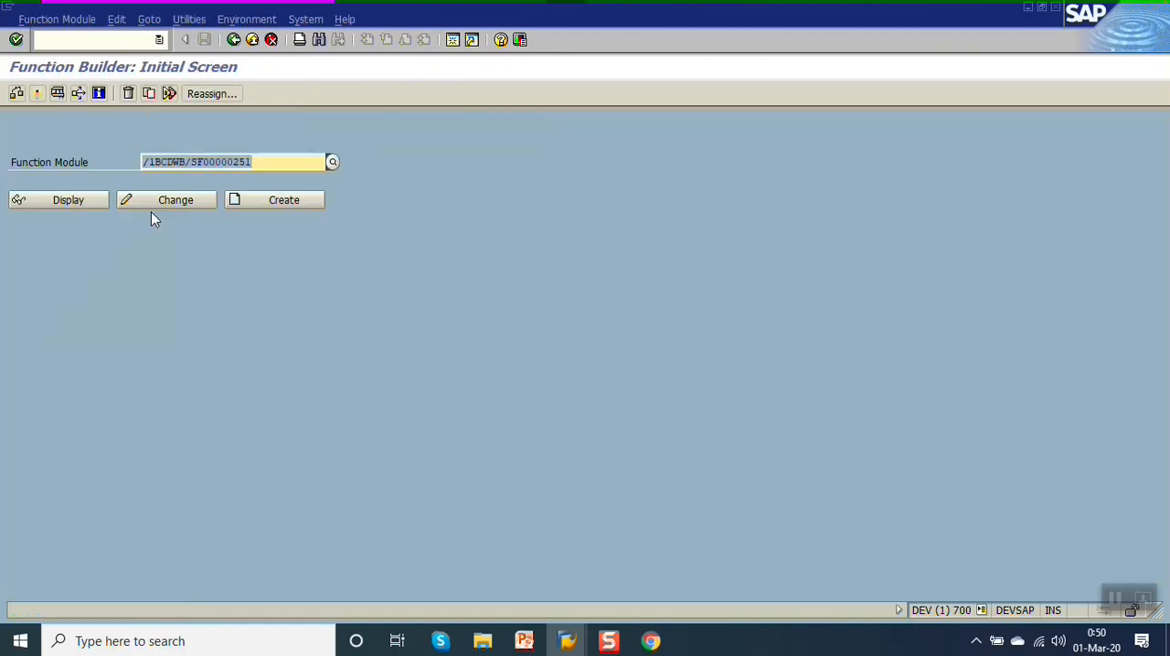
Rerun the function module test, examine the print preview of the included text, and return to the Function Builder's initial screen.
key(F8)
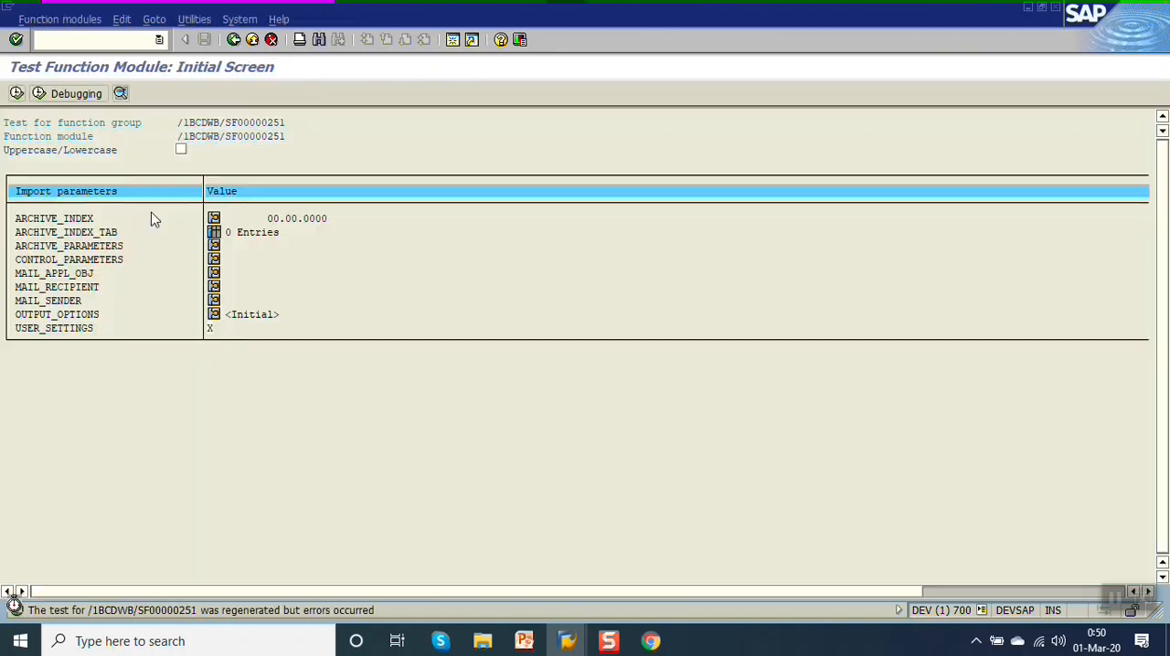
key(F8)
key(F8)
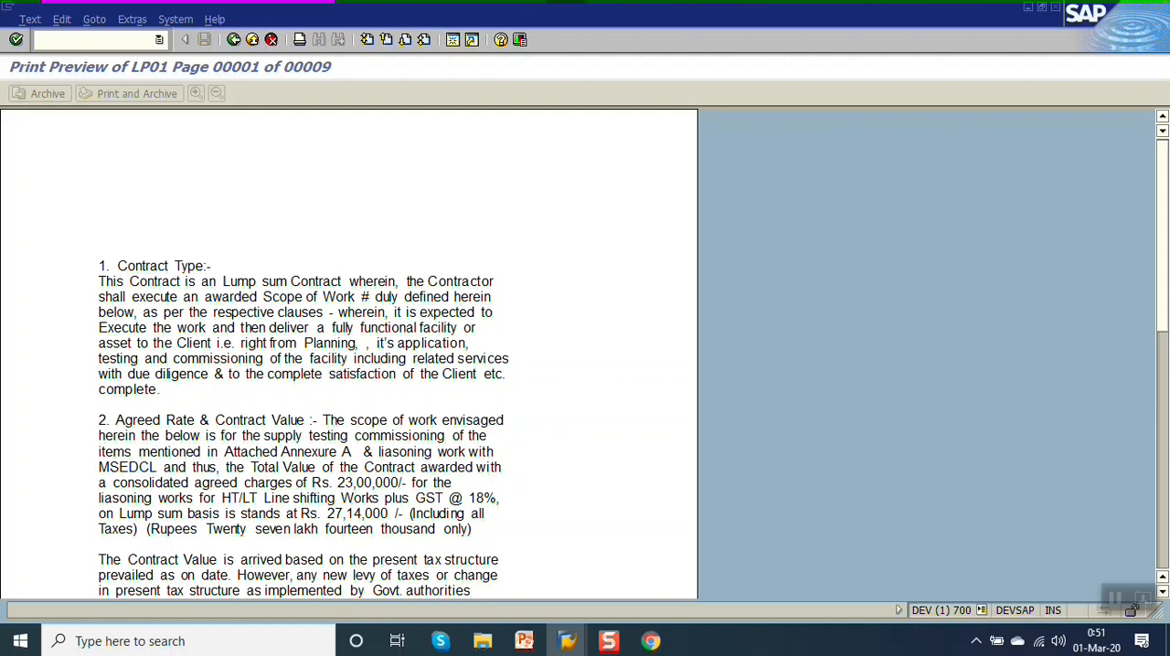
click(233, 41)
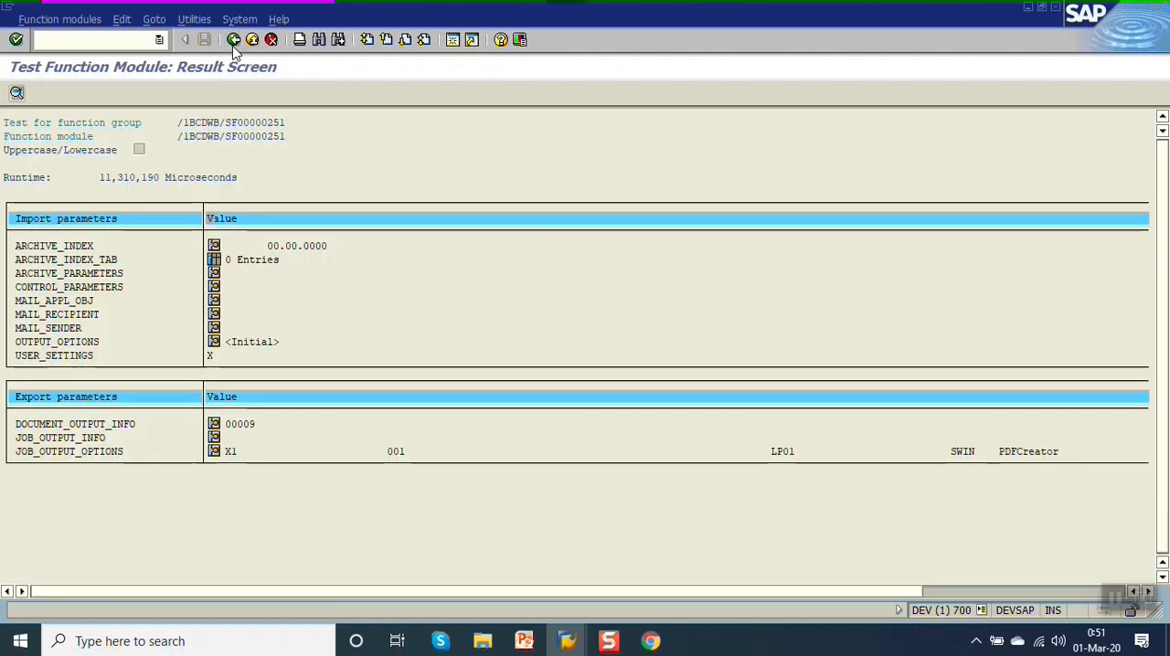
click(233, 44)
click(234, 44)
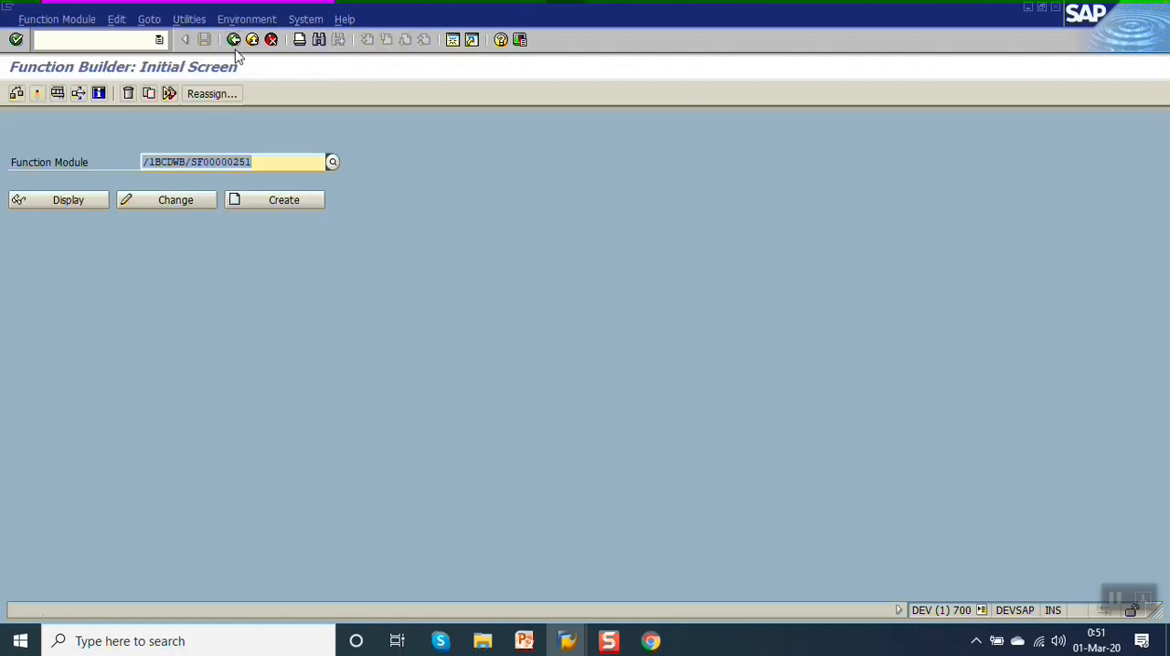
Exit the purchase order display in the second SAP session and return to the Function Builder session.
mouse_move(566, 640)
click(669, 583)
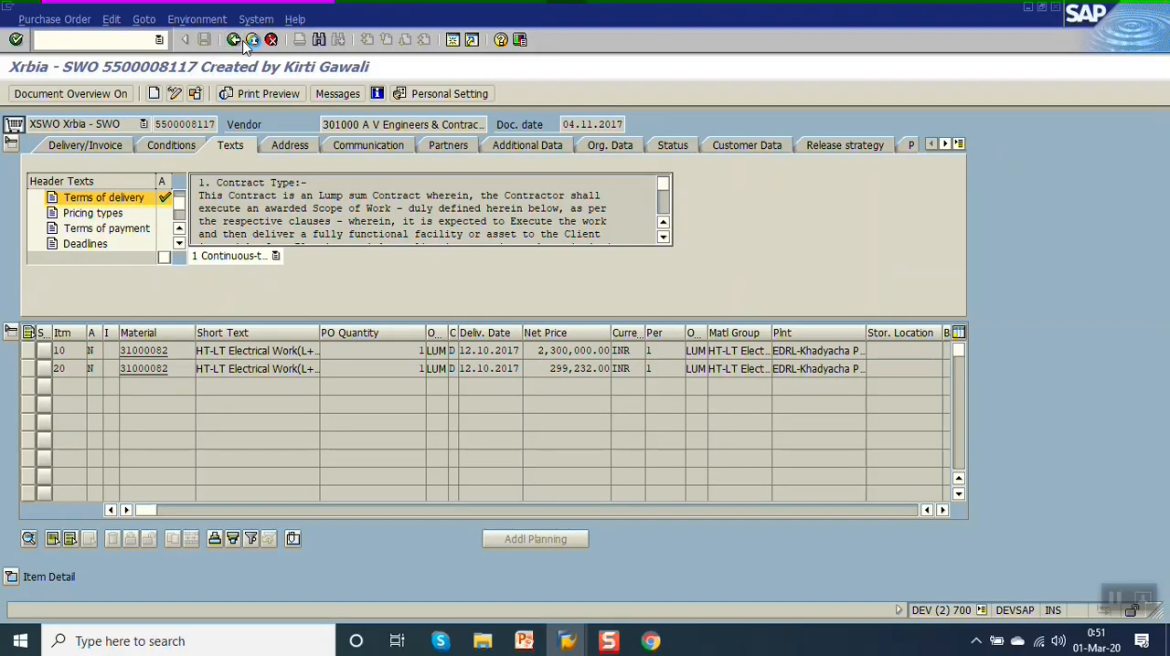
click(250, 41)
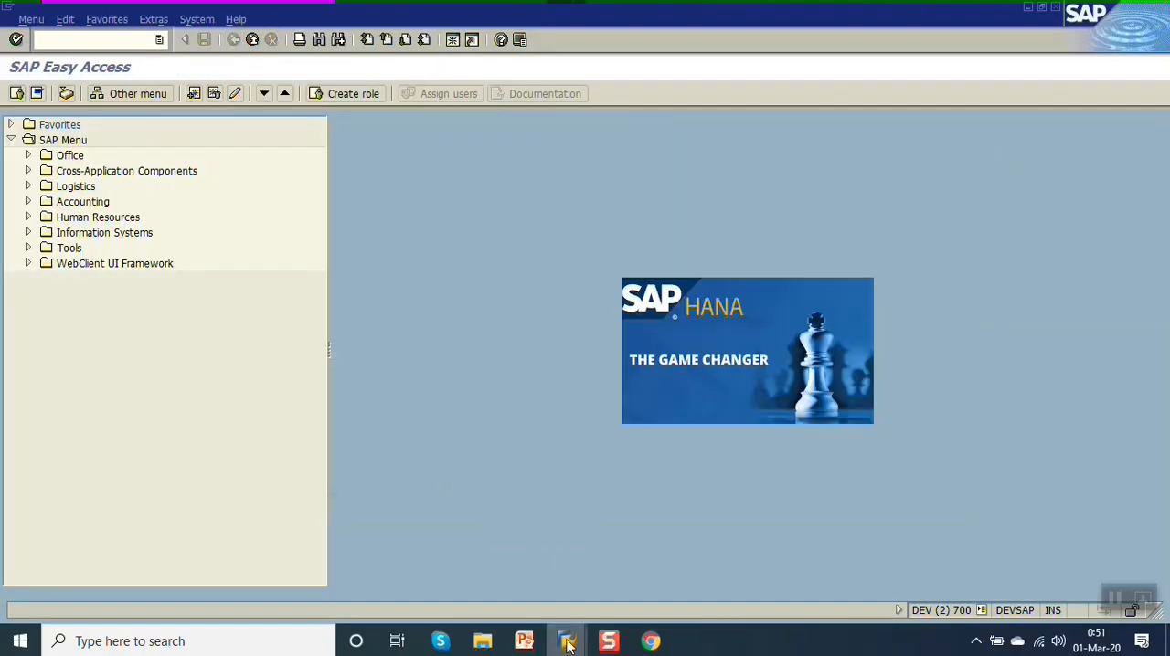
mouse_move(566, 645)
click(556, 588)
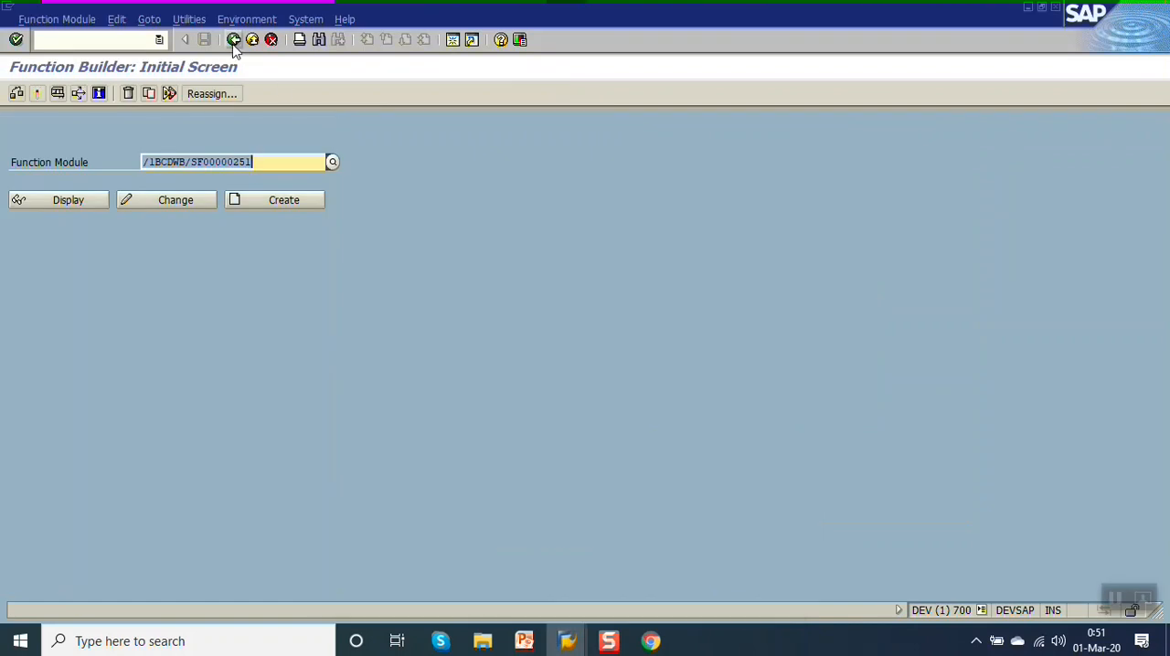
Return to %TEXT4 in the form, review its available text types, and go back to the Smart Forms initial screen.
click(233, 41)
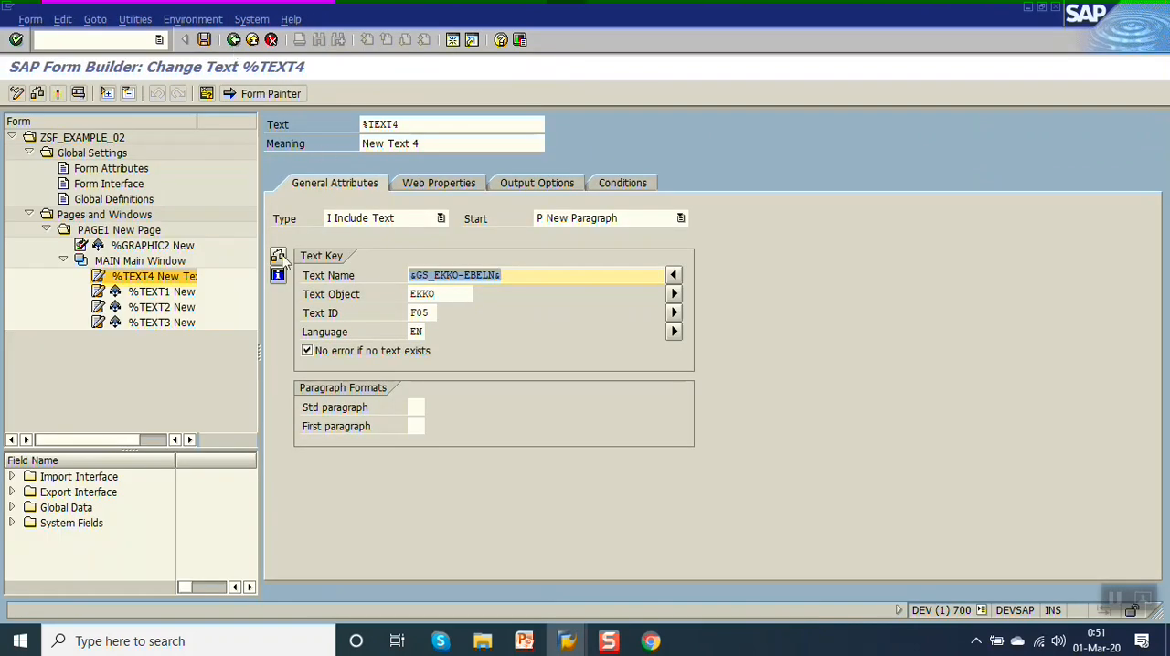
click(404, 220)
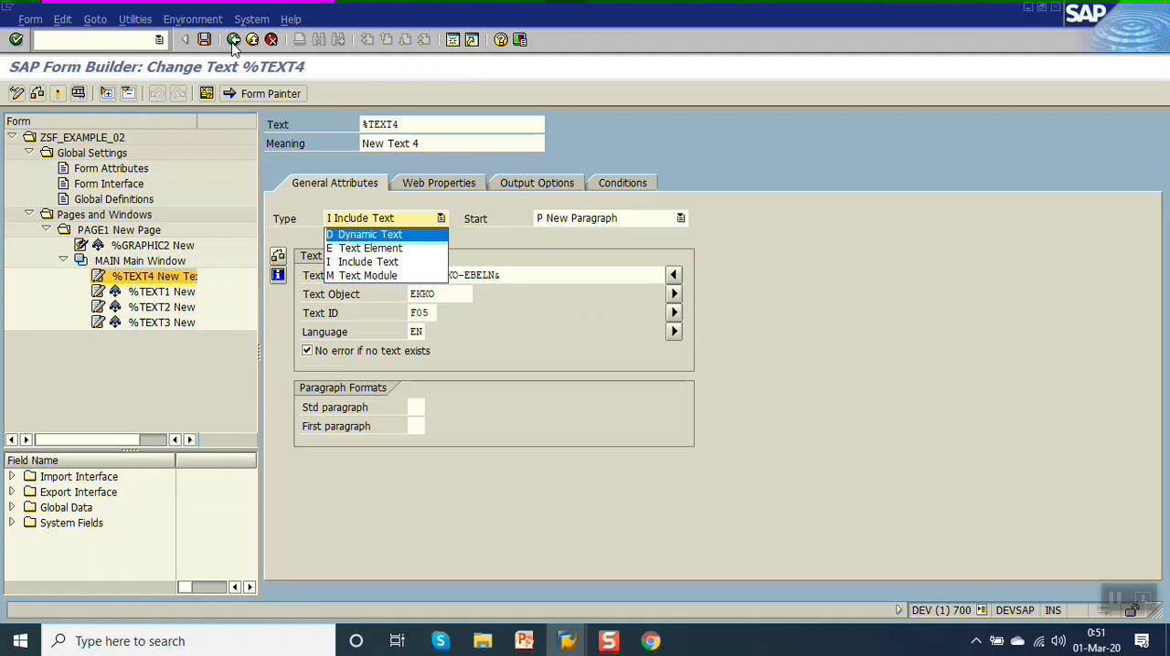
click(233, 40)
click(234, 39)
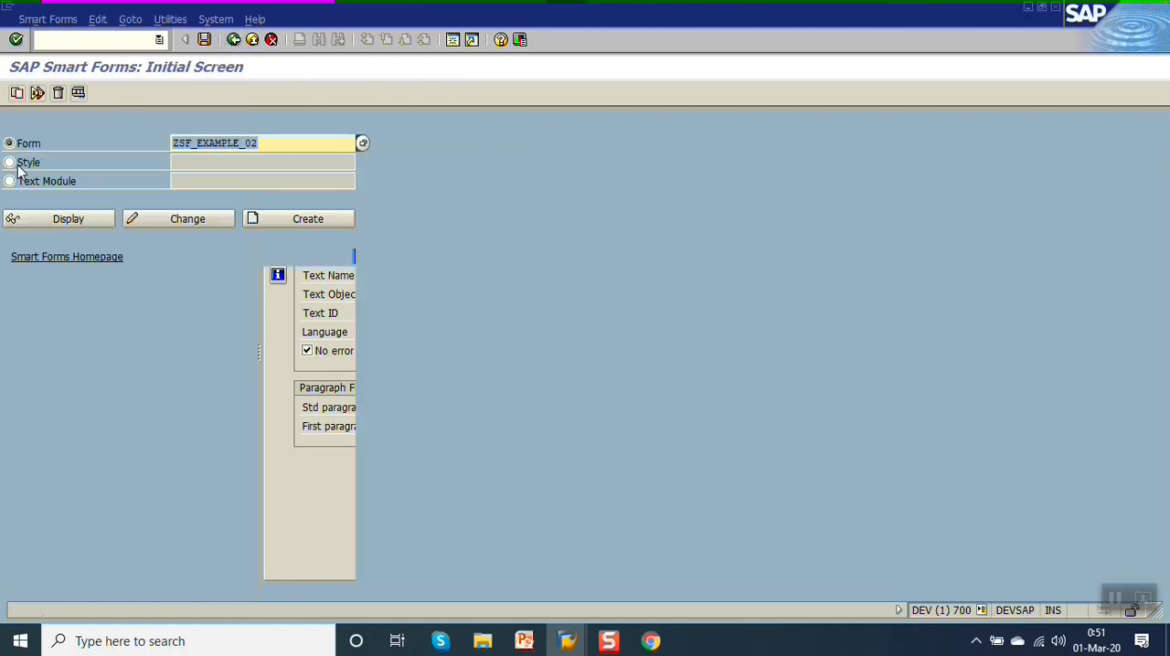
Display the existing text module ZPOTEXT, examine its name and text, and return to the Smart Forms initial screen.
click(20, 186)
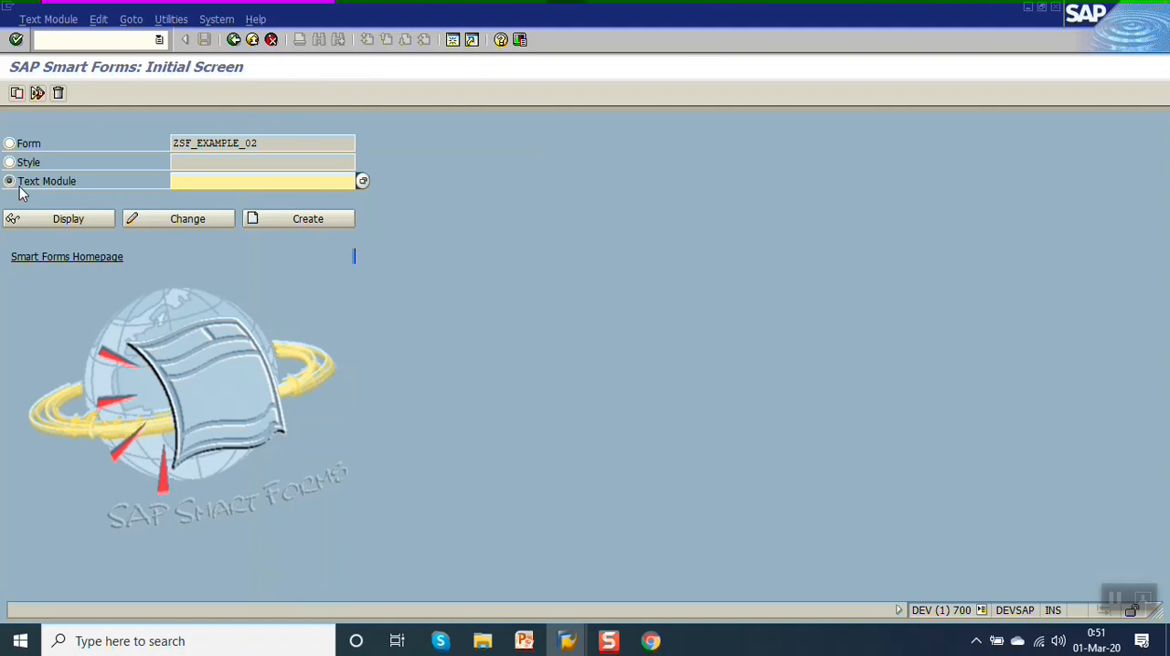
click(208, 188)
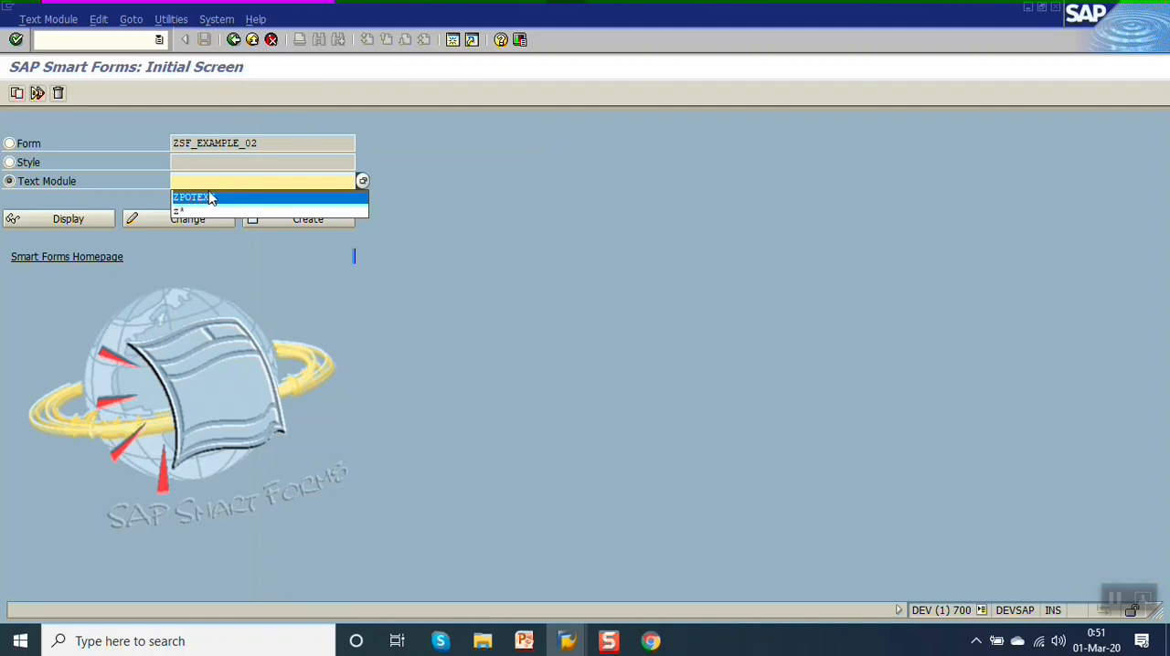
click(208, 194)
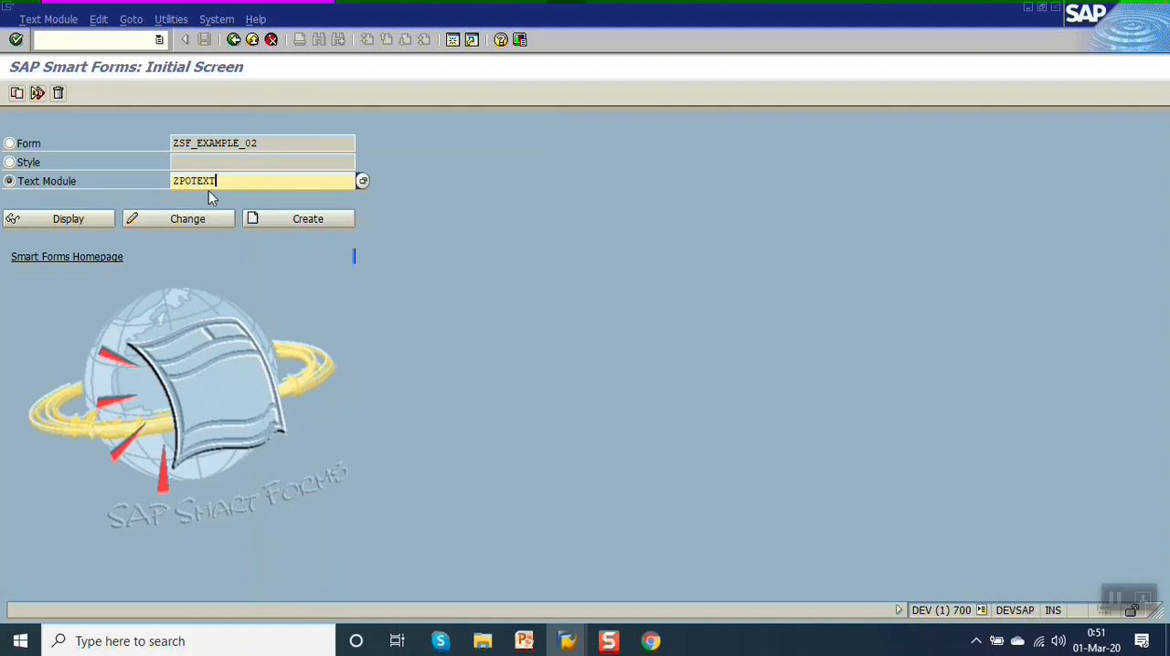
click(88, 219)
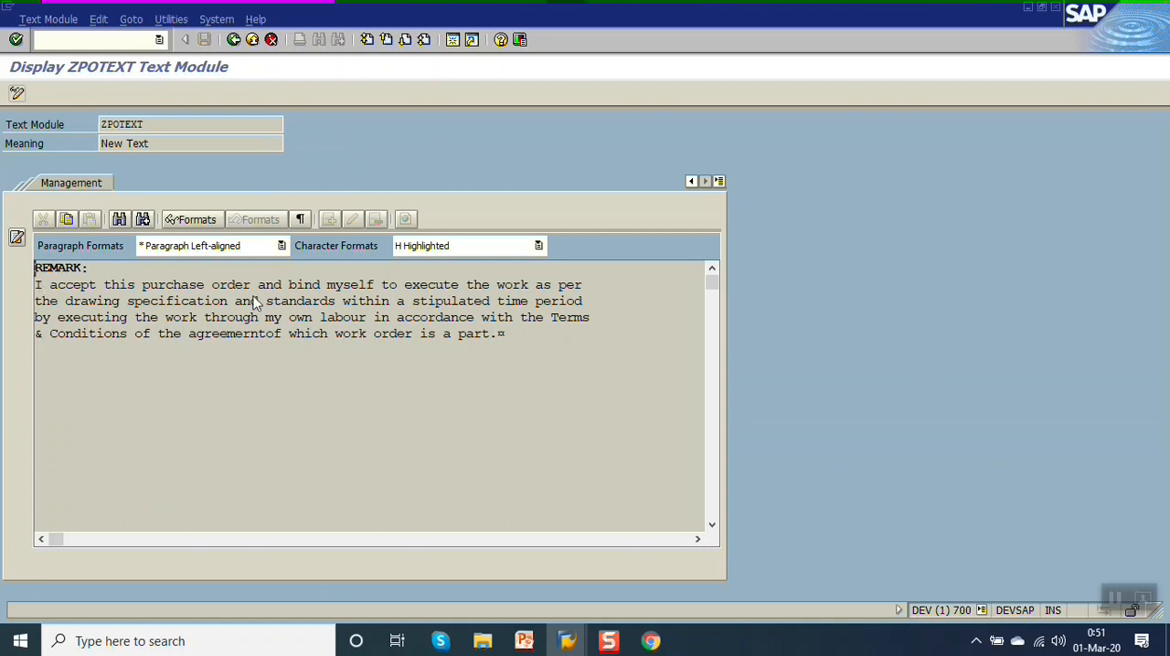
click(498, 343)
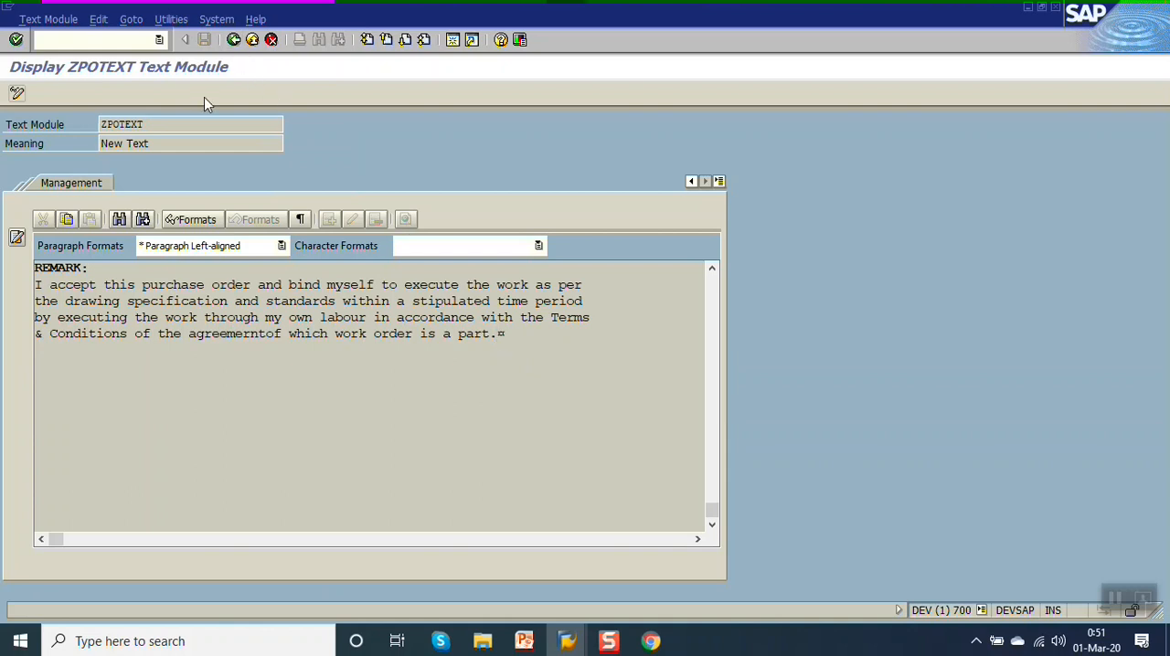
drag(193, 123, 30, 124)
click(29, 130)
drag(167, 122, 102, 124)
click(233, 40)
Create a new text module named ZPOTEXT1.
click(241, 183)
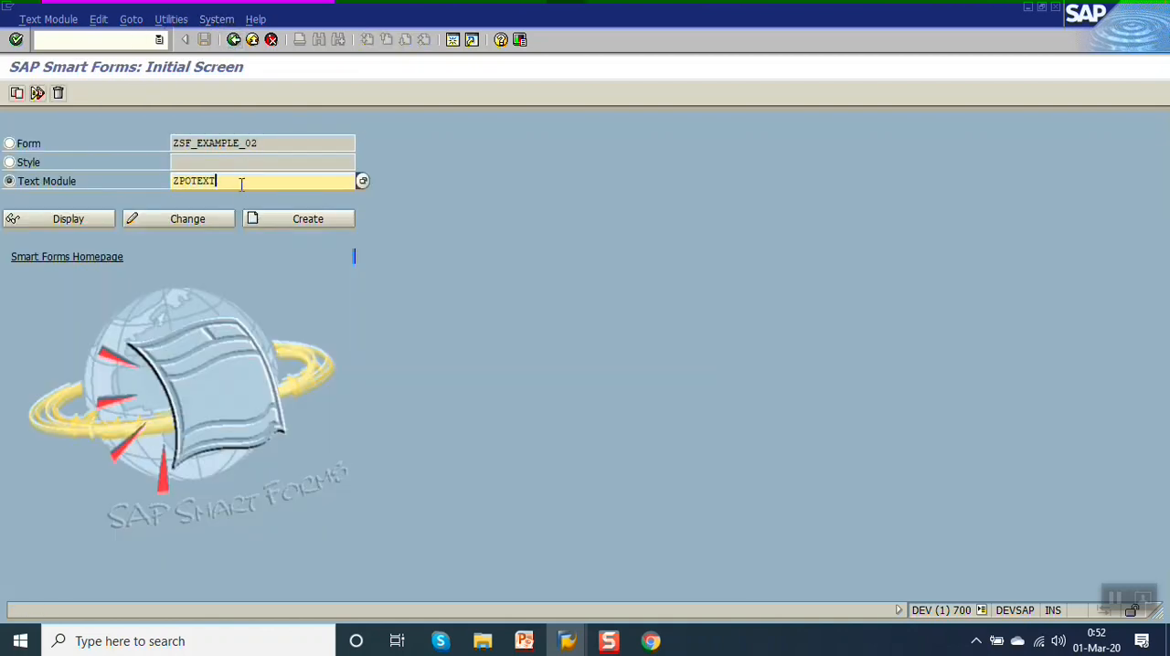
text(1)
click(276, 219)
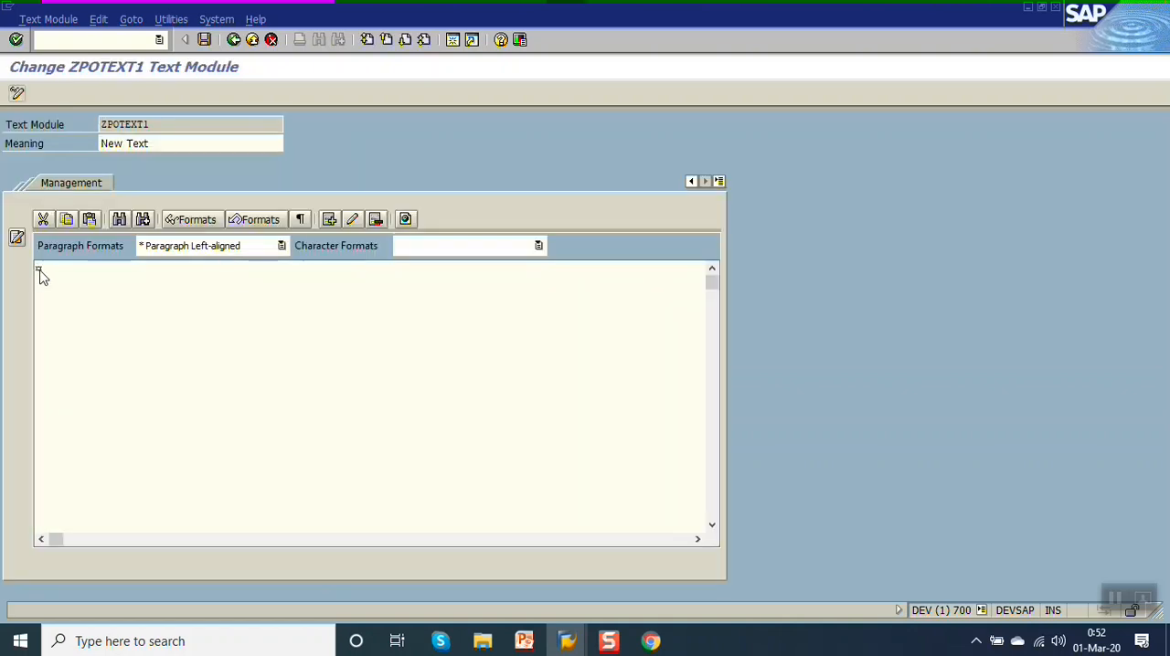
right_click(286, 292)
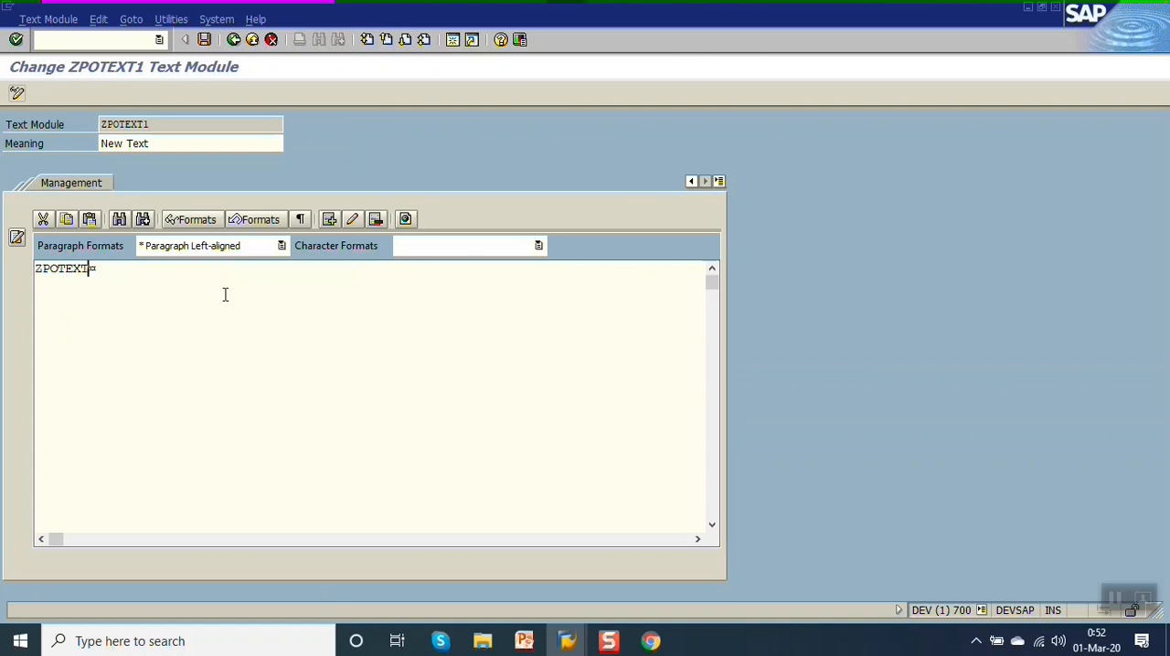
key(BackSpace)
key(BackSpace)
key(BackSpace)
key(BackSpace)
key(BackSpace)
click(233, 39)
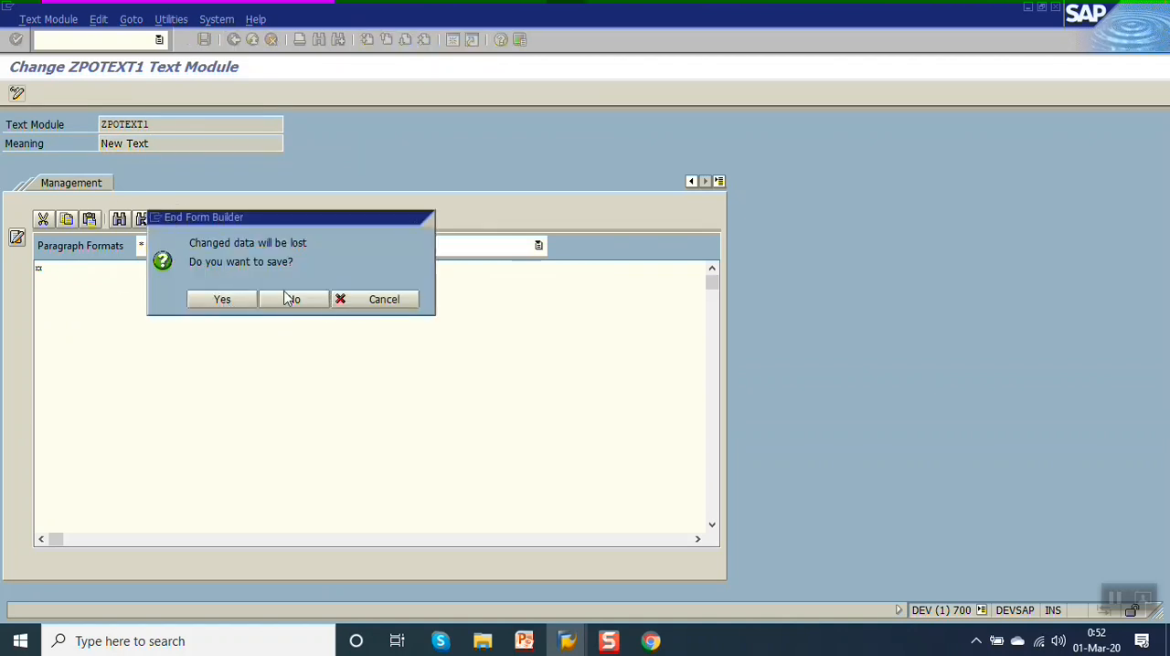
click(291, 299)
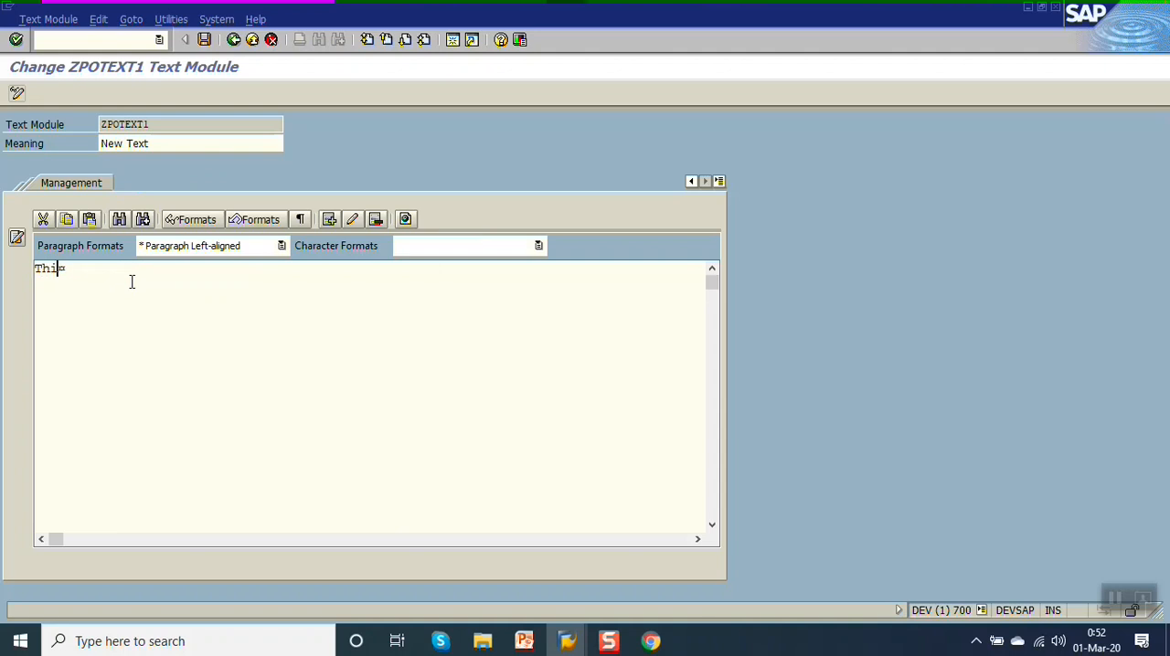
Enter "This is from text module ZPOTEXT1" as the module's text and save it as a local object.
text(rom text module)
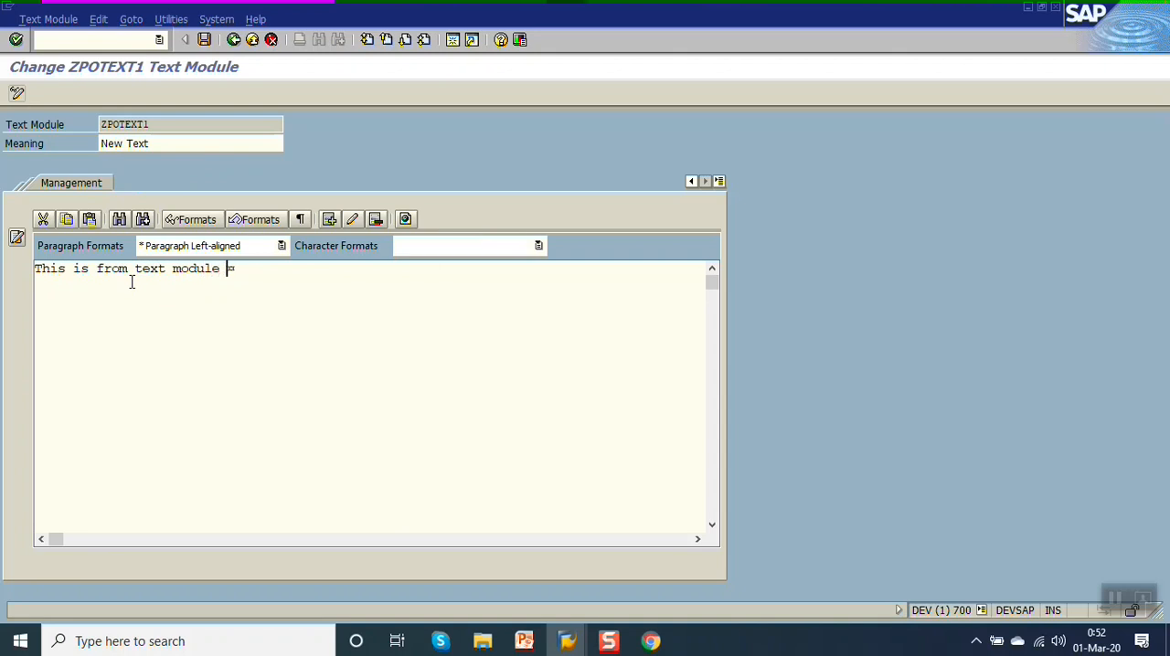
text( ZPOTEXT1)
key(ctrl+s)
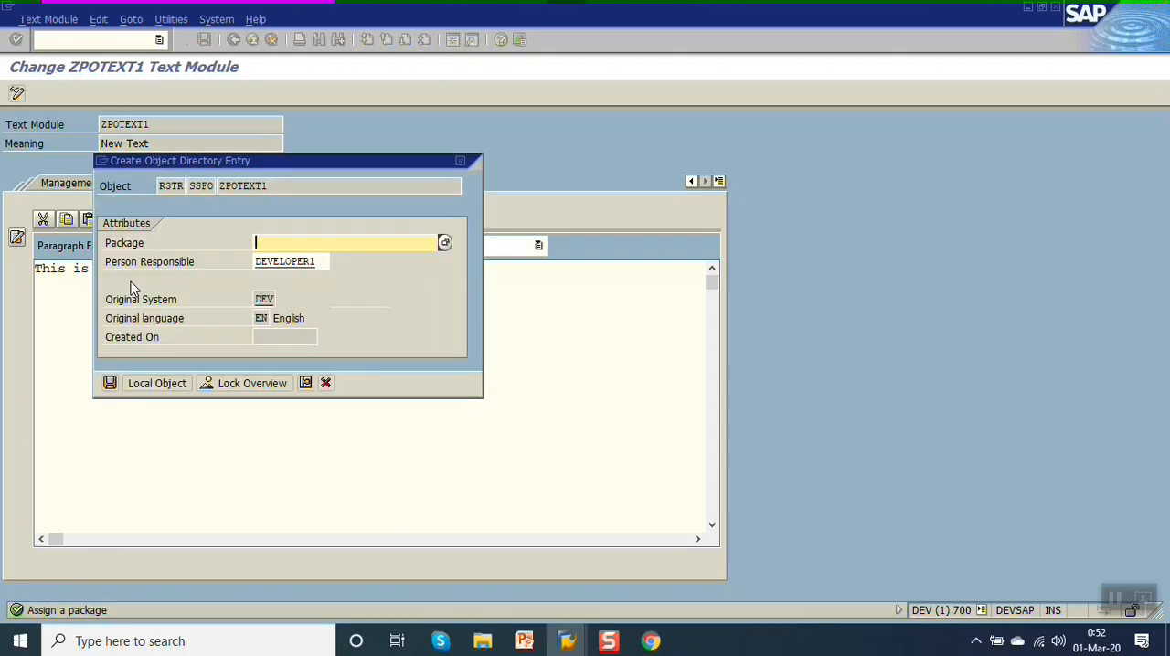
click(162, 383)
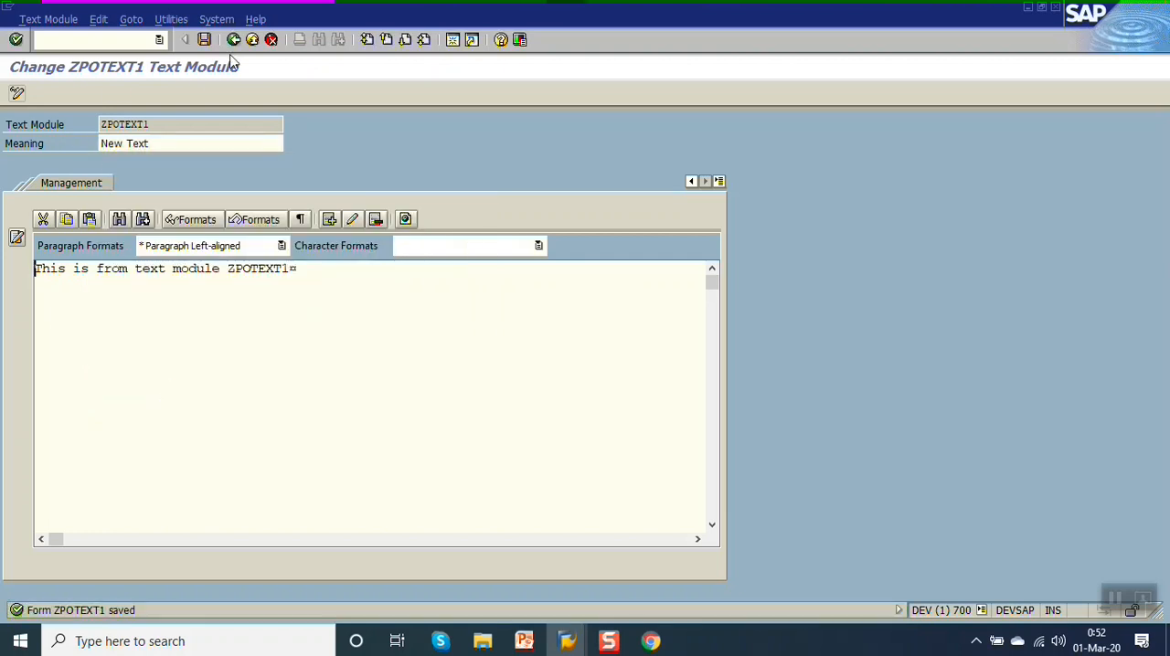
Copy the text module name ZPOTEXT1, leave the module, and reopen form ZSF_EXAMPLE_02 for changes.
click(158, 122)
click(170, 142)
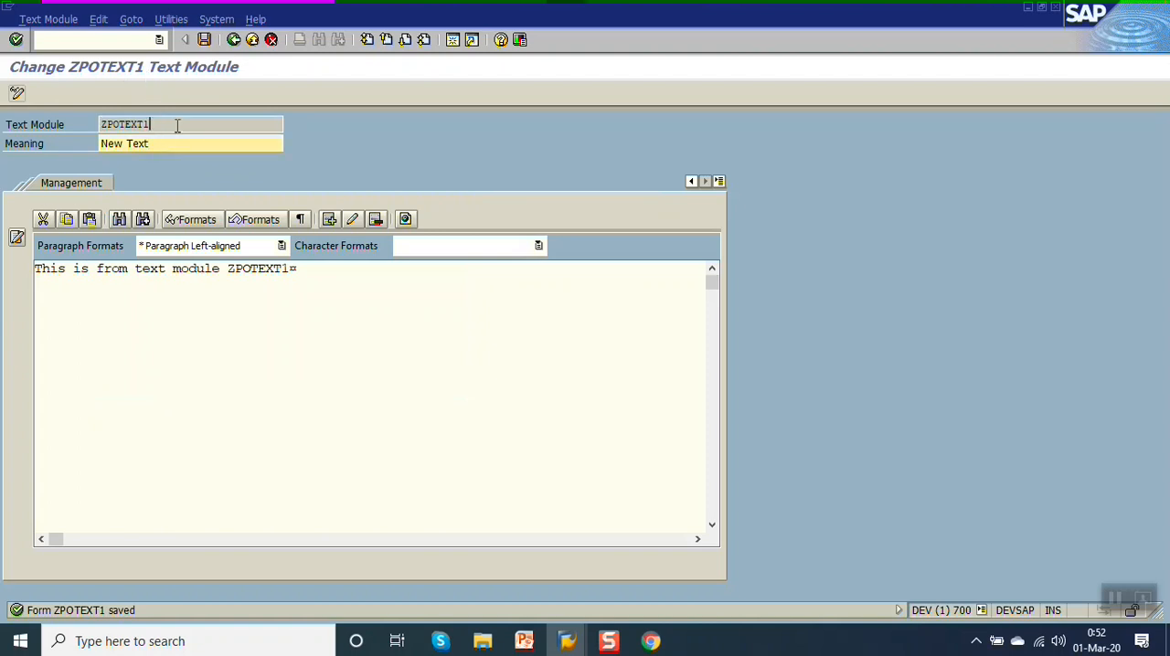
drag(178, 127, 100, 125)
key(ctrl+c)
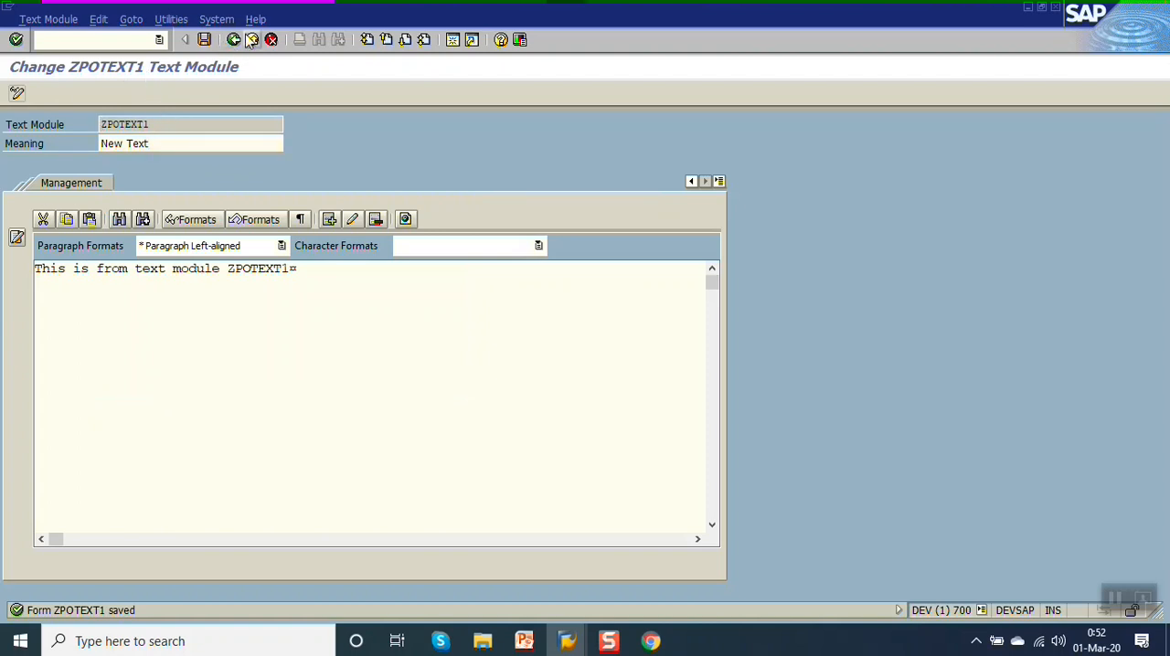
click(234, 41)
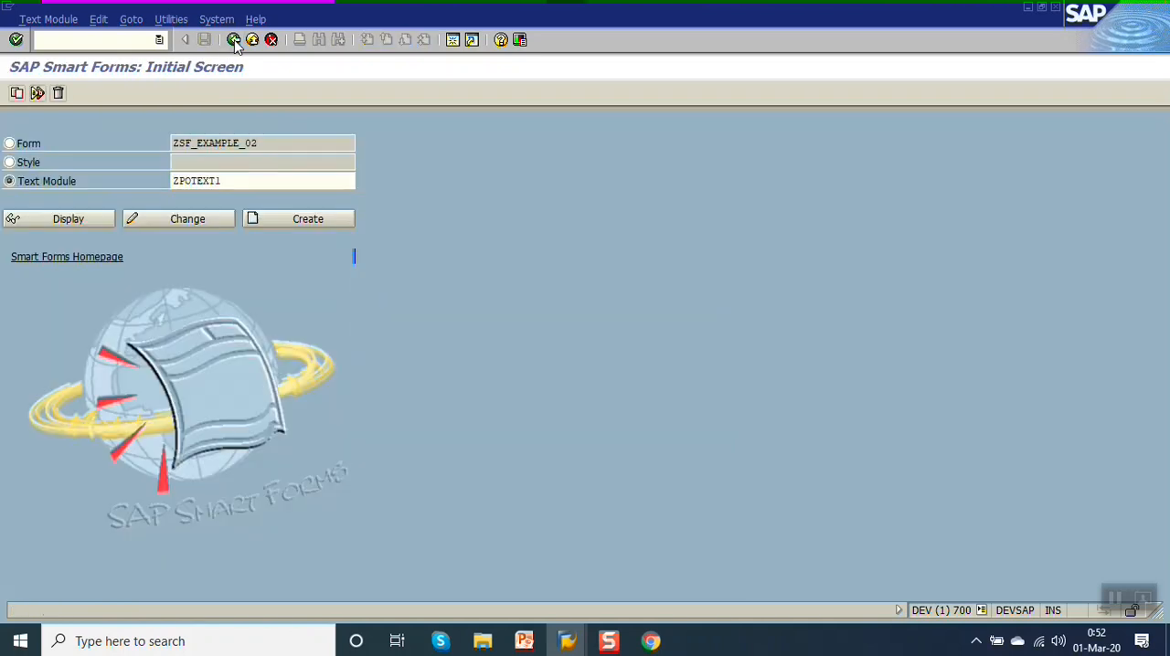
click(234, 41)
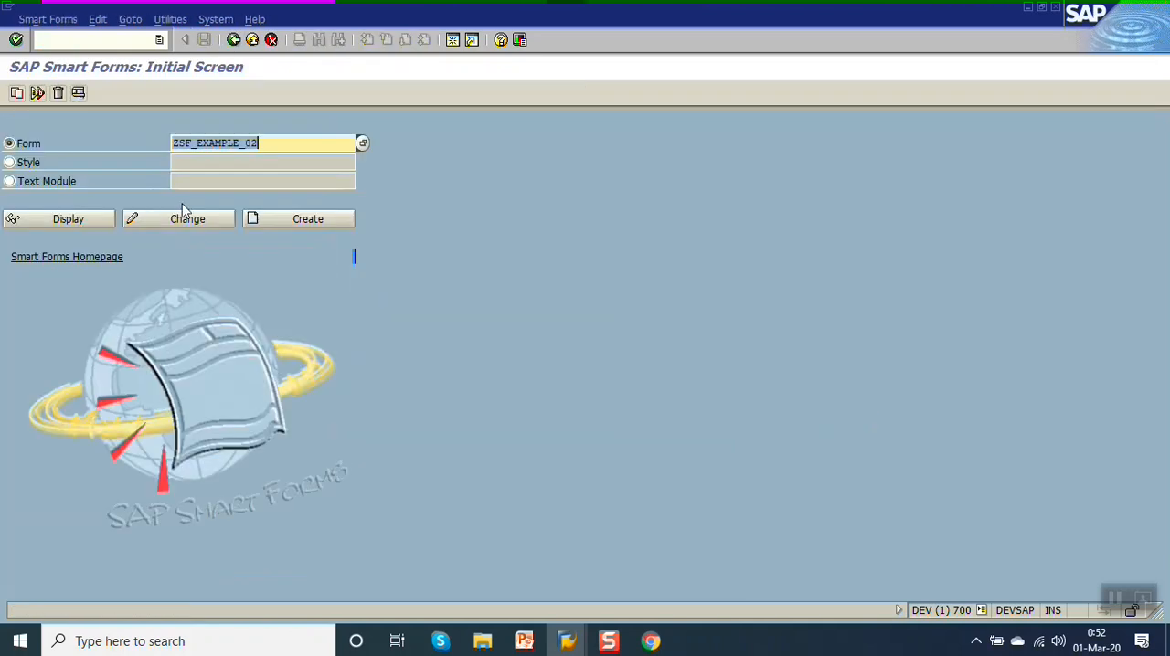
click(187, 220)
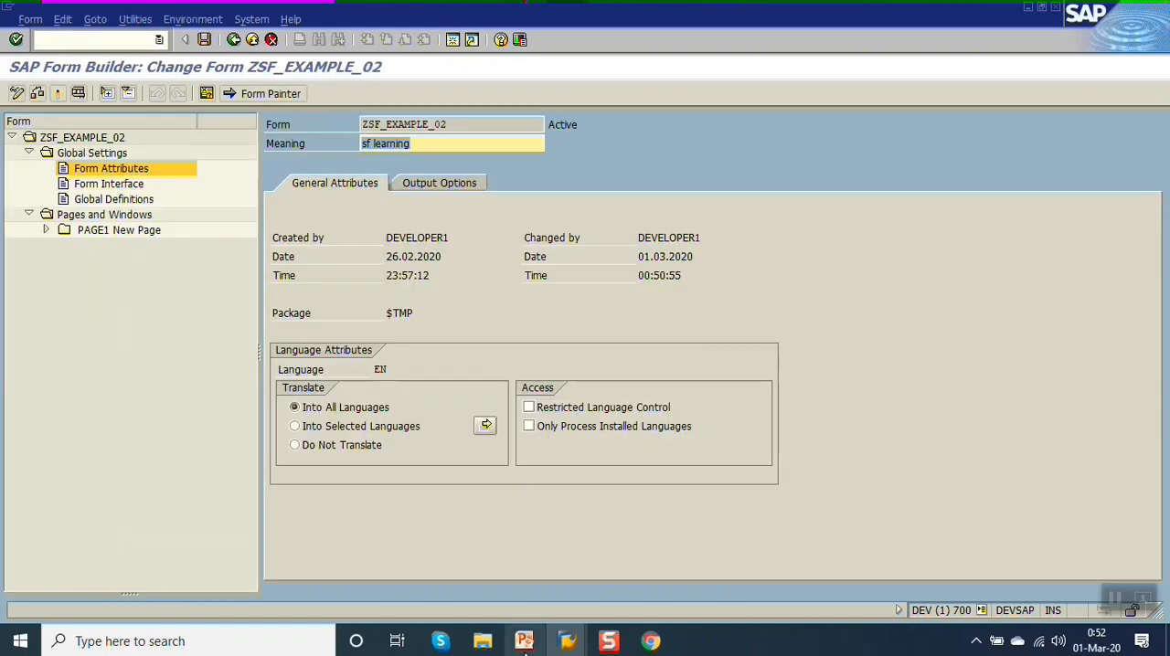
Switch to the PowerPoint presentation, review the slide's list of text types, and return to the SAP form.
click(524, 640)
click(504, 263)
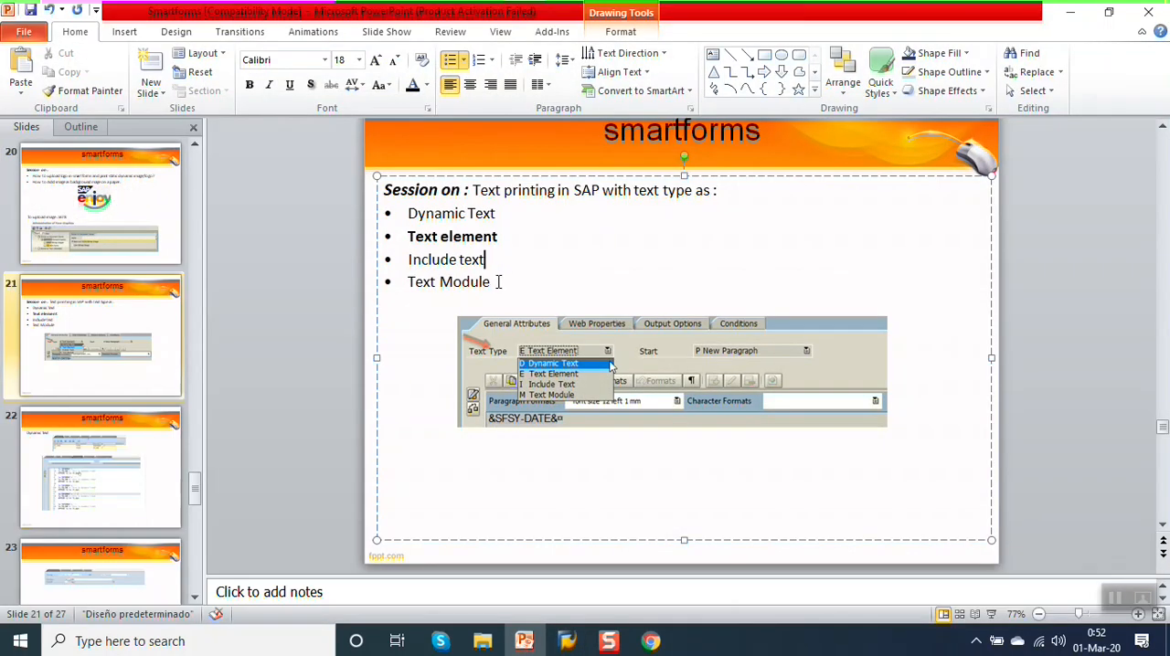
key(alt+Tab)
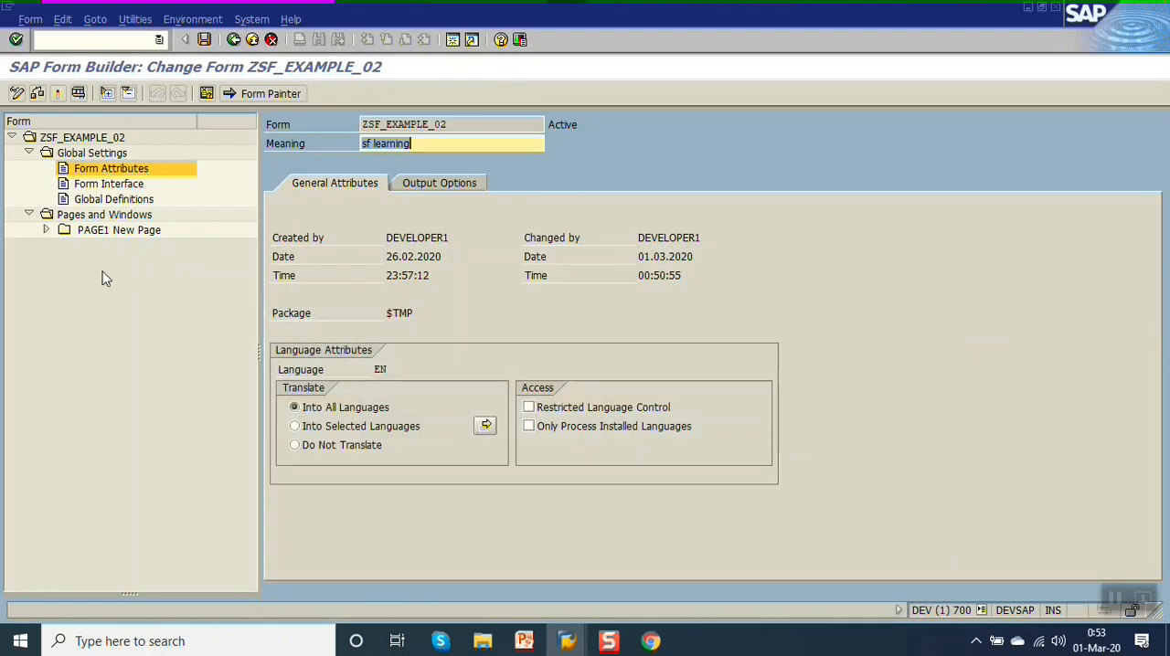
Change the type of text node %TEXT4 in the MAIN window to Text Module, confirming the node change.
click(46, 230)
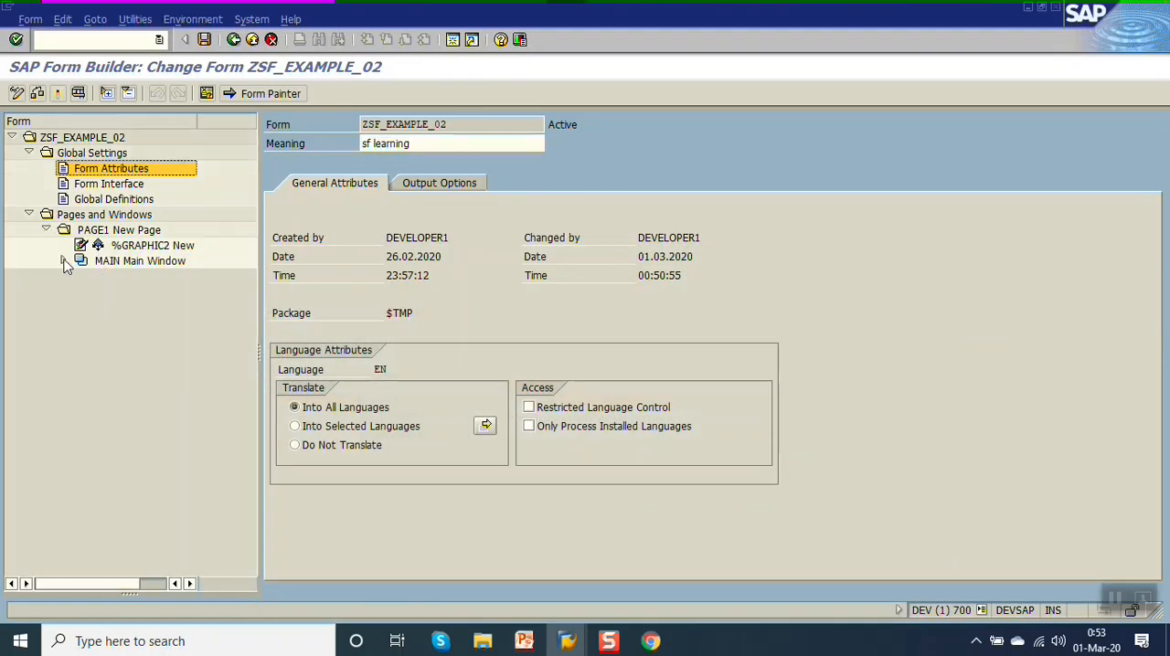
click(63, 261)
click(151, 276)
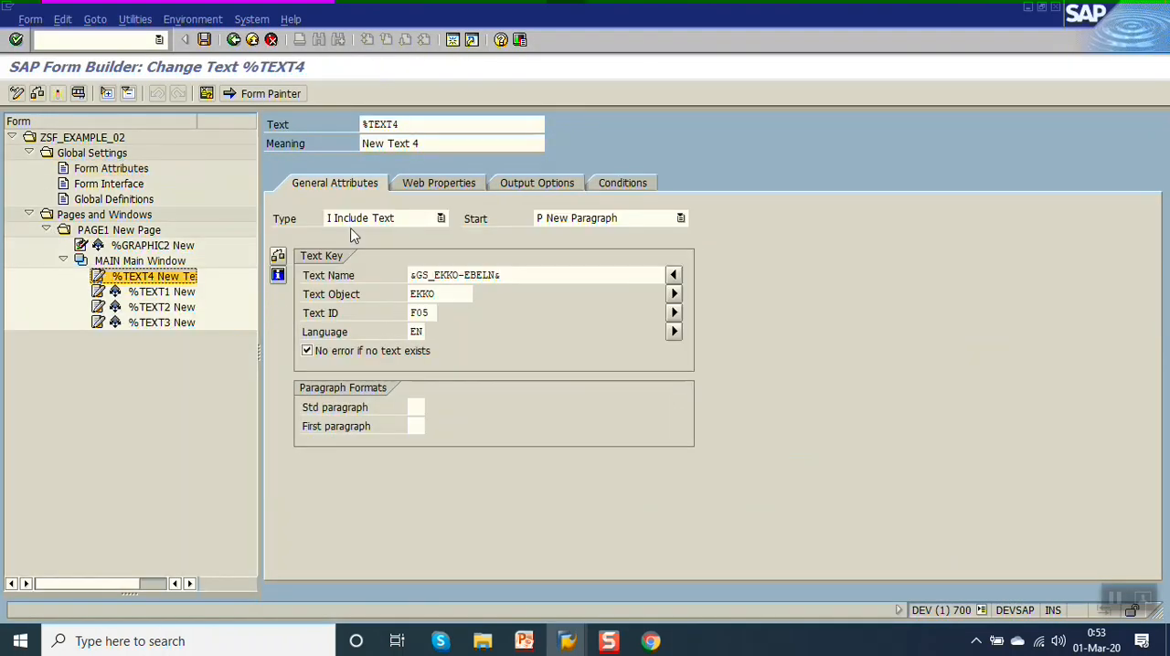
click(421, 219)
click(391, 276)
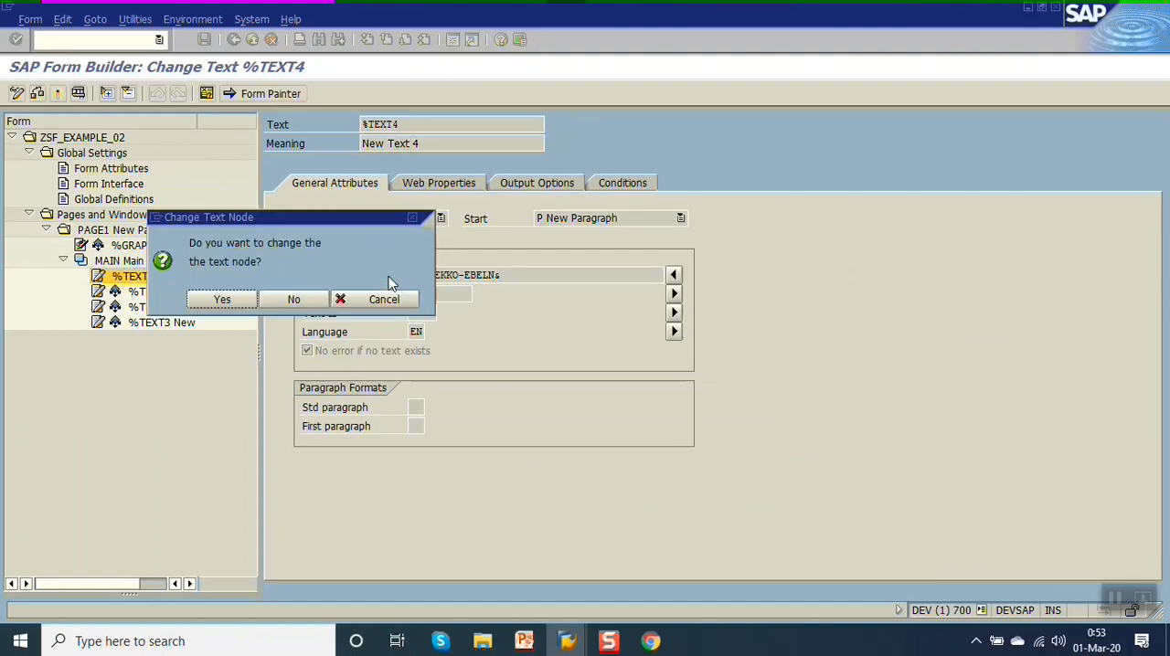
click(224, 300)
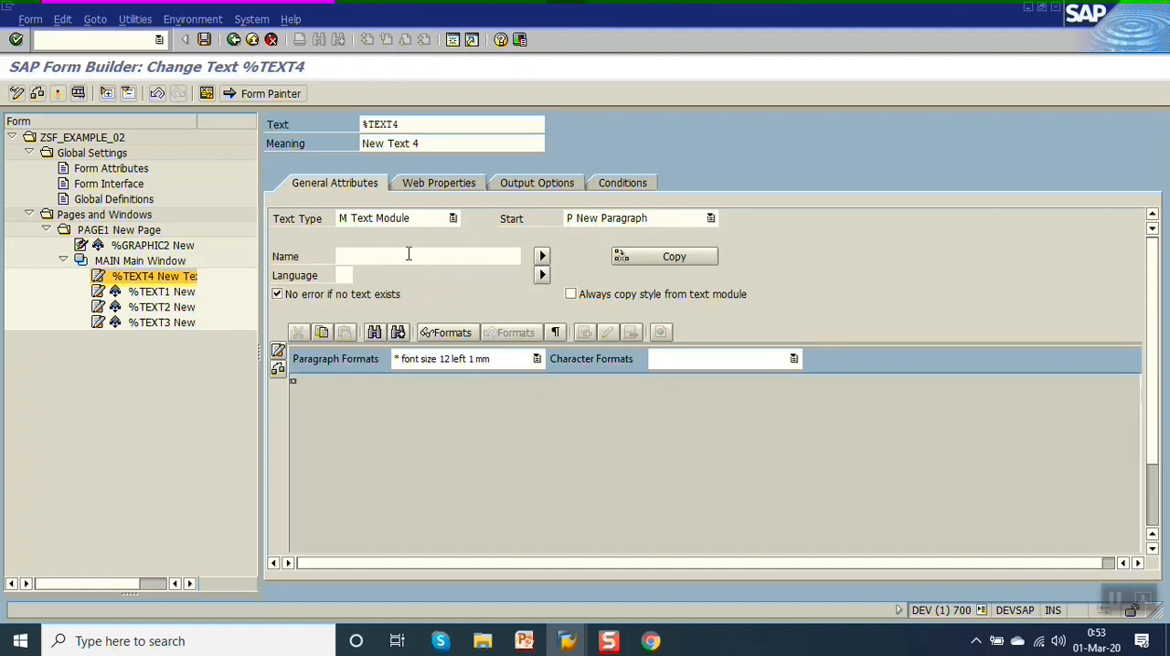
Assign text module ZPOTEXT1 with language EN to %TEXT4, and activate the form.
click(408, 255)
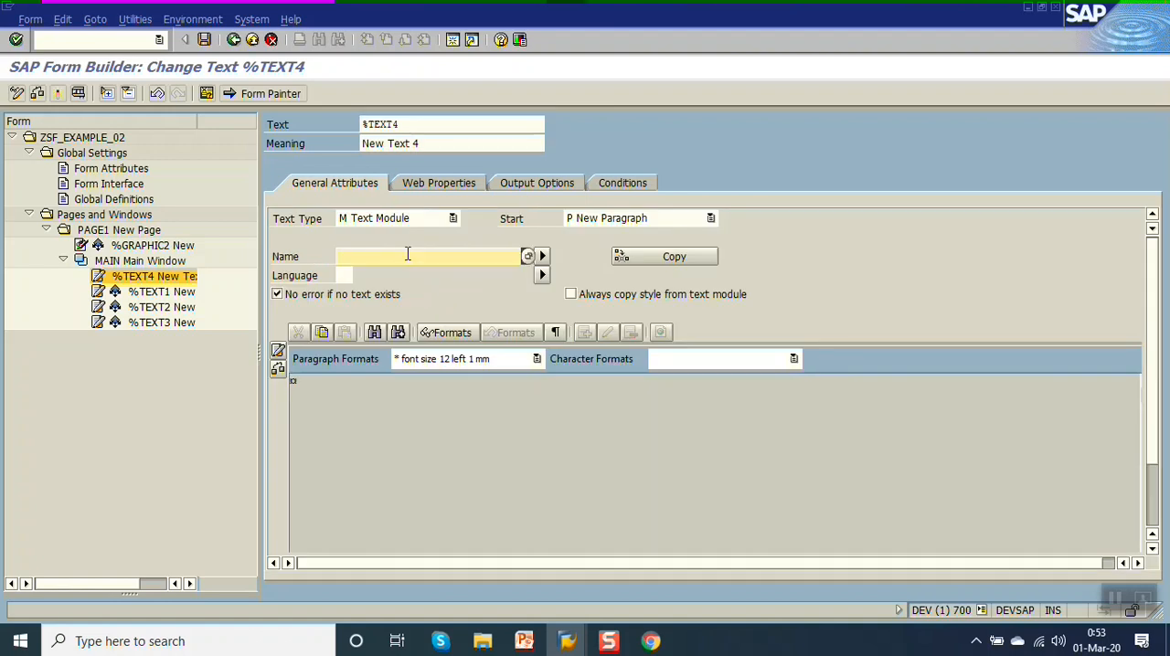
text(ZPOTEXT1)
key(Tab)
text(EN)
key(Return)
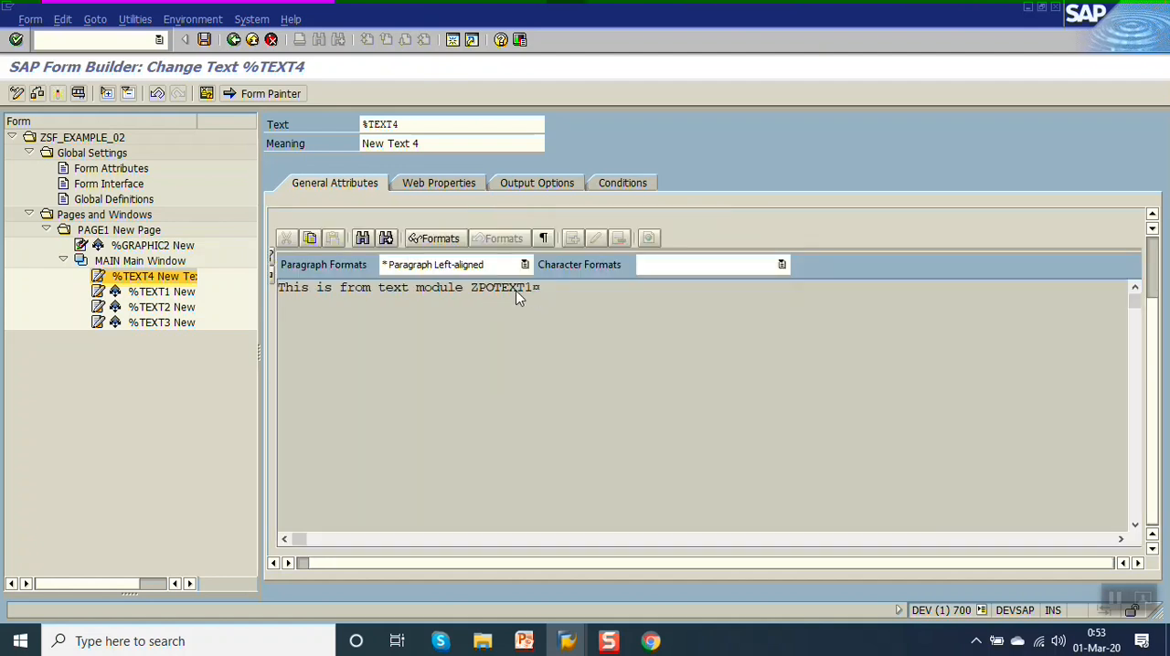
click(60, 93)
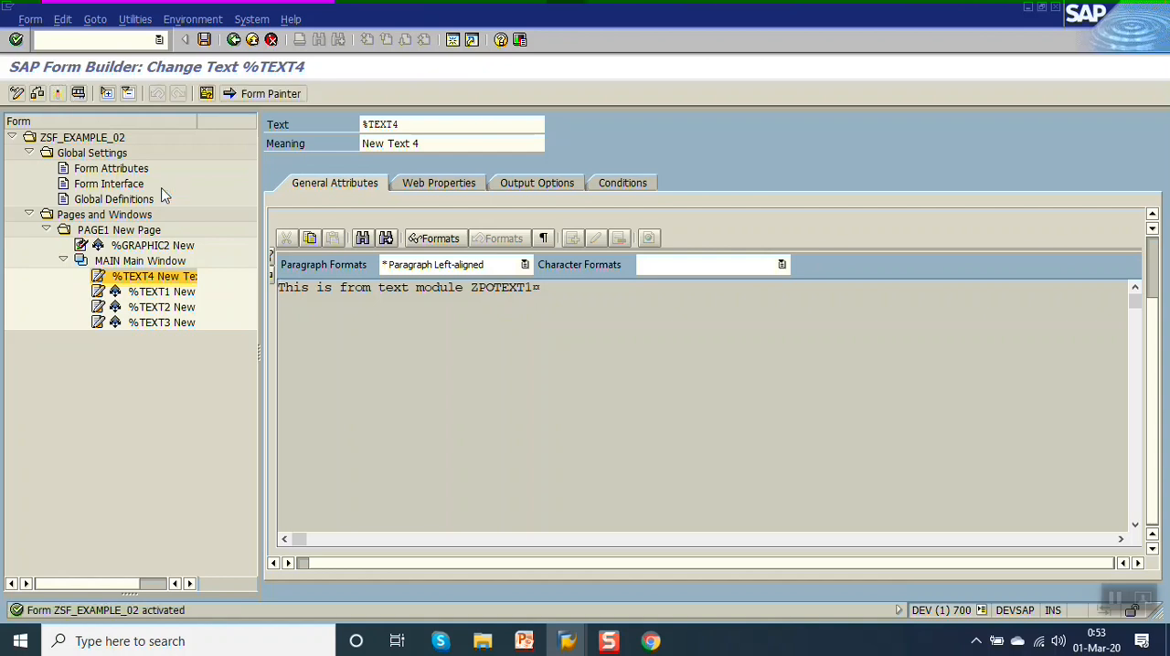
Test the form's function module, examine the print preview of the text module, and return to the form.
key(F8)
key(F8)
key(F8)
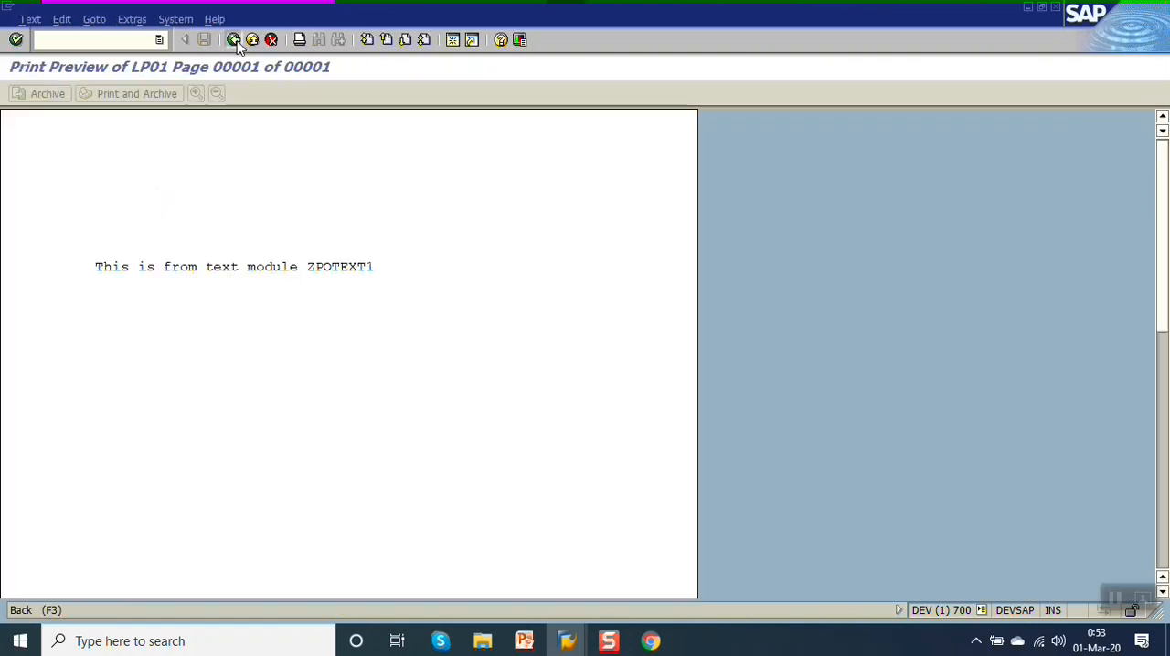
click(234, 40)
click(234, 40)
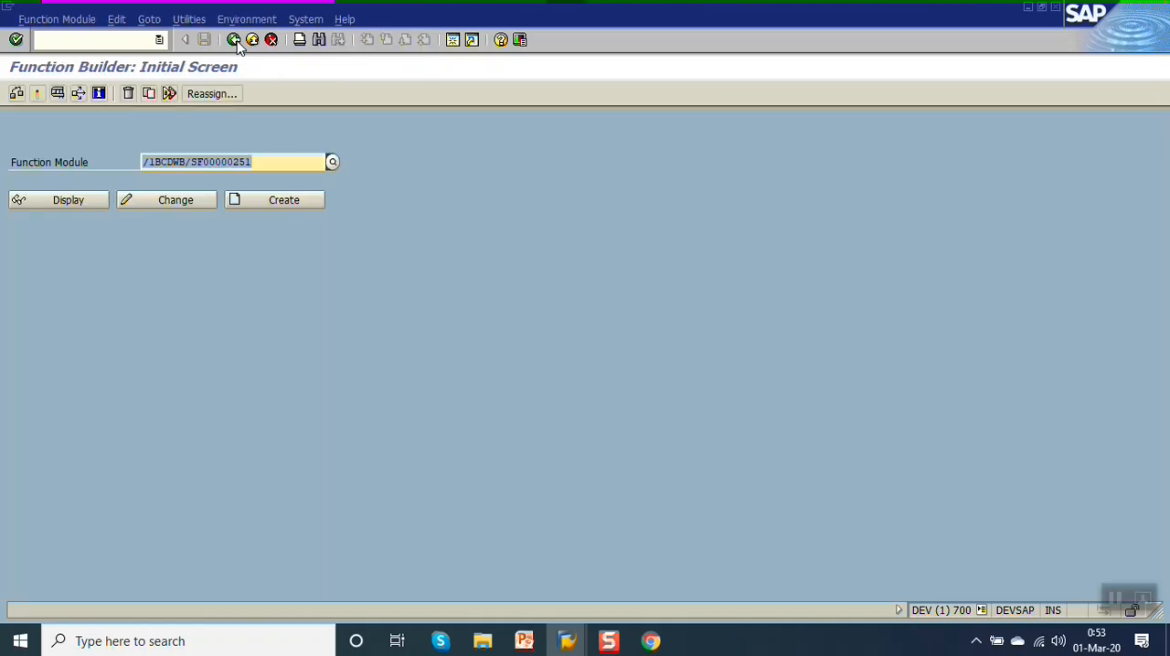
click(234, 41)
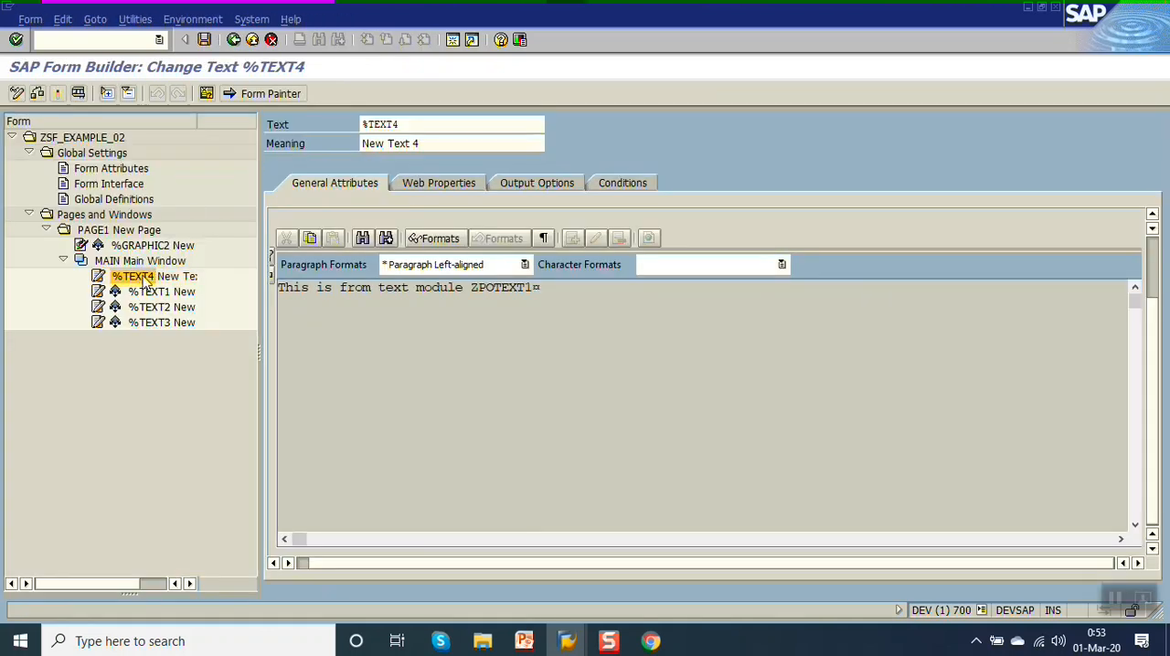
Examine the web properties, output options and conditions of %TEXT4.
click(448, 185)
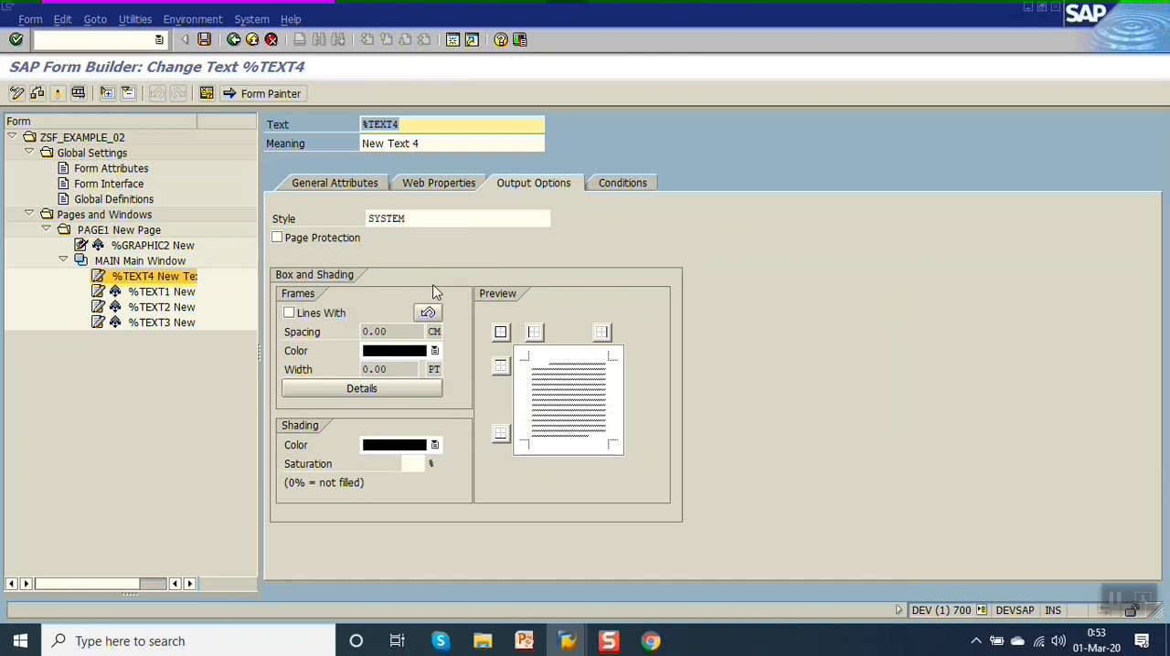
click(621, 183)
click(346, 186)
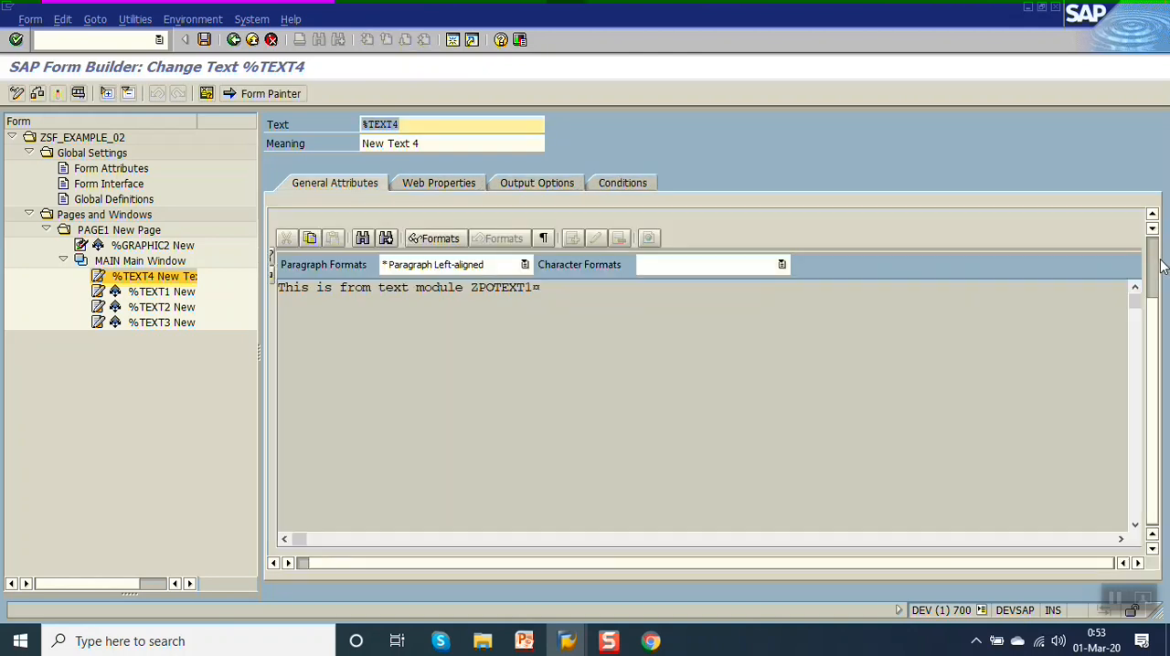
Assign text module ZPOTEXT to text node %TEXT4 and activate the form.
click(1153, 252)
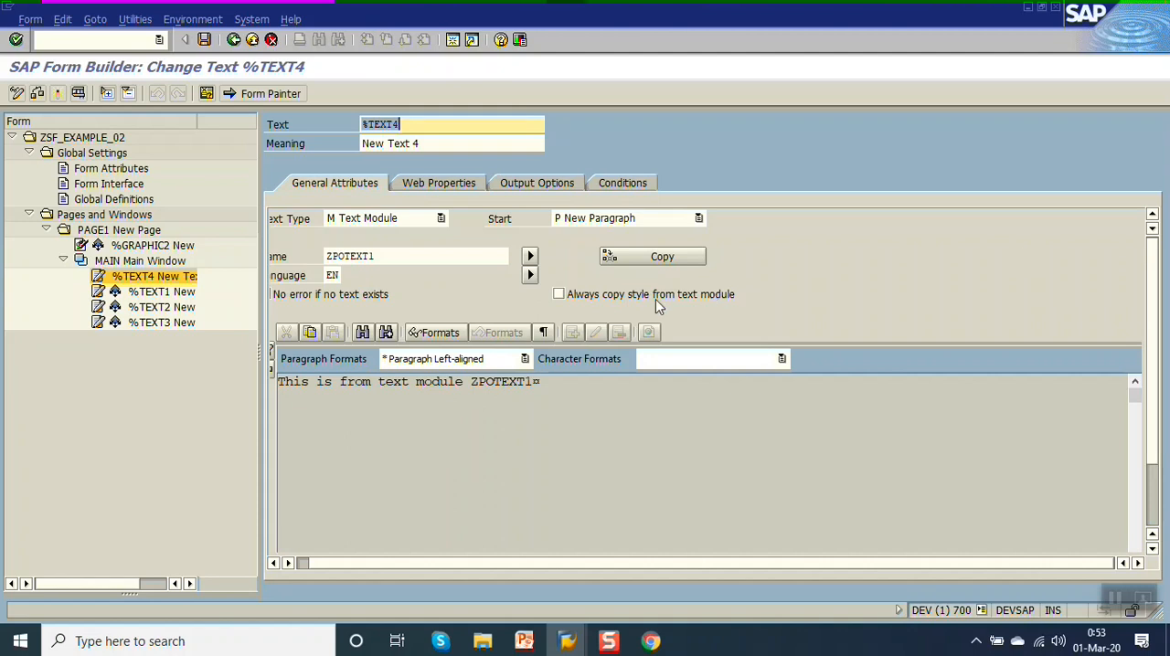
click(465, 260)
key(BackSpace)
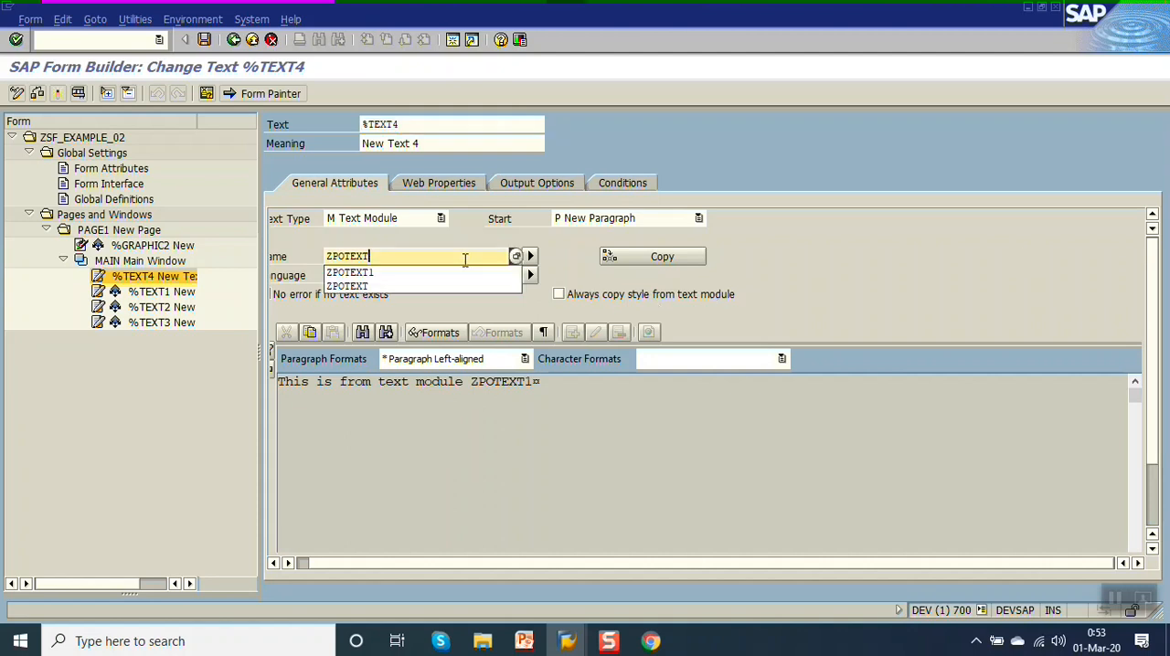
key(Return)
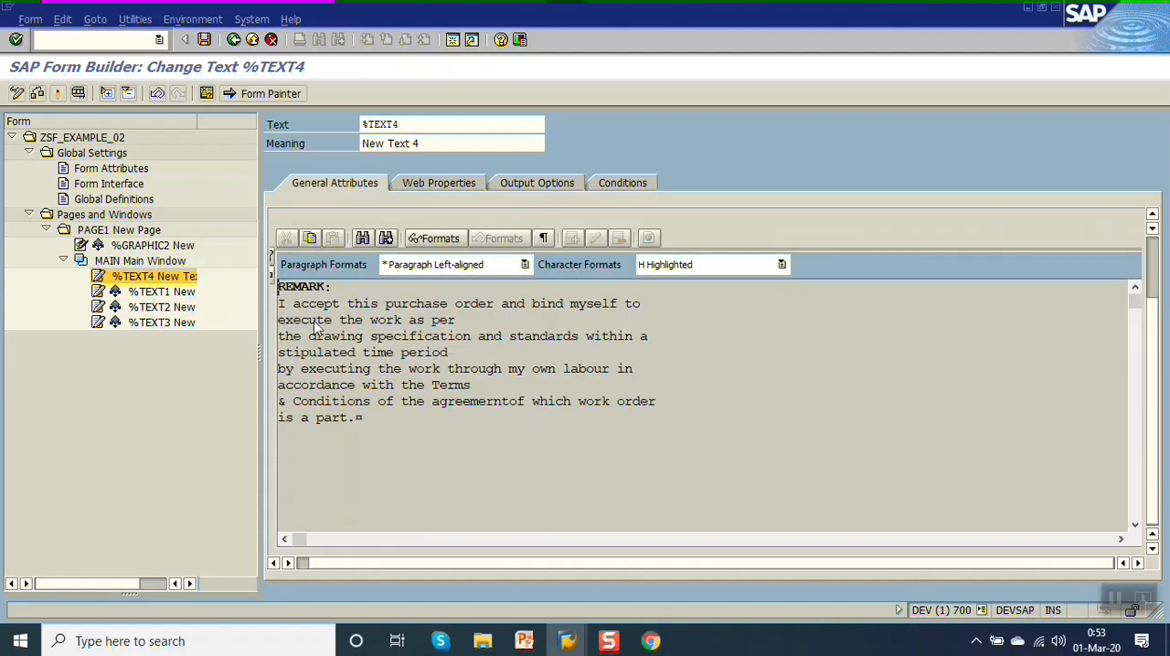
click(60, 94)
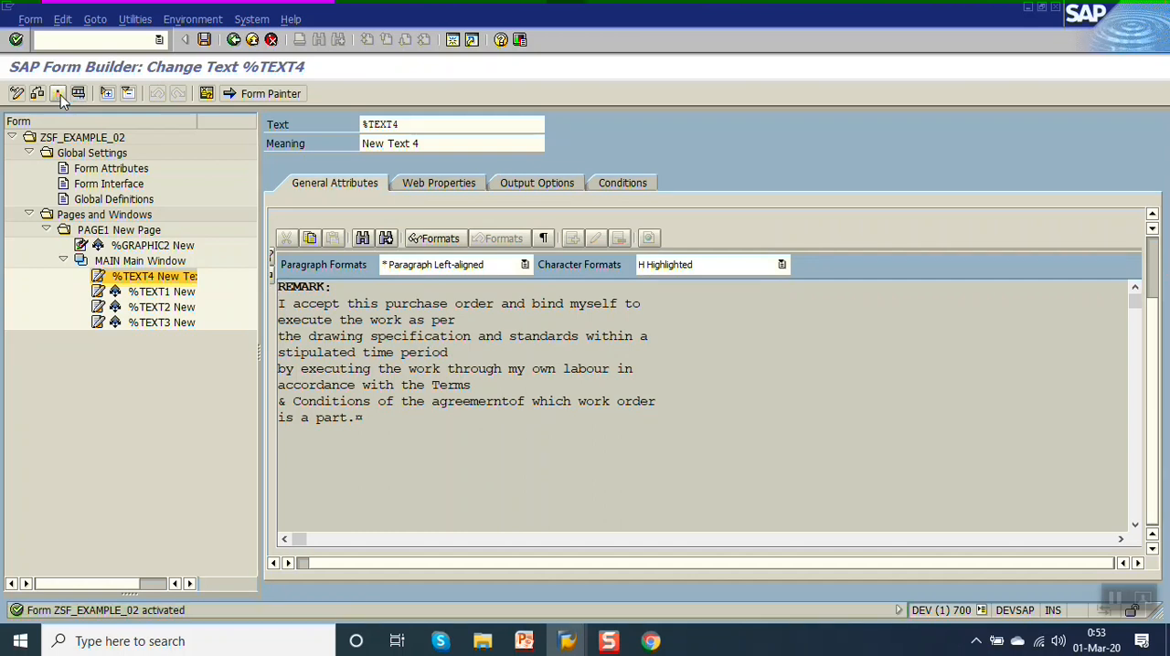
Test the form's function module, examine the print preview of the remark text, and return to the Smart Forms initial screen.
key(F8)
key(F8)
key(F8)
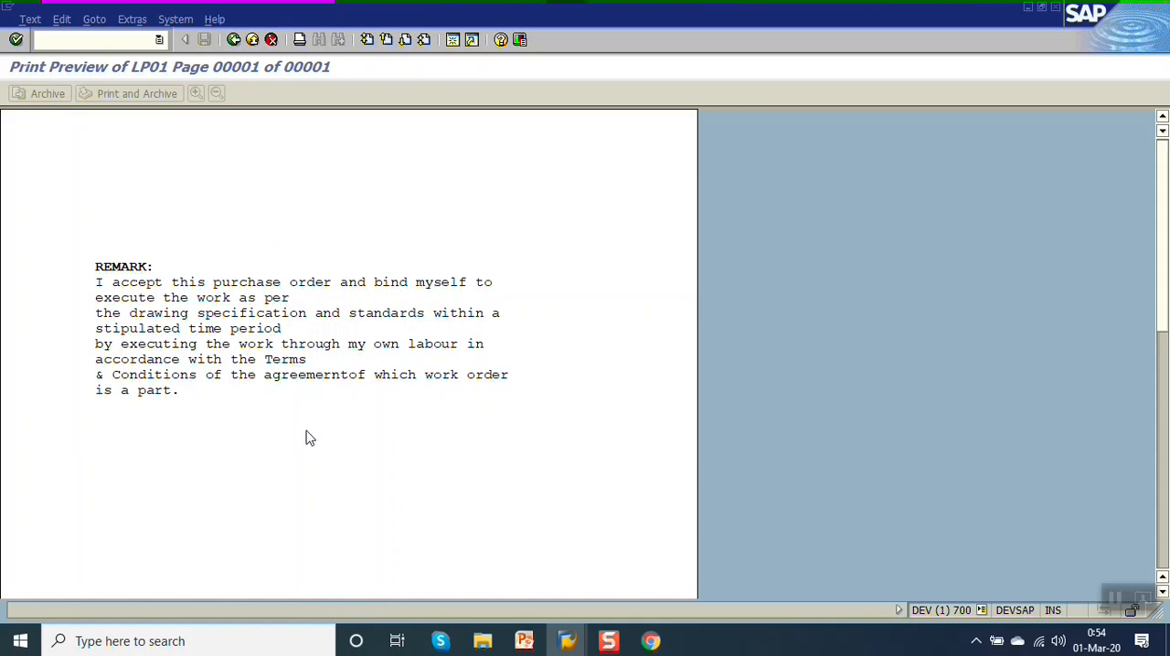
click(234, 40)
click(235, 40)
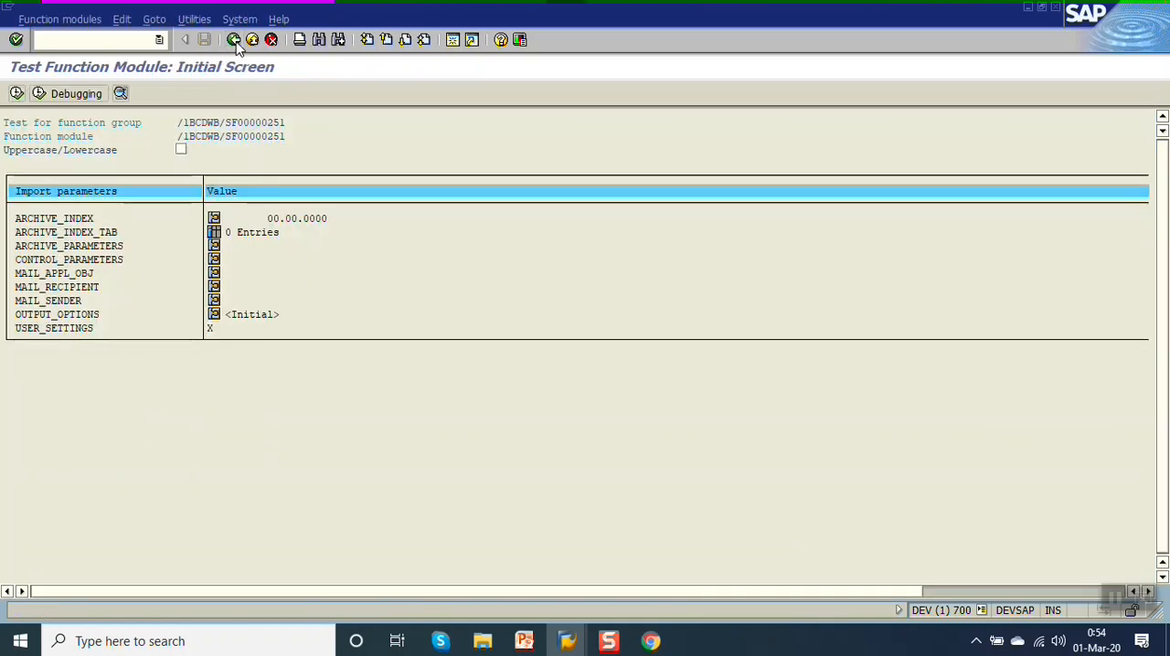
click(235, 40)
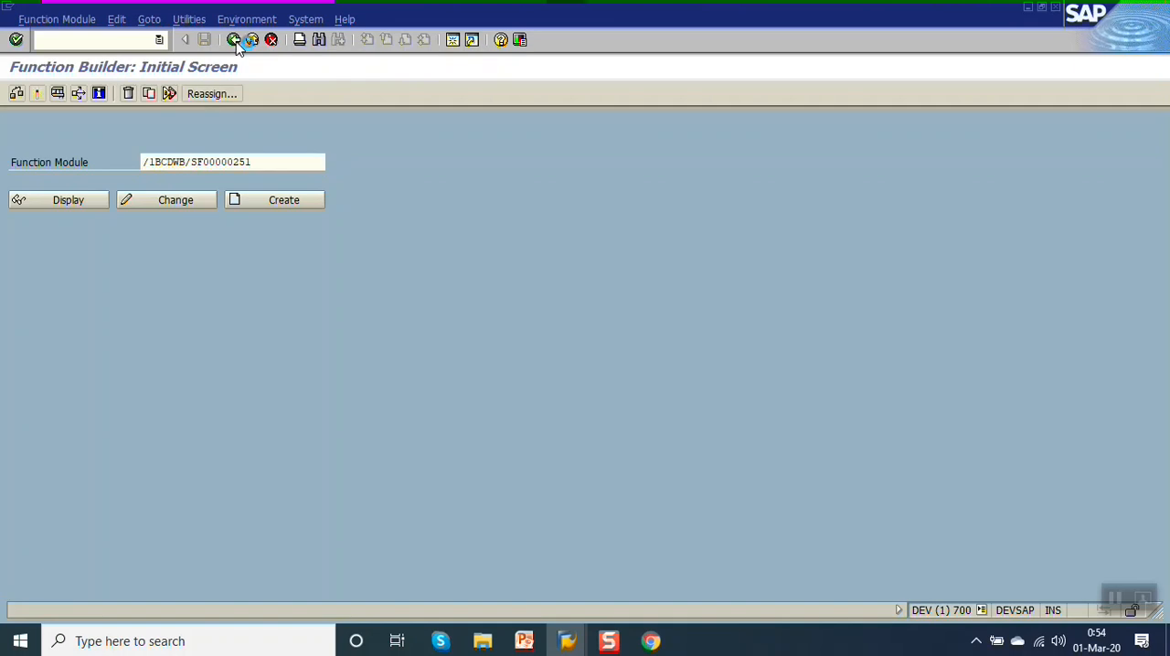
click(235, 40)
click(235, 40)
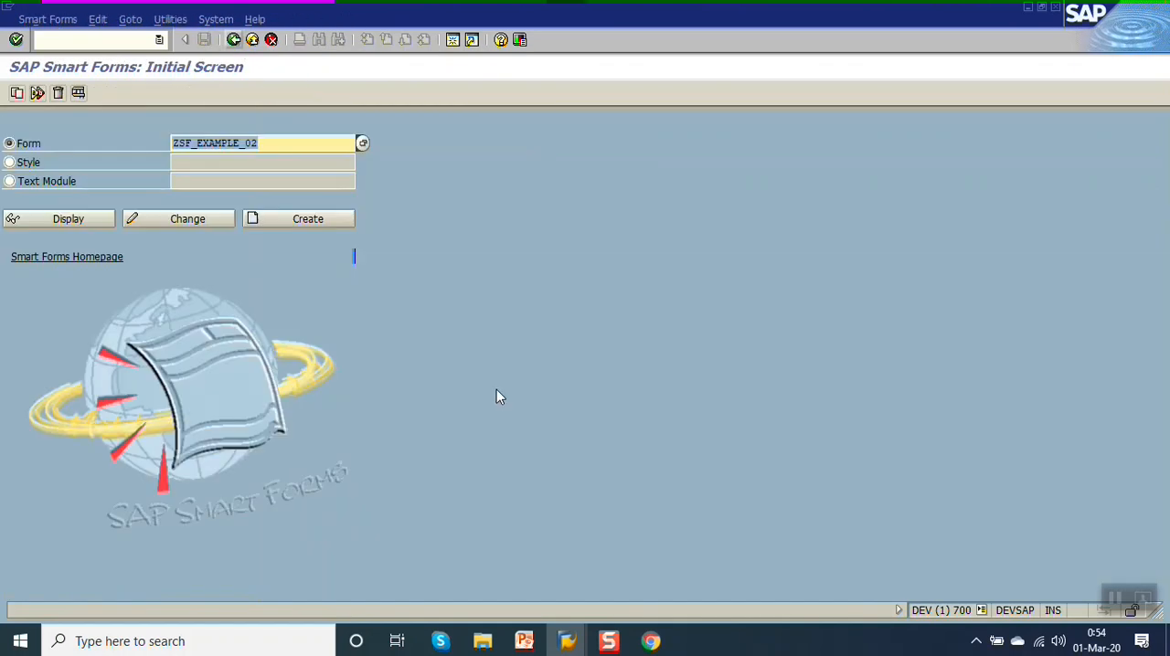
Check the list of text types on the PowerPoint slide, and reopen form ZSF_EXAMPLE_02 in SAP for changing.
click(524, 641)
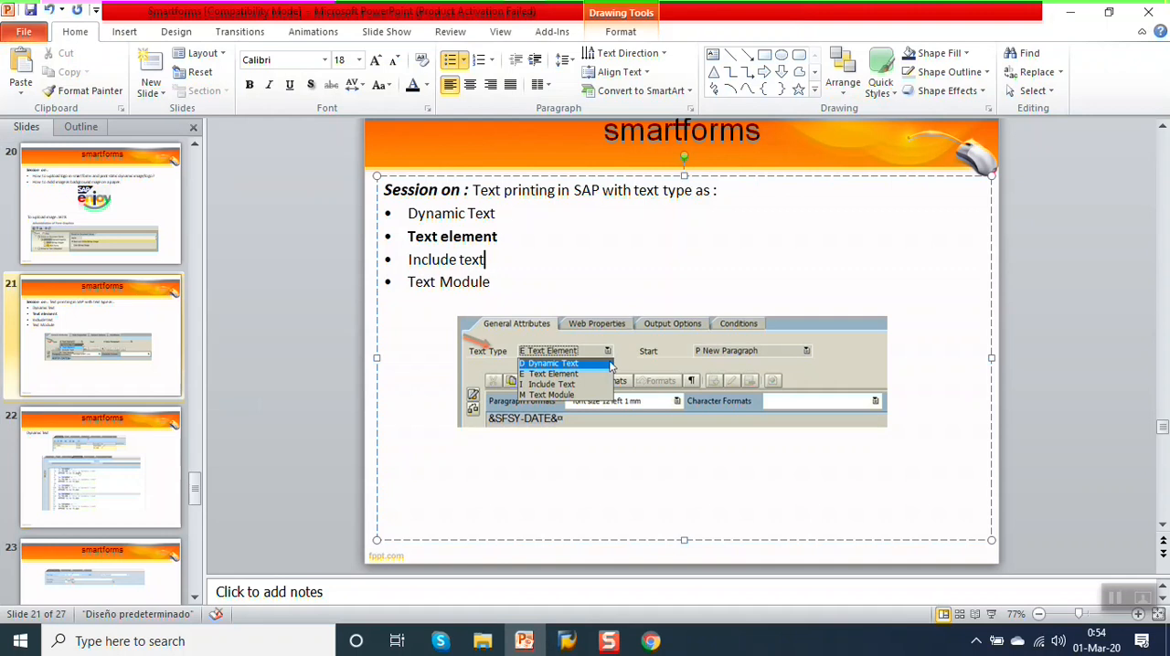
click(1069, 11)
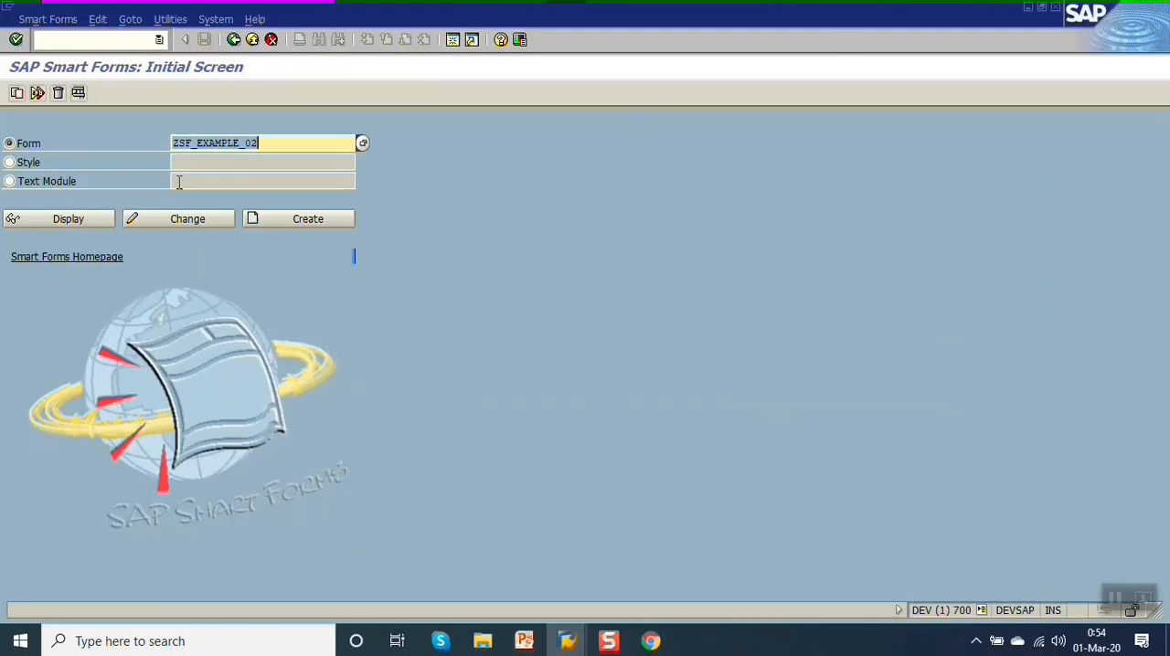
click(188, 218)
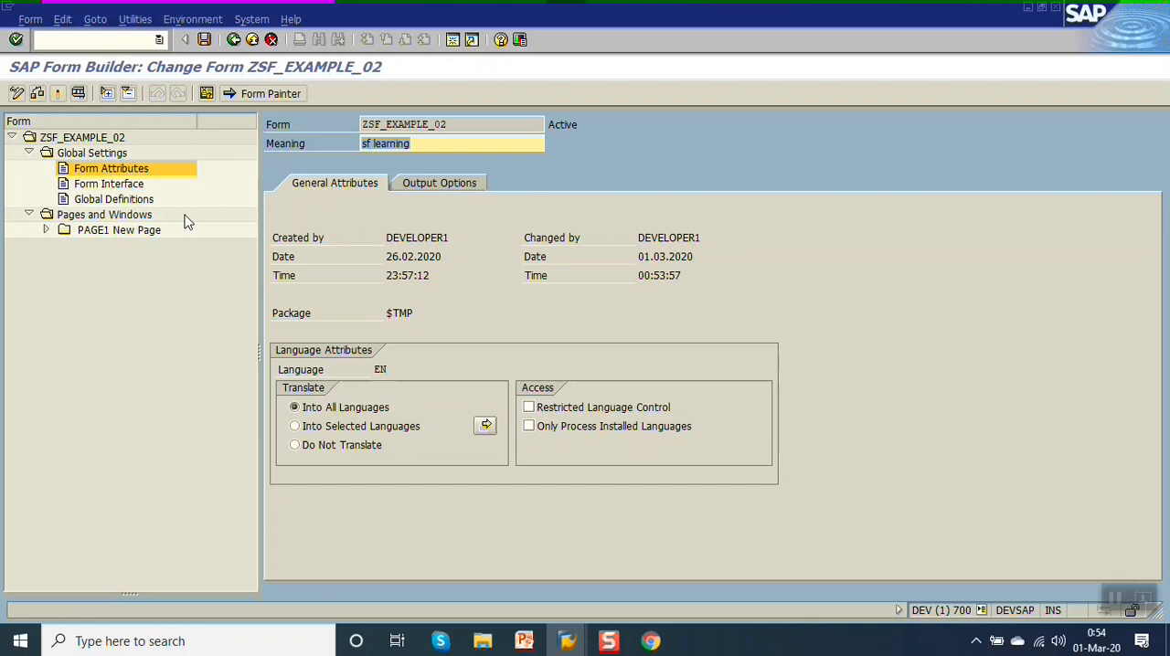
Examine the global data definitions of GT_LINES and GS_LINES, including the components of structure TLINE.
click(125, 203)
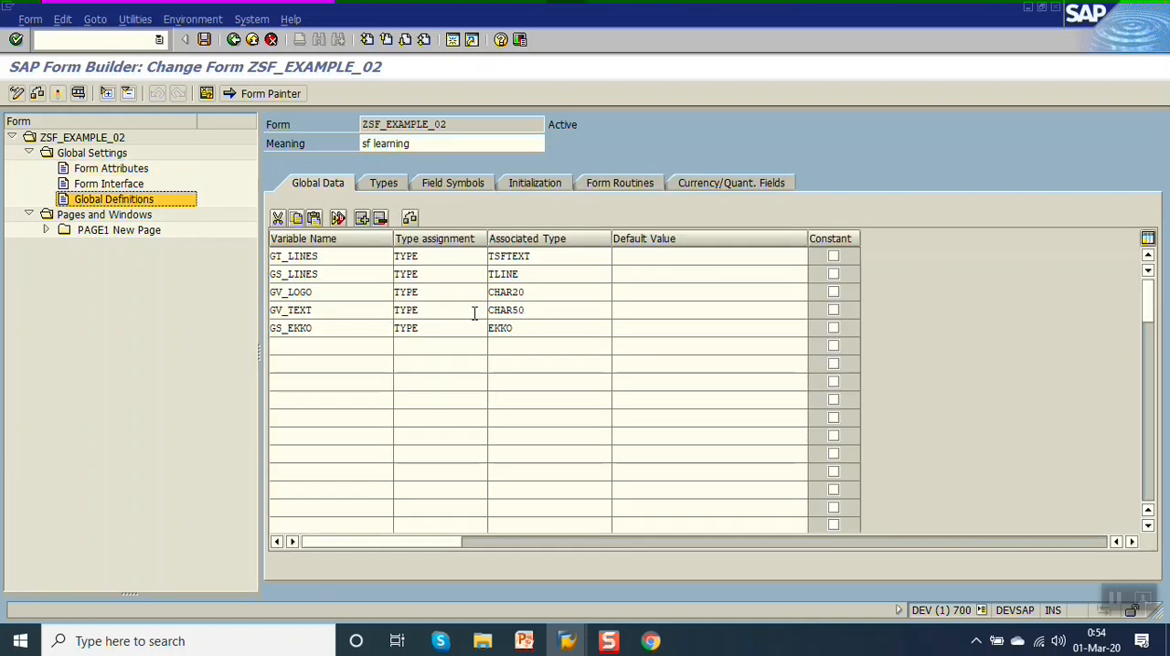
click(564, 256)
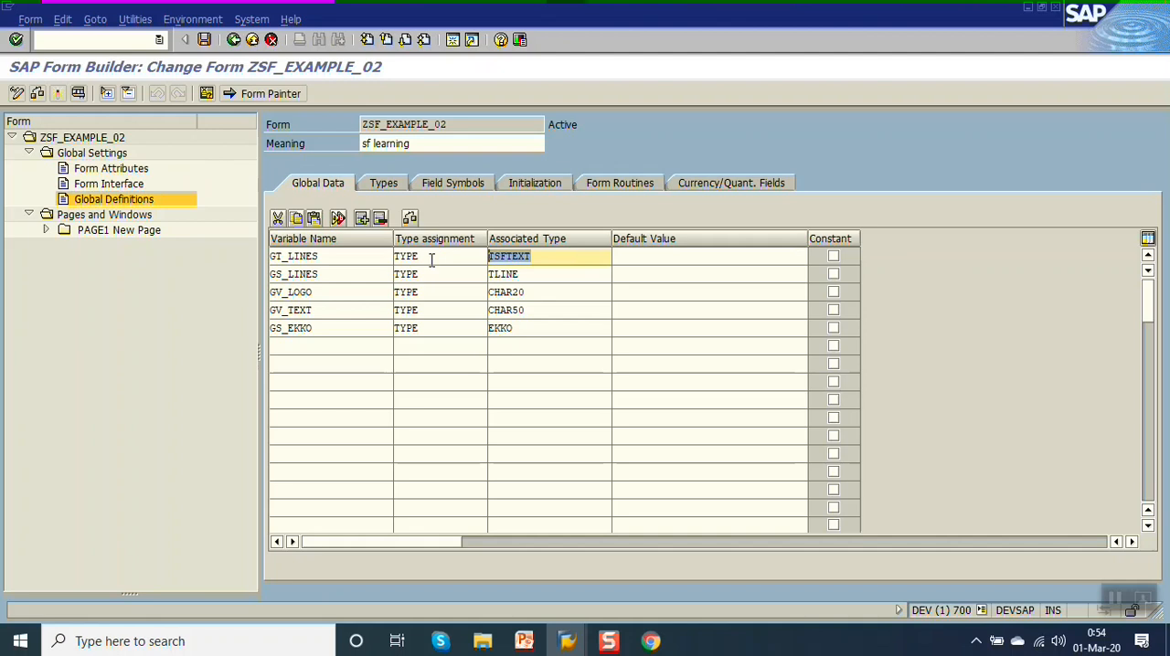
double_click(347, 256)
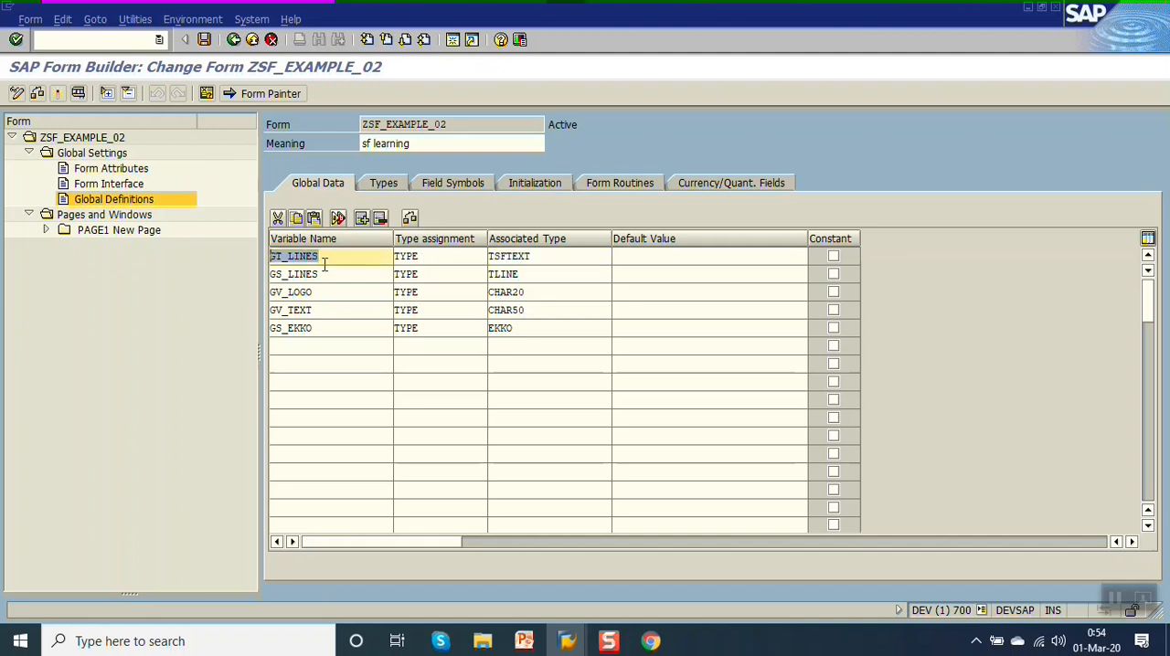
double_click(568, 255)
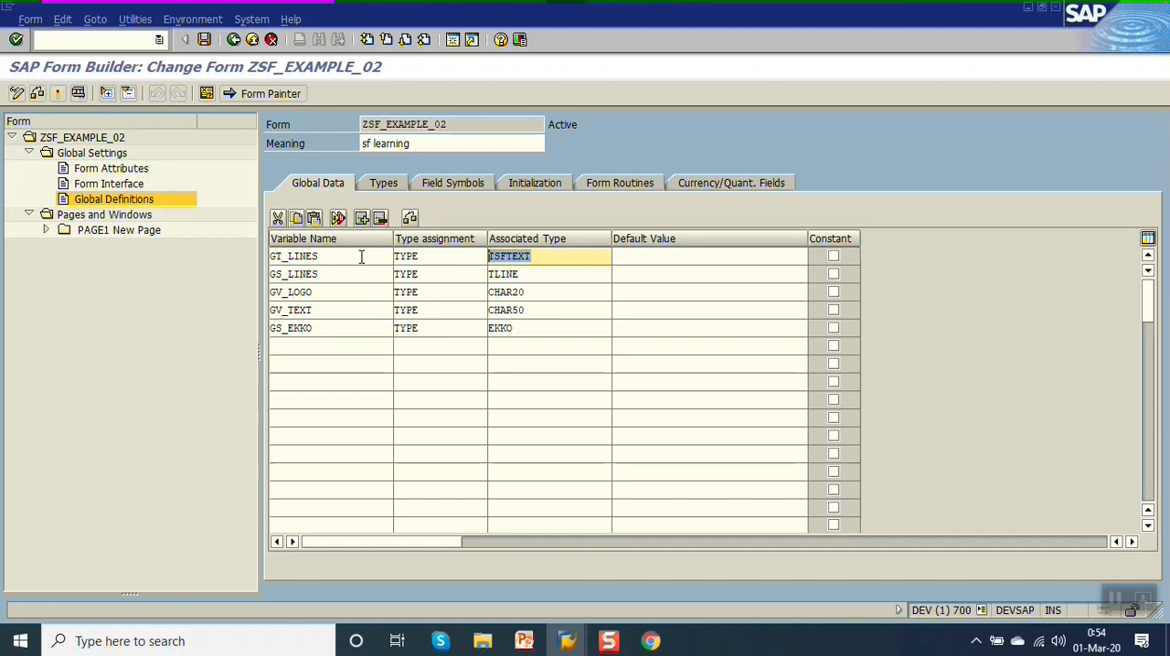
double_click(359, 274)
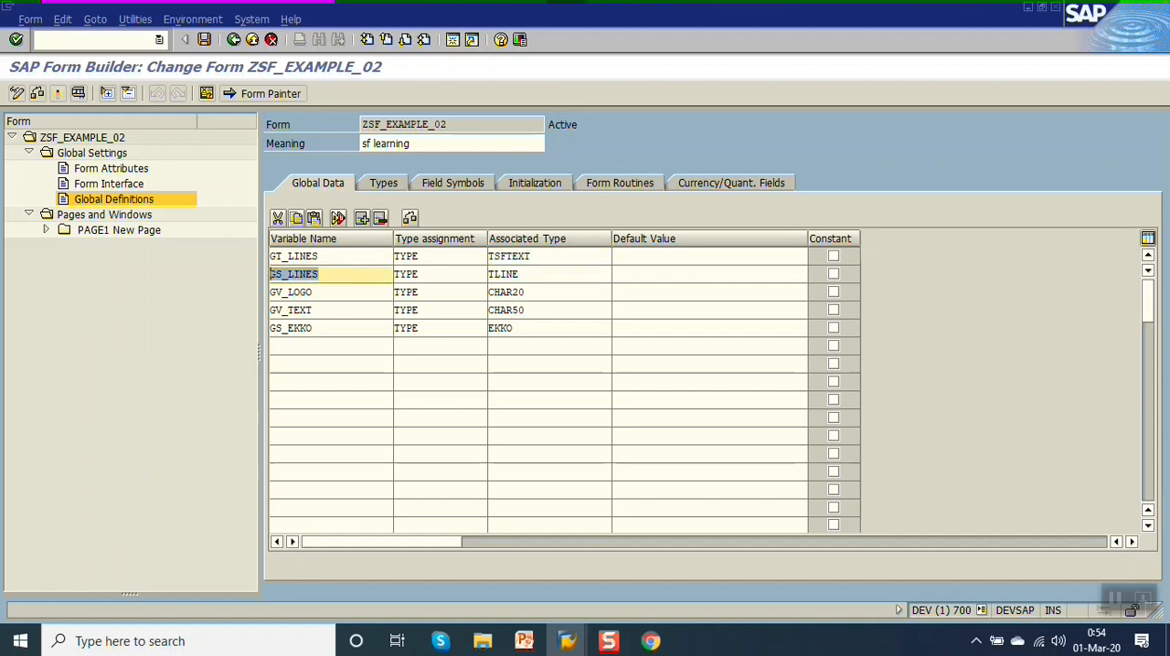
double_click(564, 275)
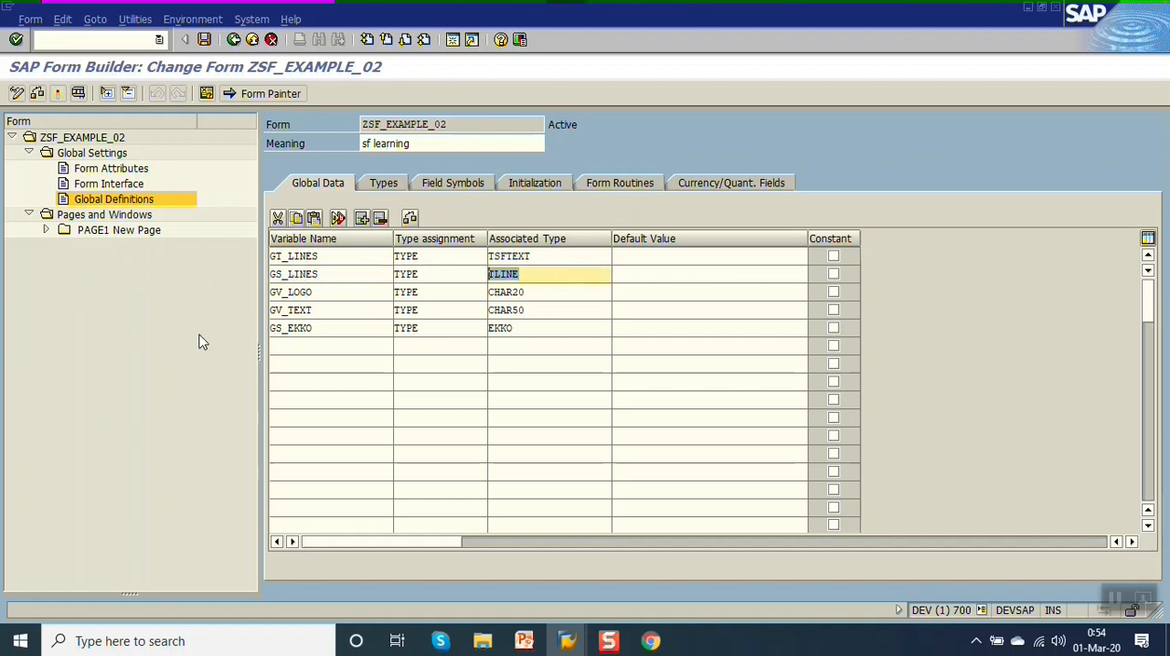
double_click(500, 273)
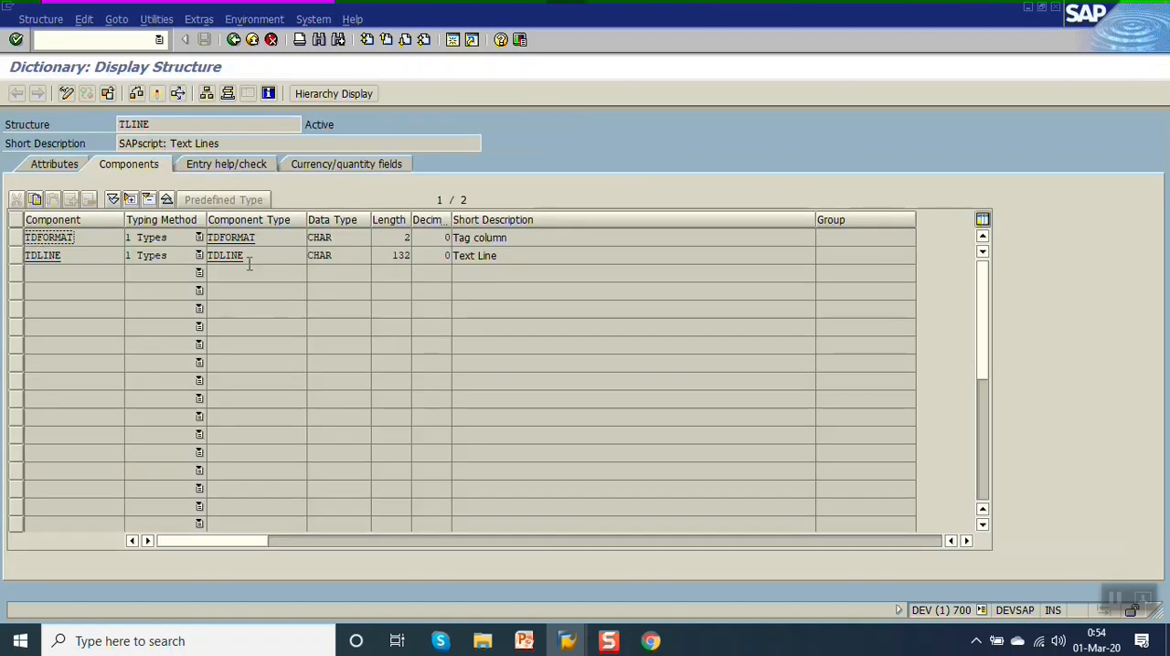
click(233, 40)
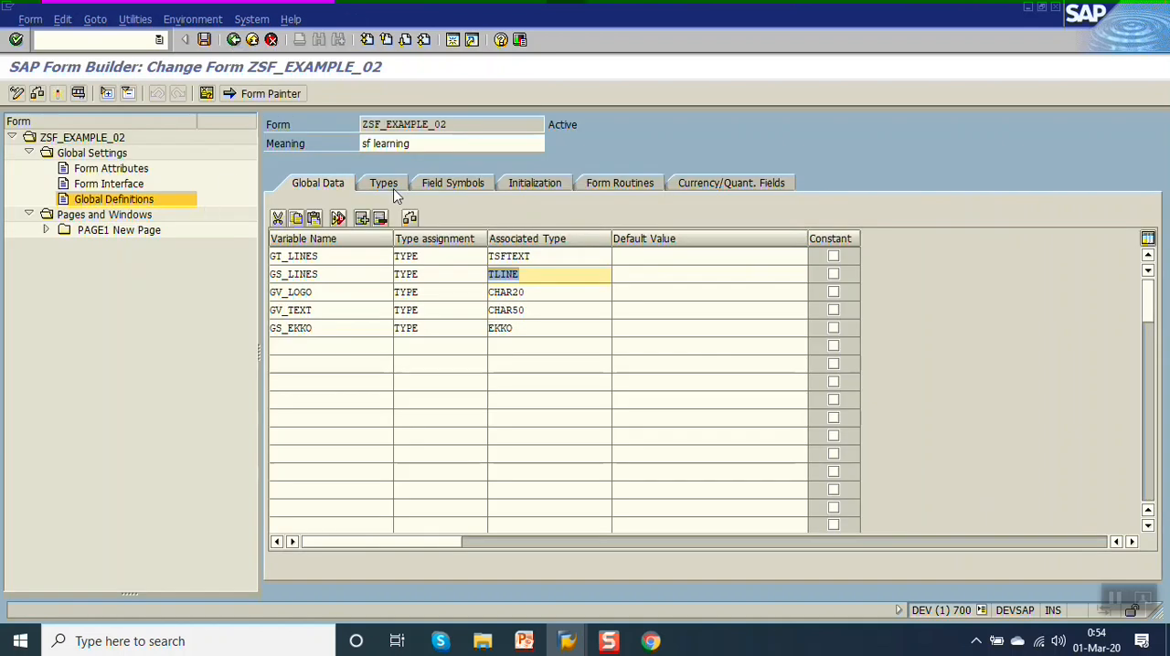
Uncomment the gs_lines assignments and append statements for Line 1 to Line 3 in the initialization code, and save the form.
click(538, 189)
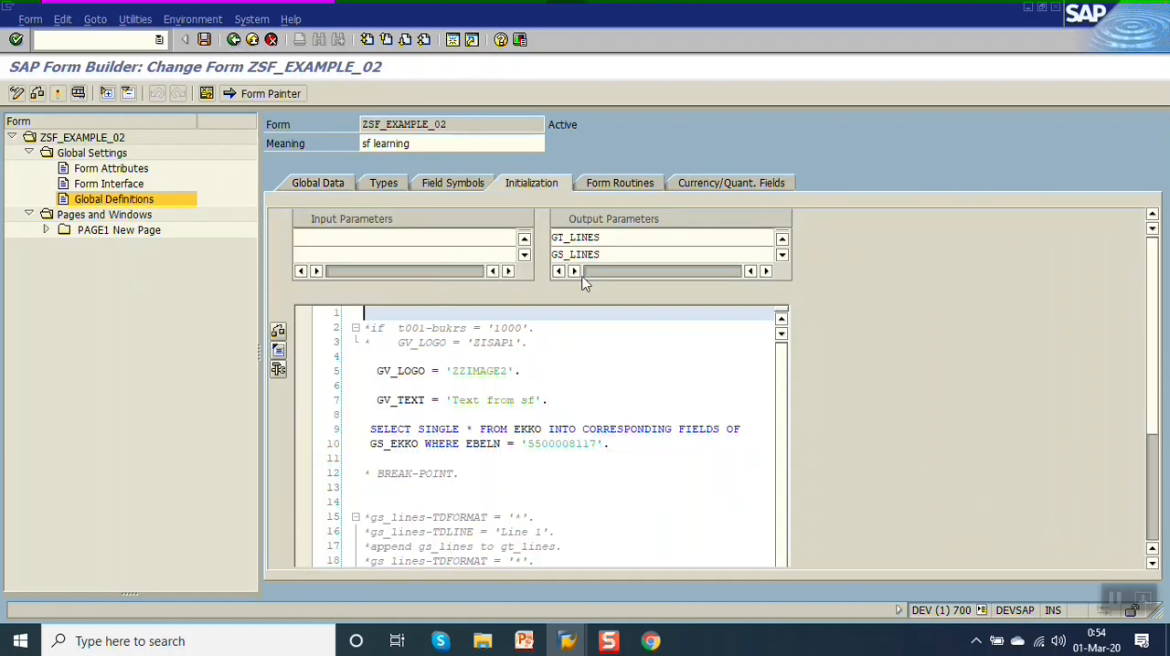
click(661, 237)
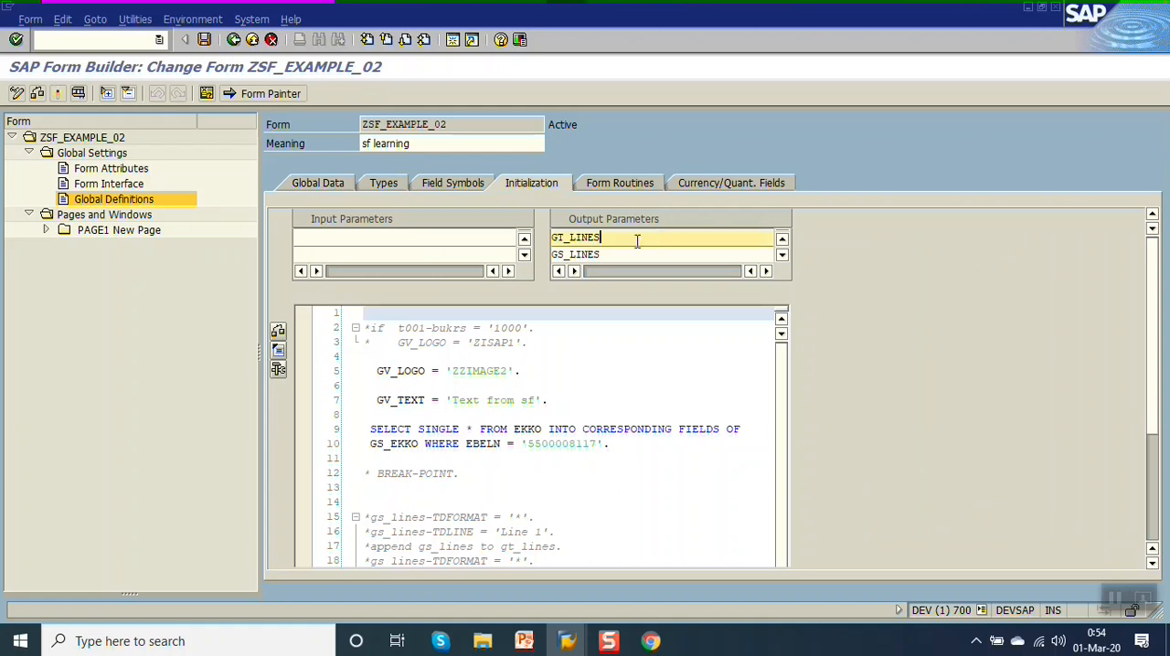
key(Down)
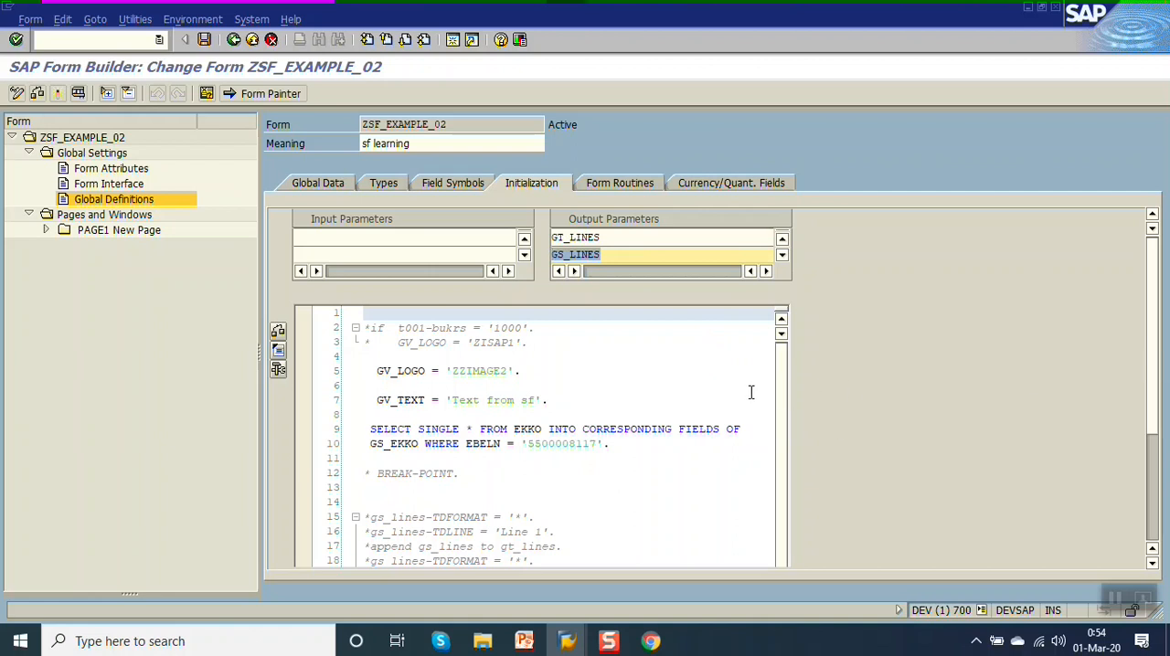
scroll(781, 425, down, 2)
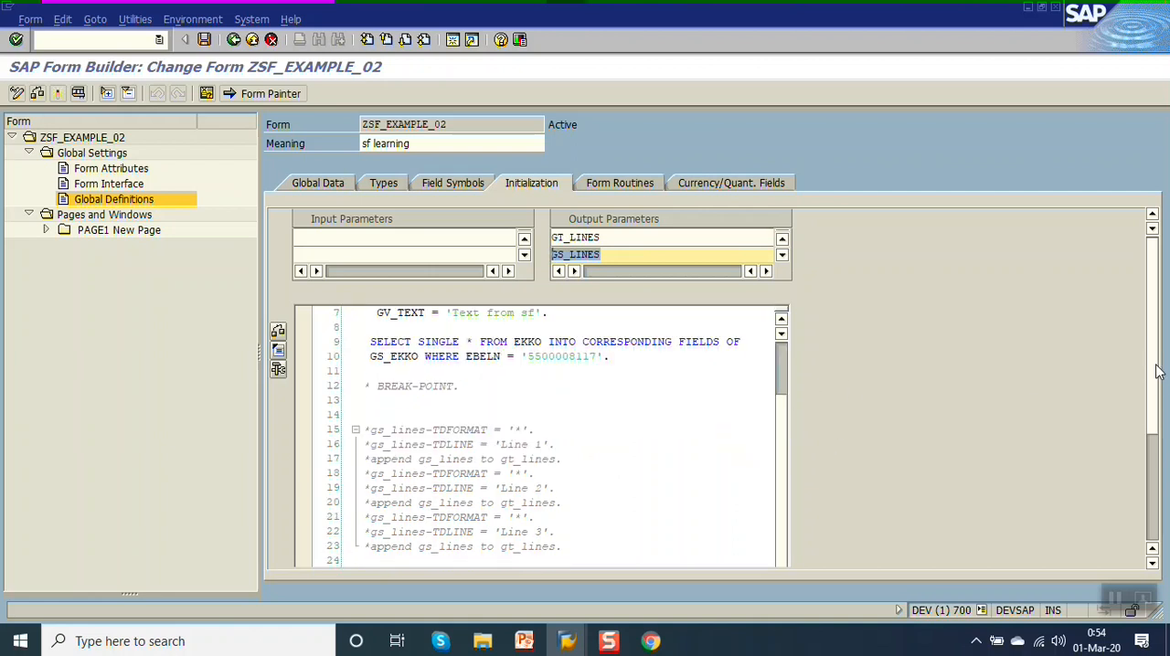
scroll(1158, 384, down, 2)
scroll(1163, 414, down, 1)
drag(580, 455, 316, 339)
key(ctrl+greater)
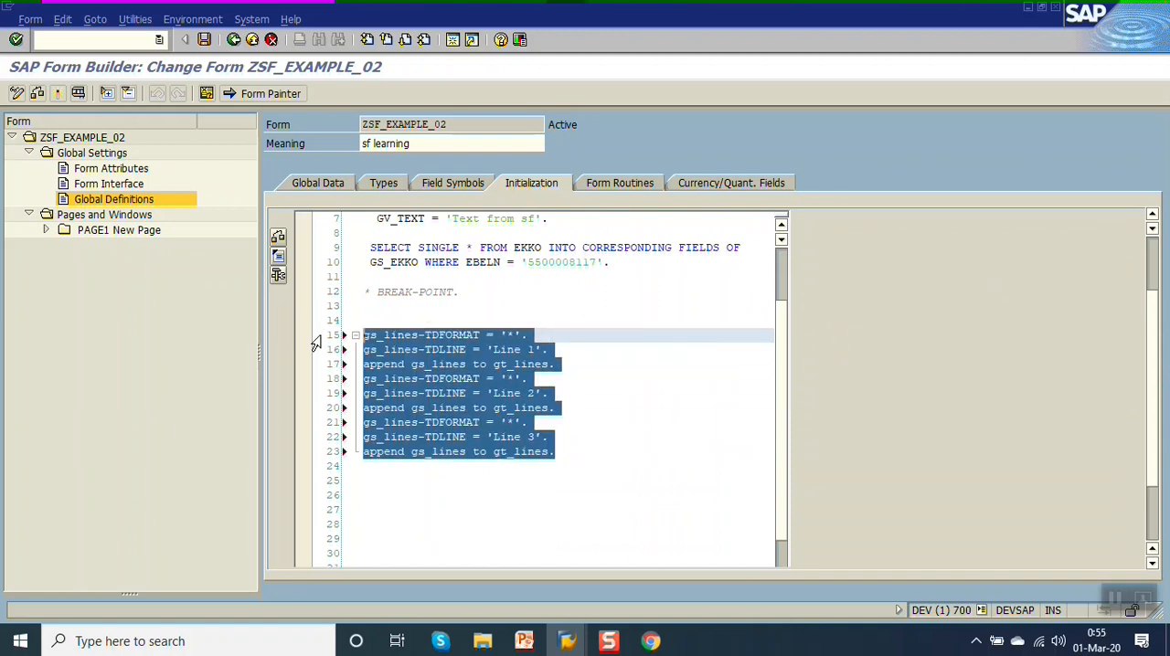
click(572, 335)
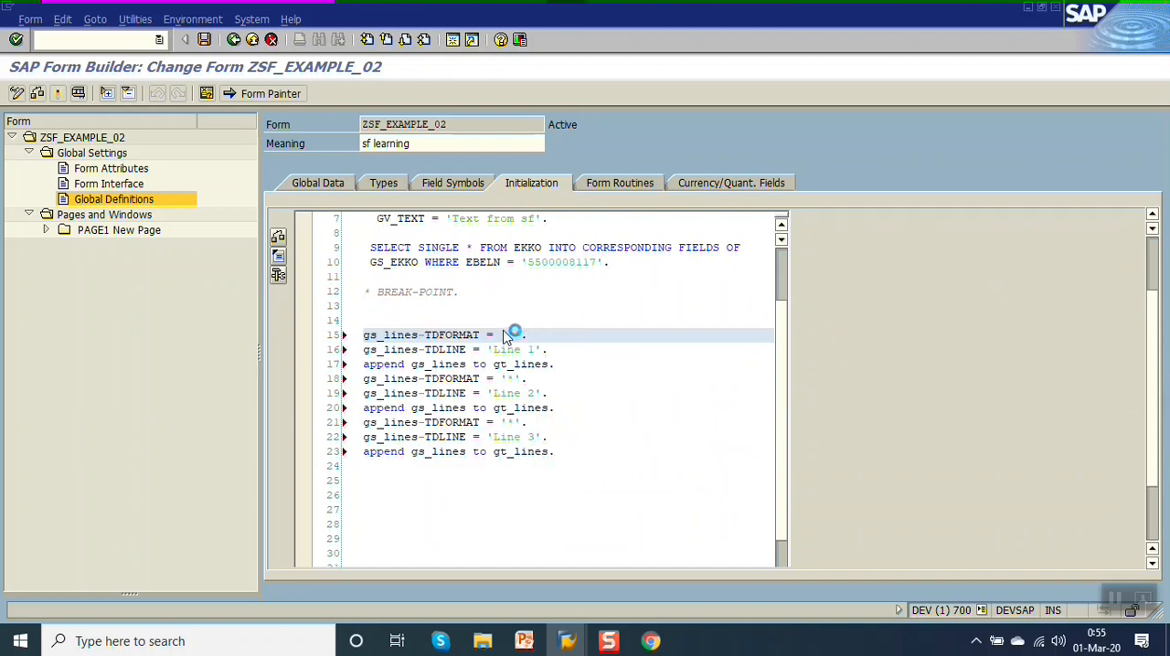
key(ctrl+F3)
Review the TDLINE values Line 1, Line 2 and Line 3 in the initialization code.
drag(494, 351, 539, 351)
click(572, 363)
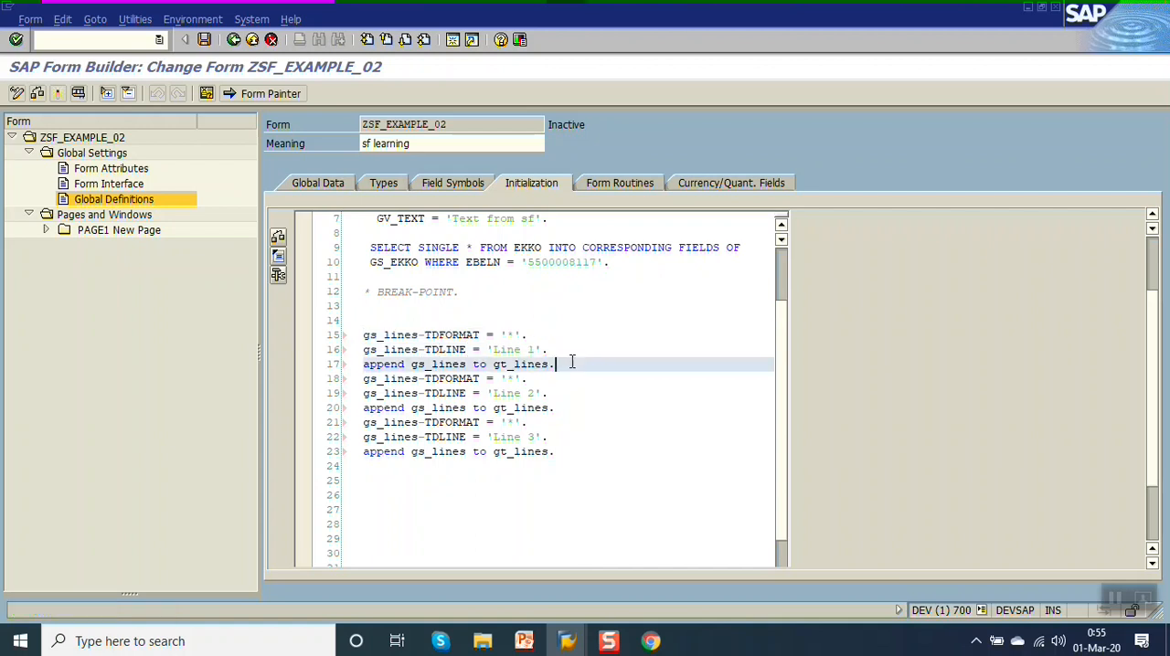
drag(490, 393, 554, 392)
drag(494, 439, 554, 438)
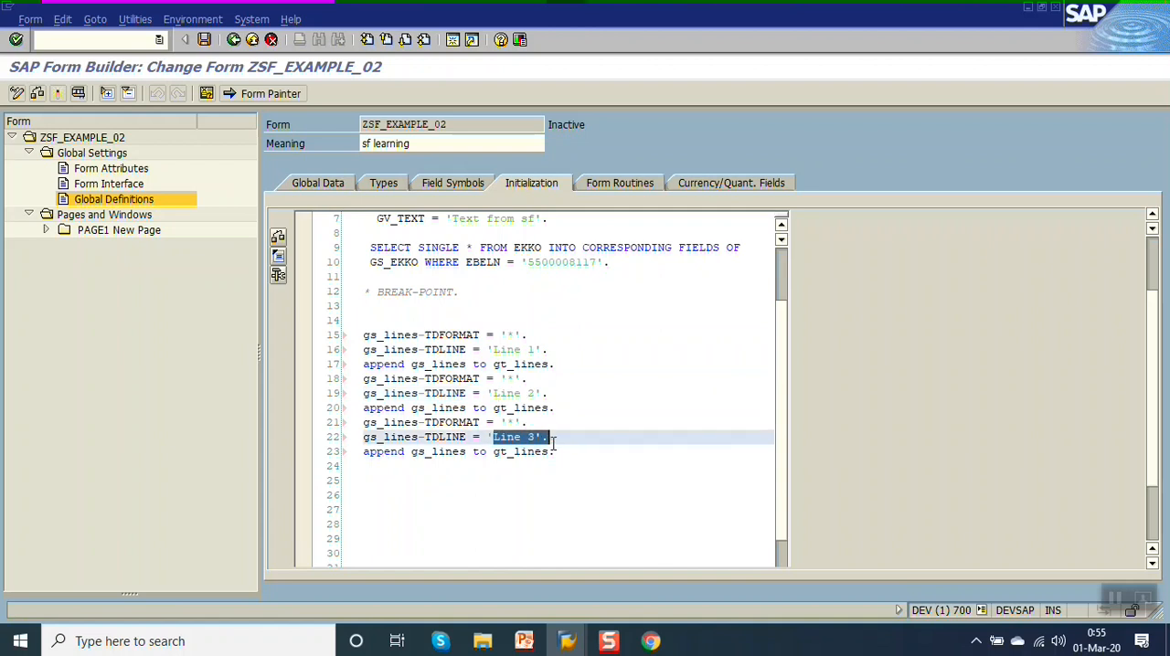
click(562, 441)
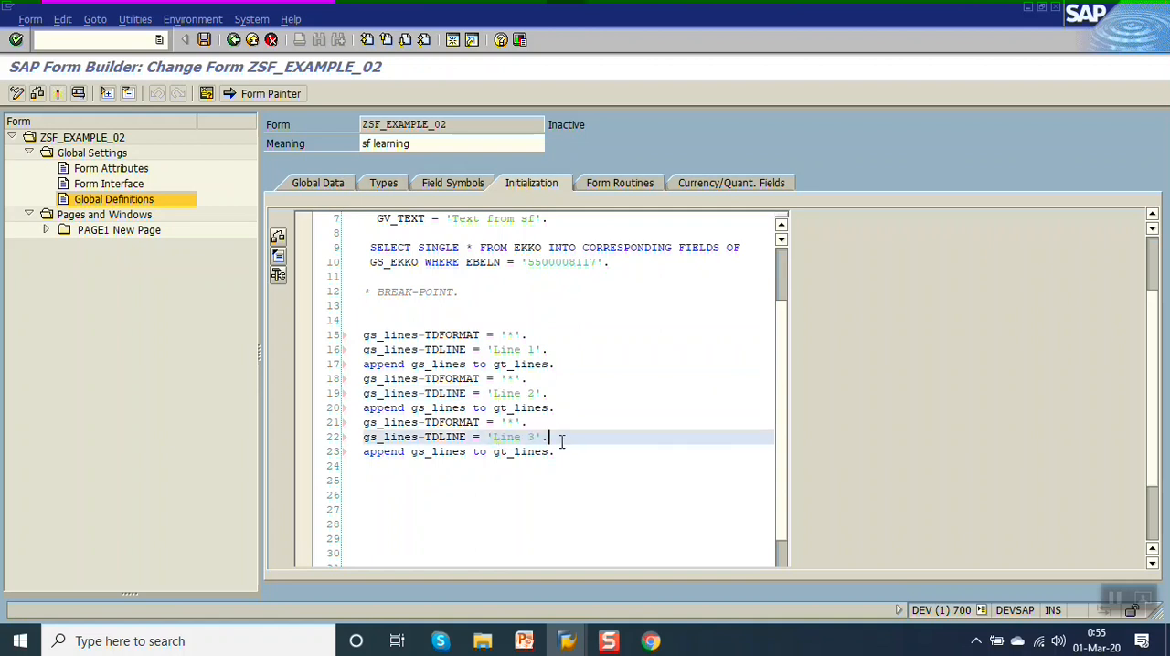
Recheck the associated types of GT_LINES and GS_LINES in the global data.
click(302, 186)
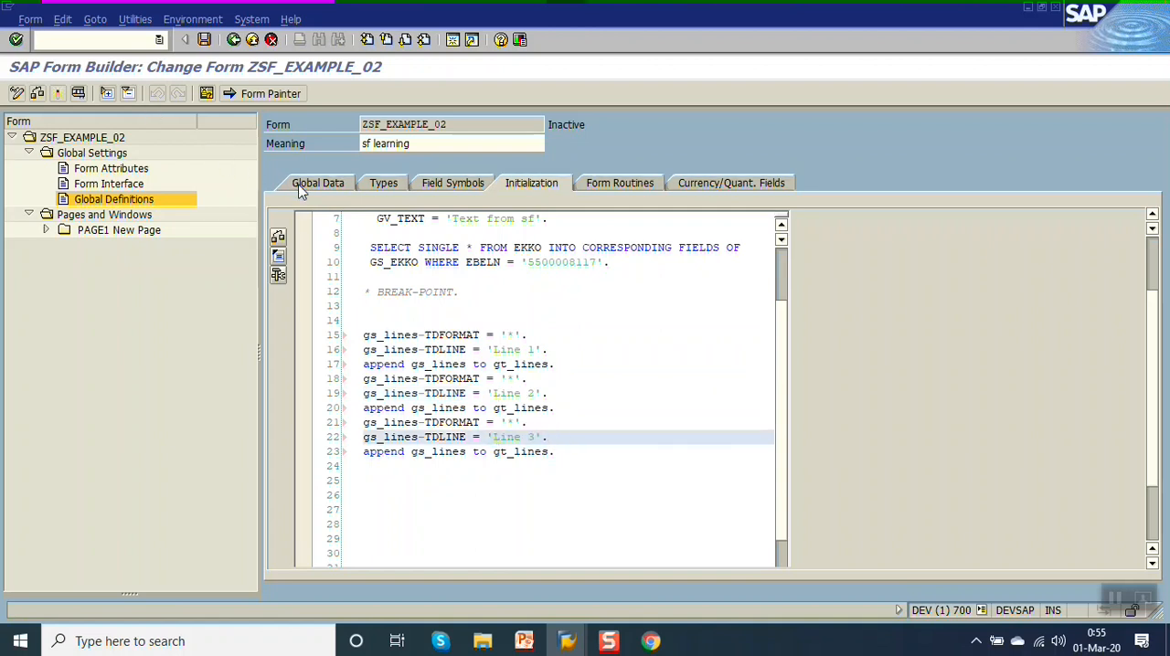
click(340, 259)
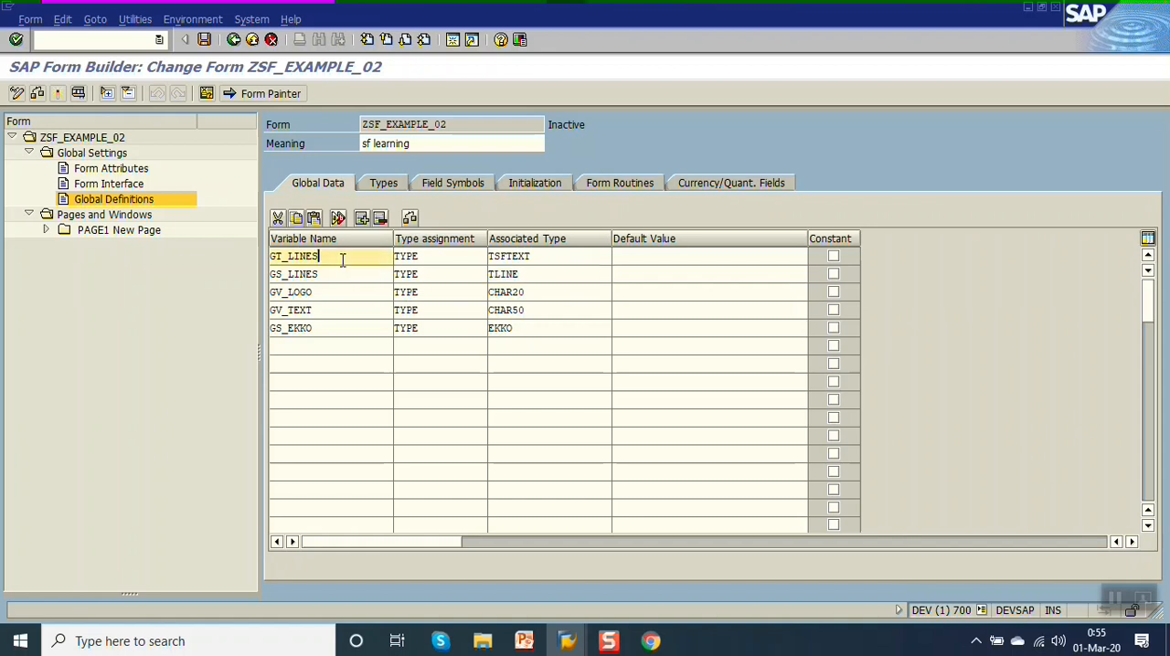
click(554, 257)
click(534, 273)
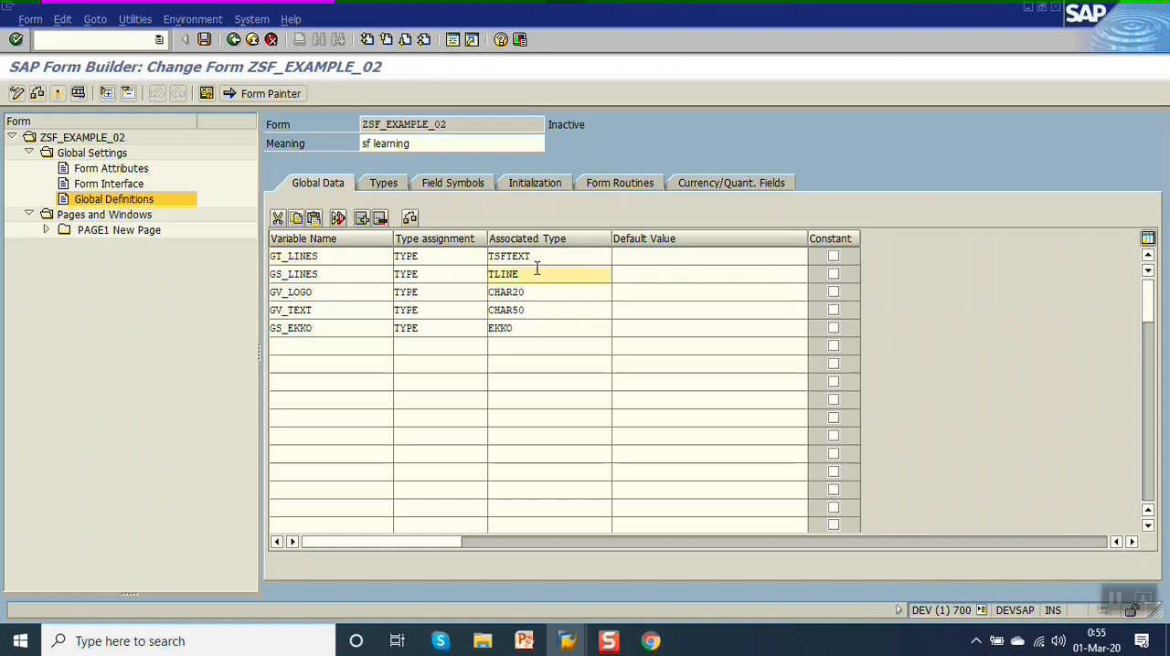
Review output parameters GT_LINES and GS_LINES and the initialization code that fills and appends the three lines.
click(535, 183)
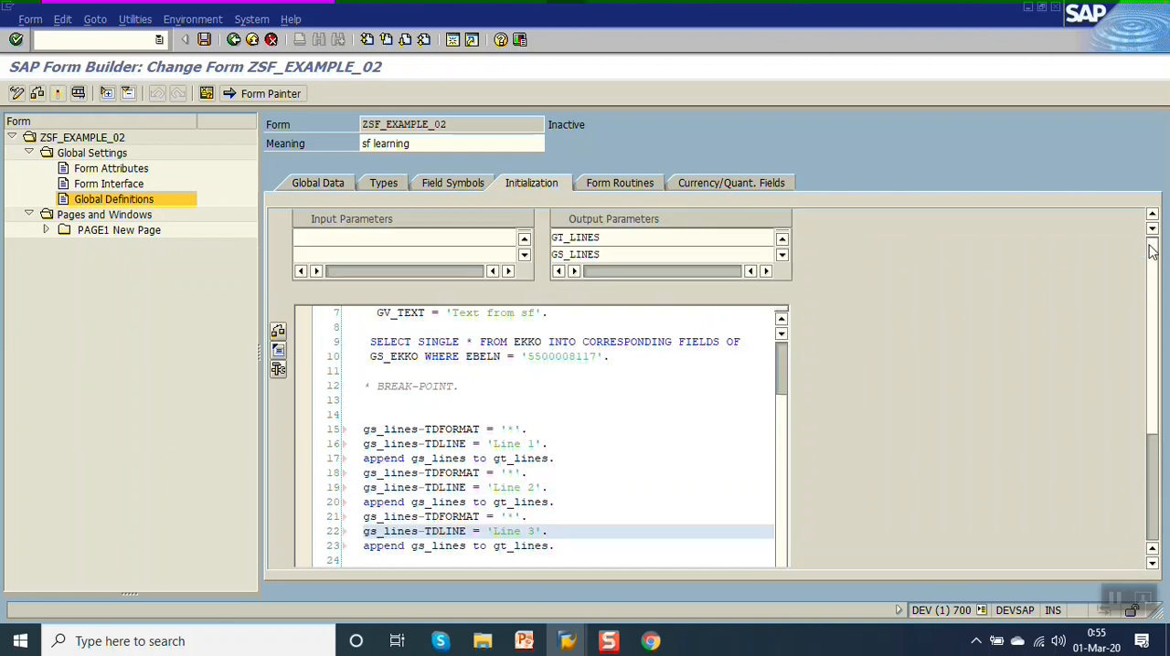
click(618, 238)
click(617, 254)
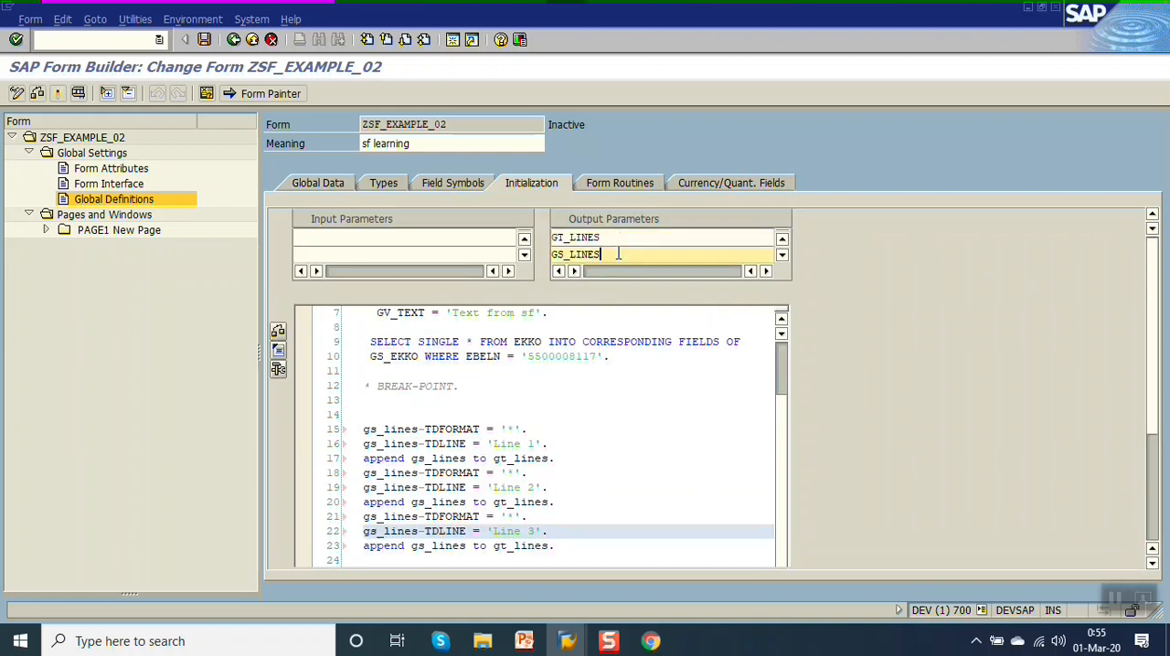
scroll(1158, 340, down, 4)
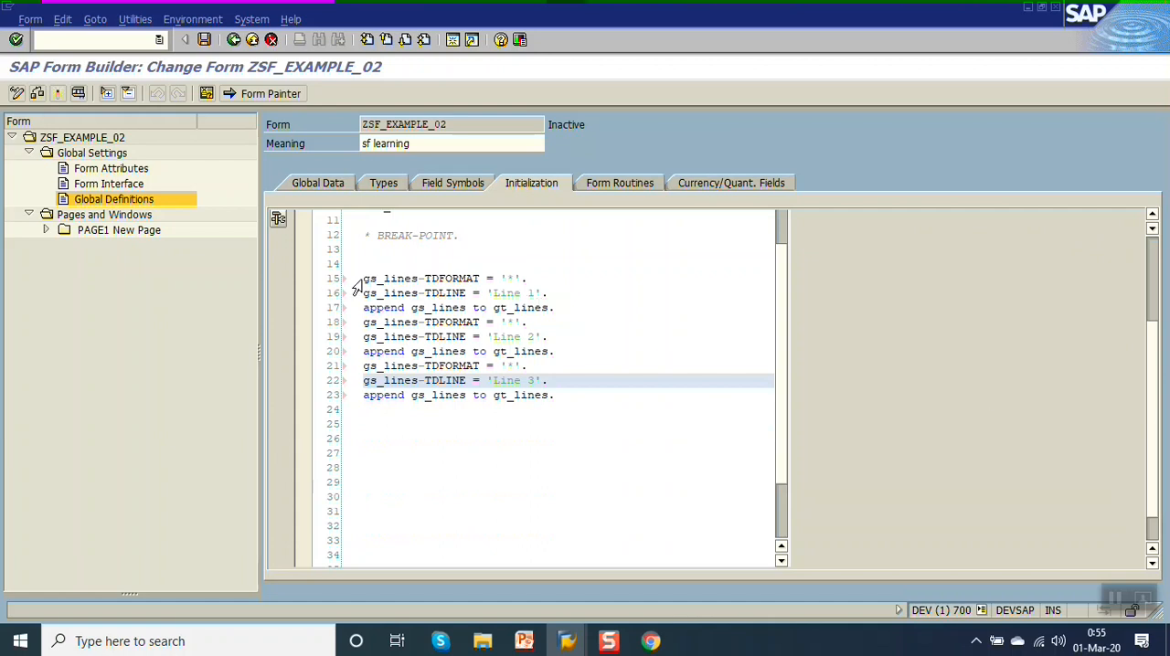
drag(364, 279, 559, 391)
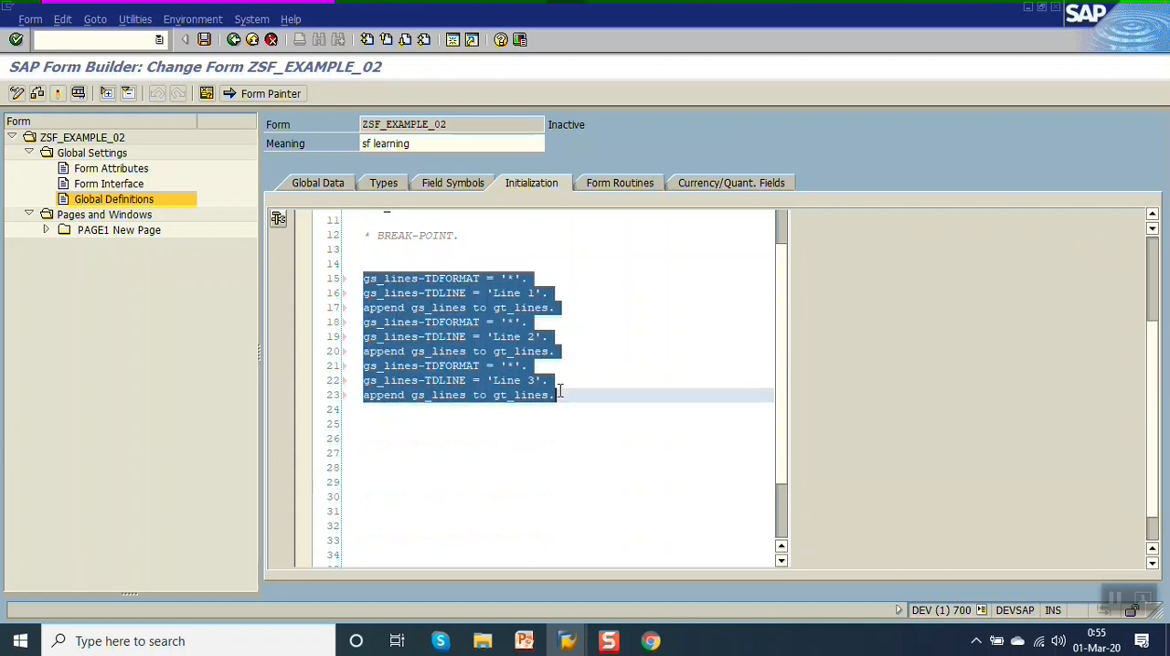
Save the form and open text node %TEXT4 under the main window of PAGE1.
click(593, 394)
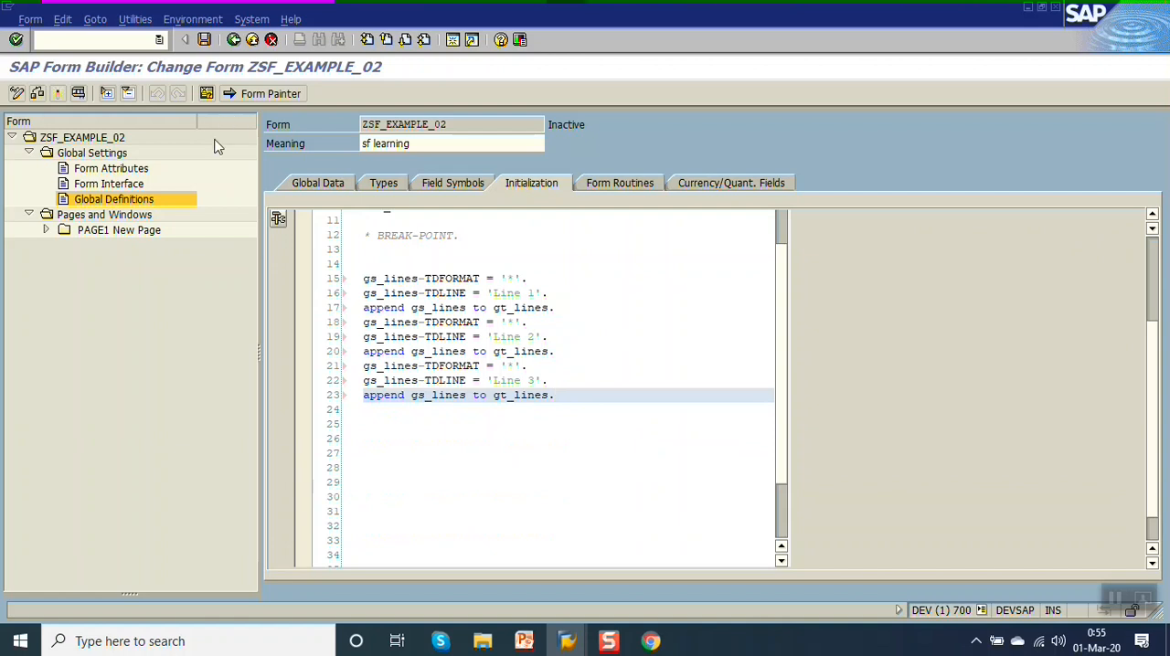
click(207, 41)
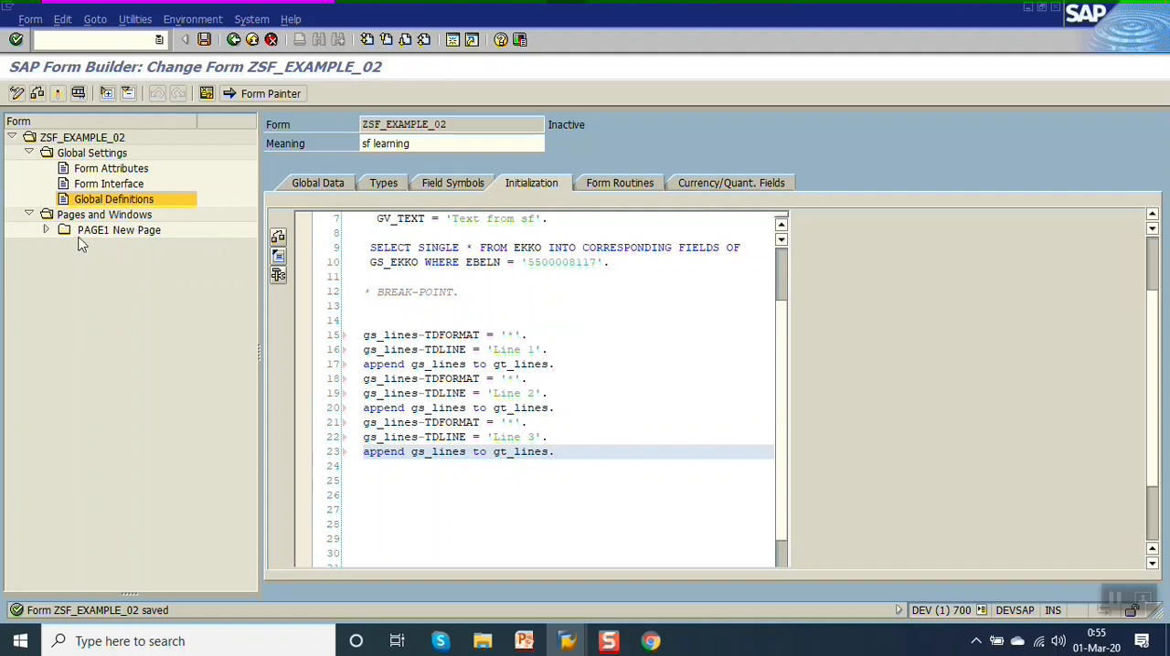
click(45, 230)
click(62, 260)
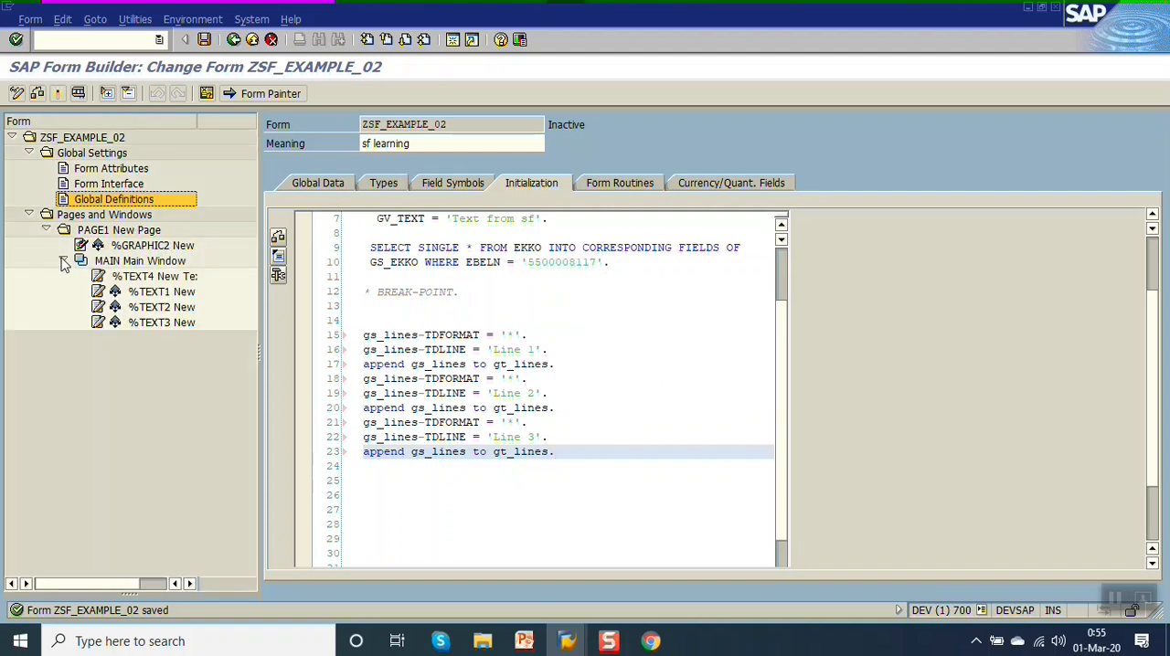
click(120, 277)
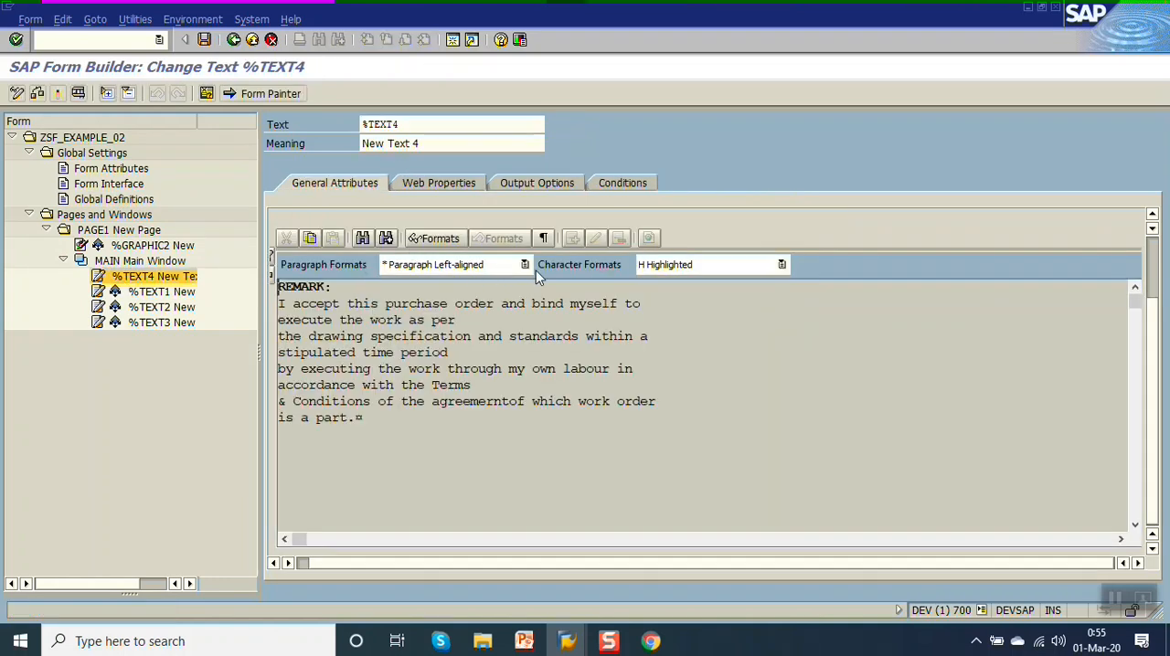
Change the text type of %TEXT4 to Dynamic Text, confirm the change, and set its field name to &GT_LINES&.
click(1153, 261)
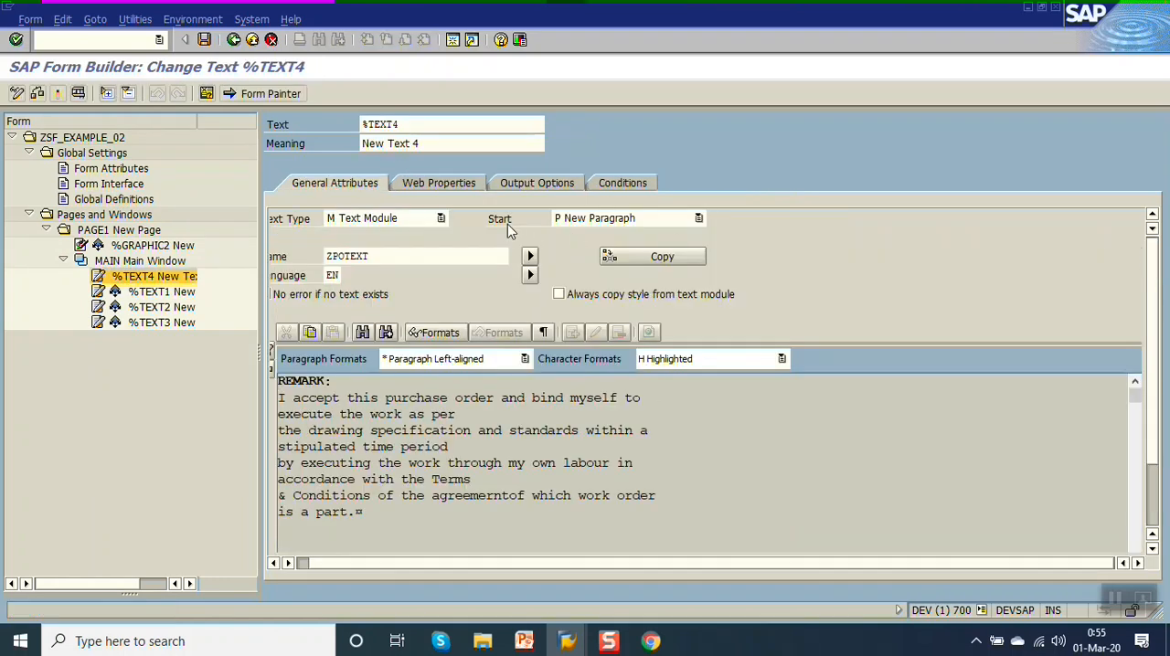
click(441, 220)
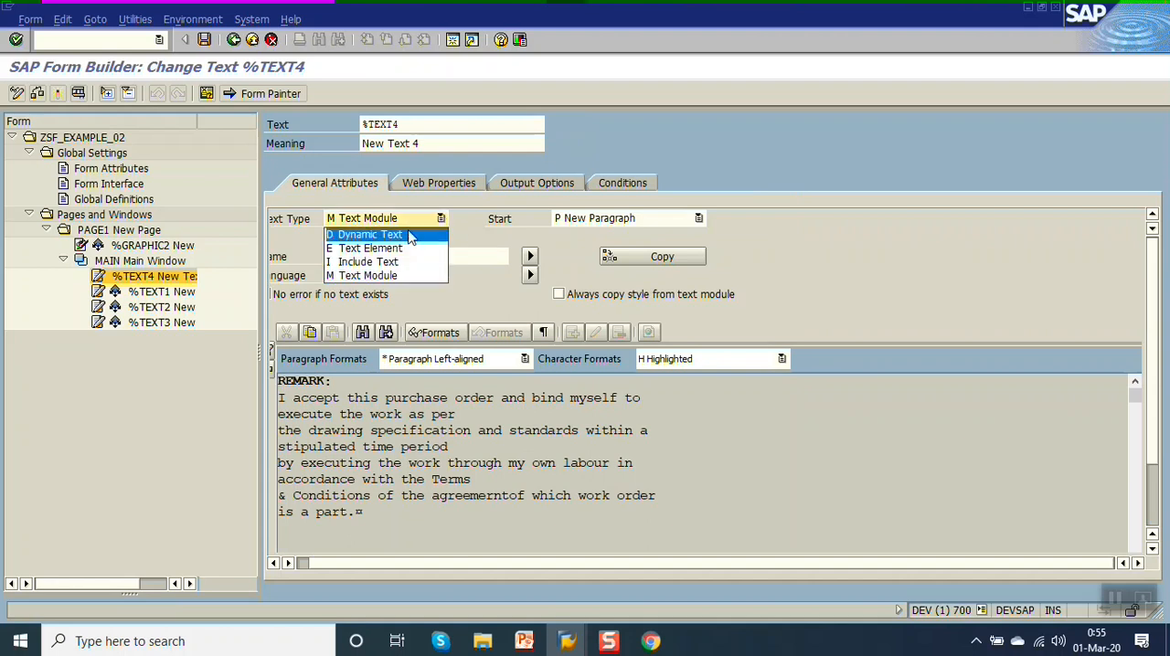
click(409, 235)
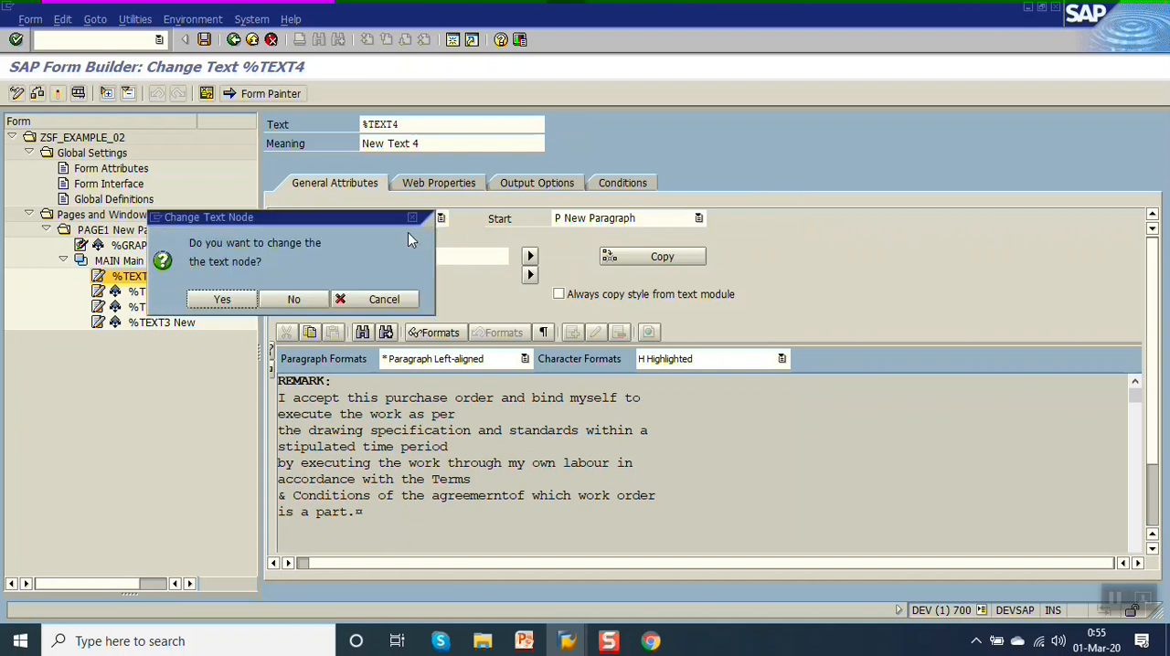
click(241, 305)
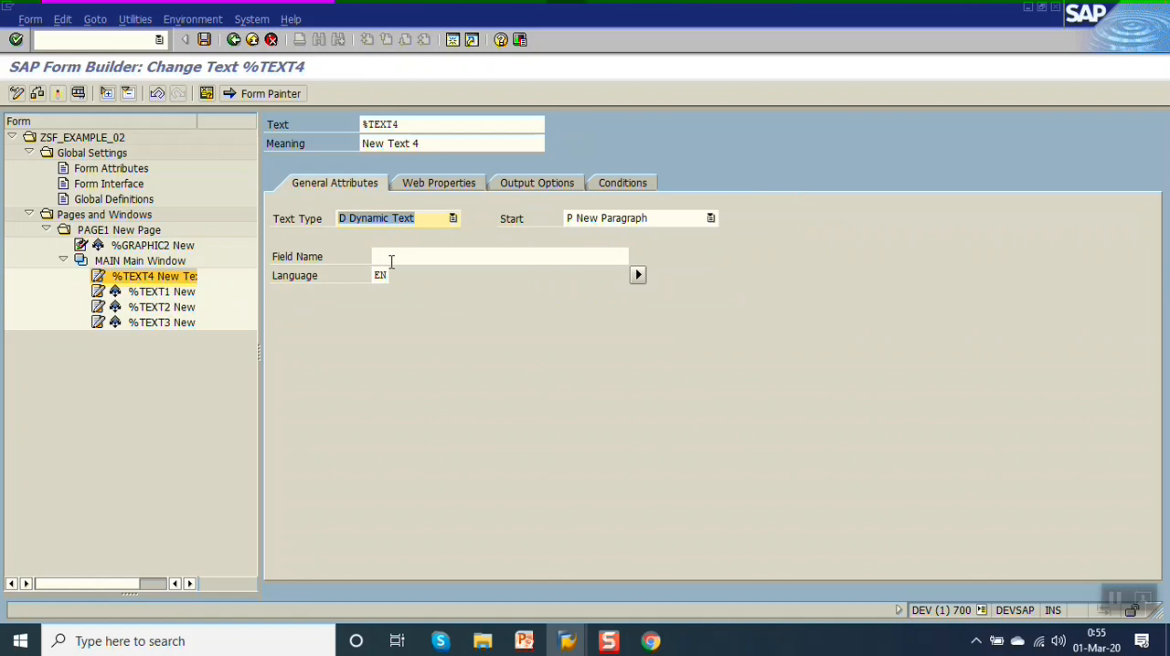
click(413, 258)
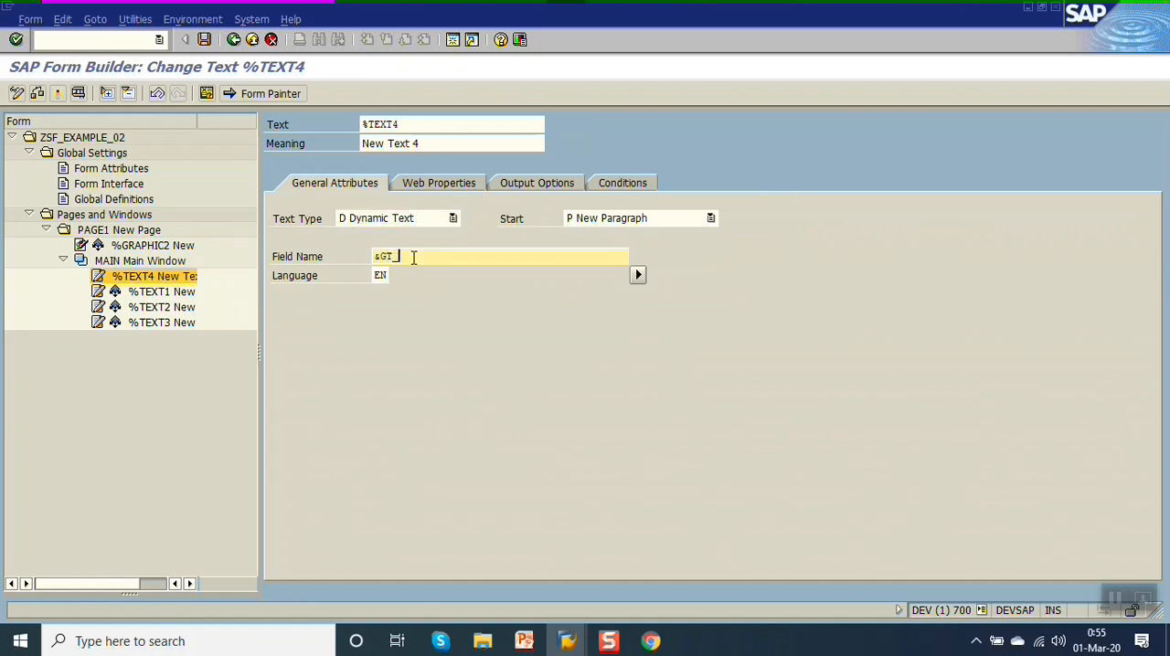
text(&GT_LINES&)
key(Return)
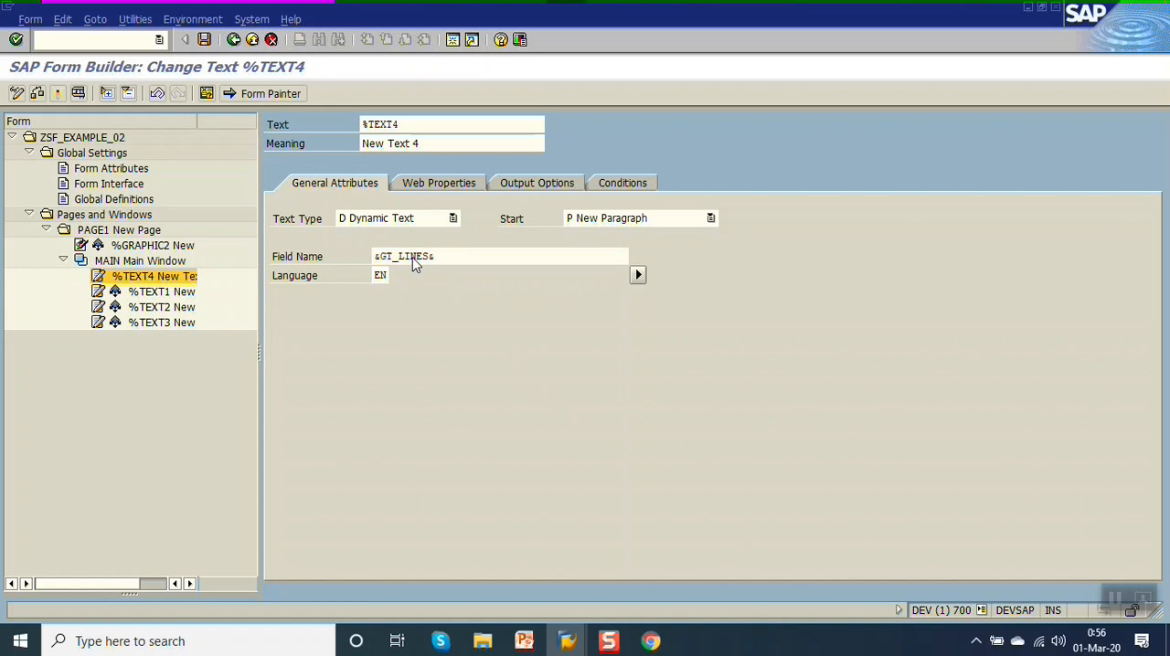
Activate the form, preview its printout by testing the generated function module, and return to the %TEXT4 node.
key(ctrl+F3)
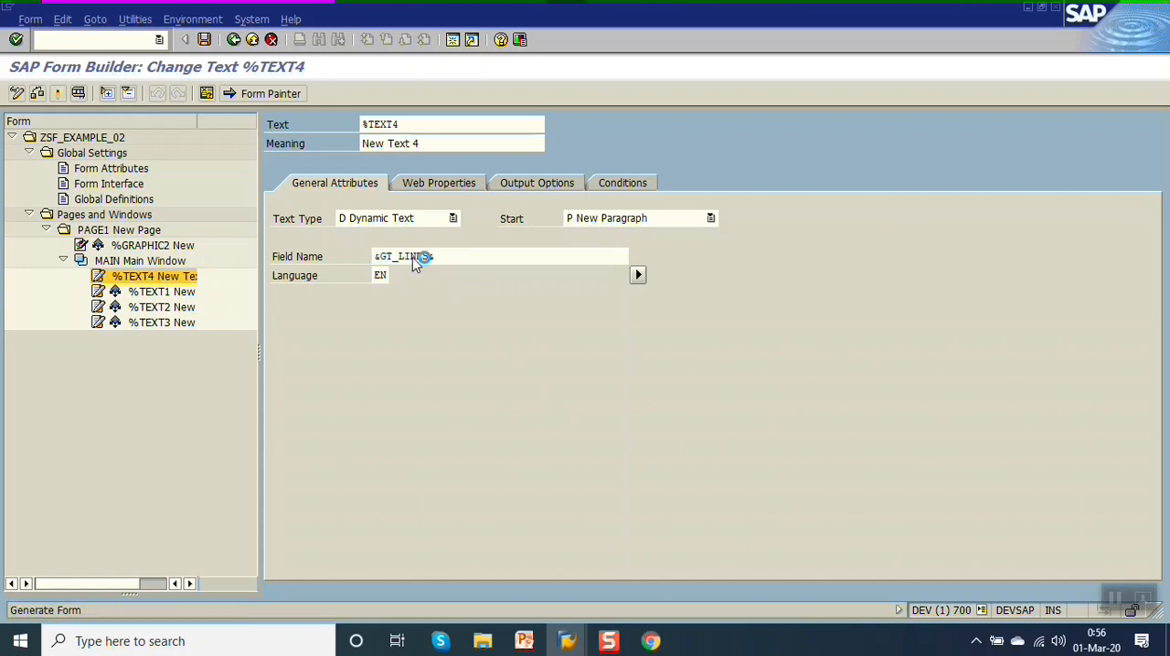
key(F8)
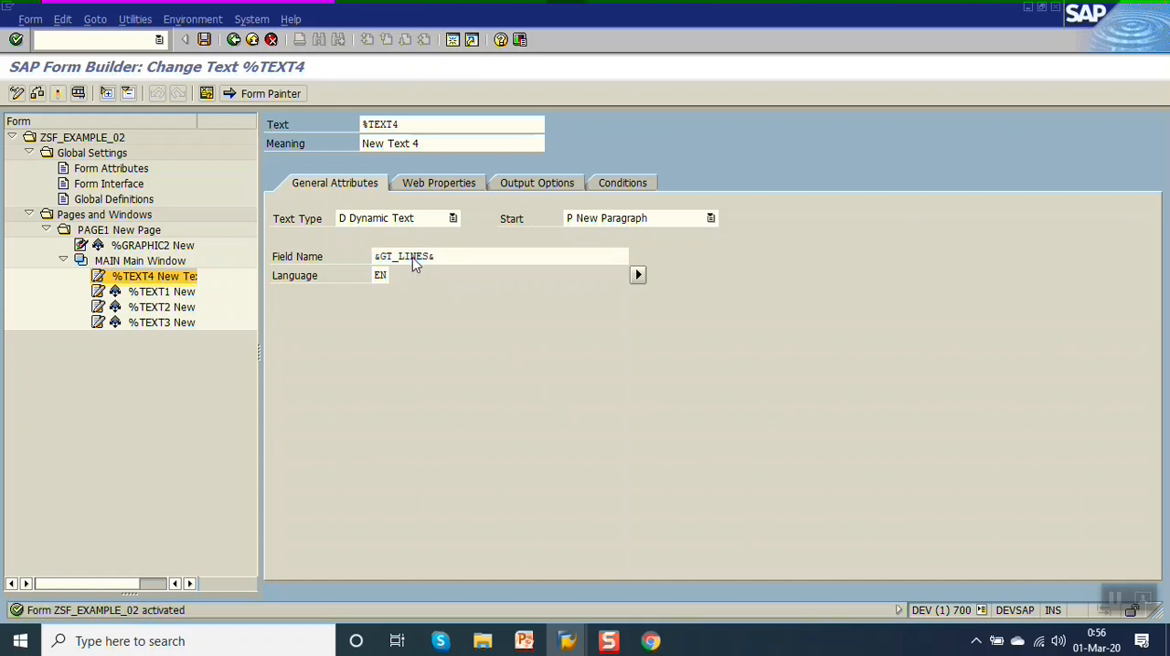
key(F8)
key(F8)
key(F8)
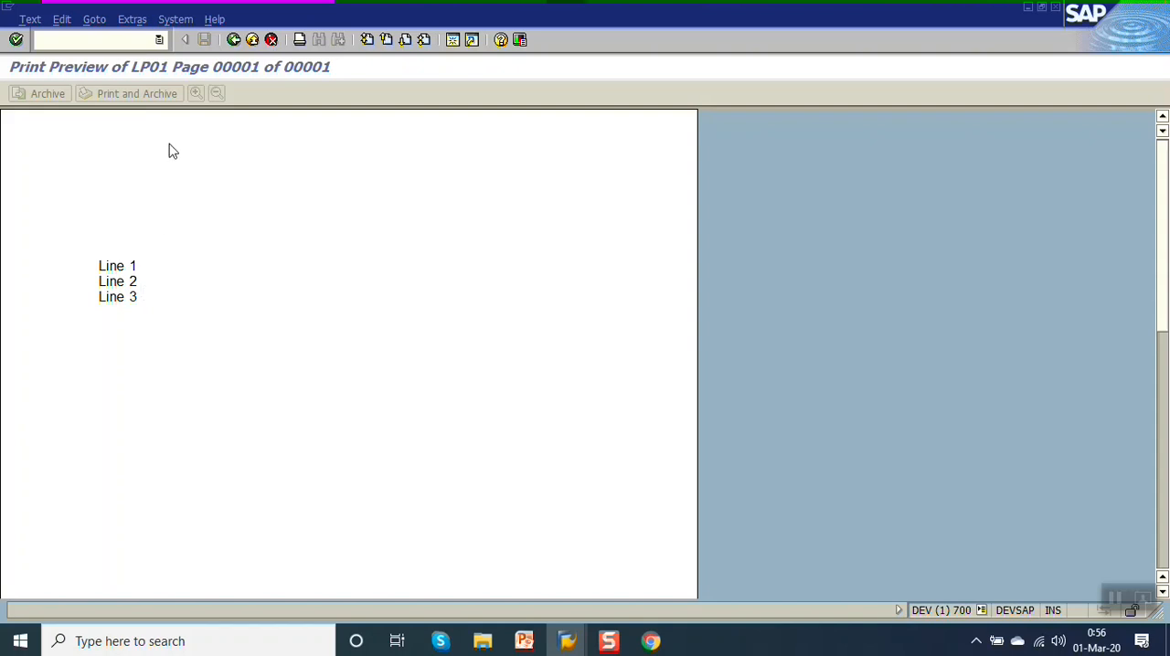
click(233, 41)
click(233, 41)
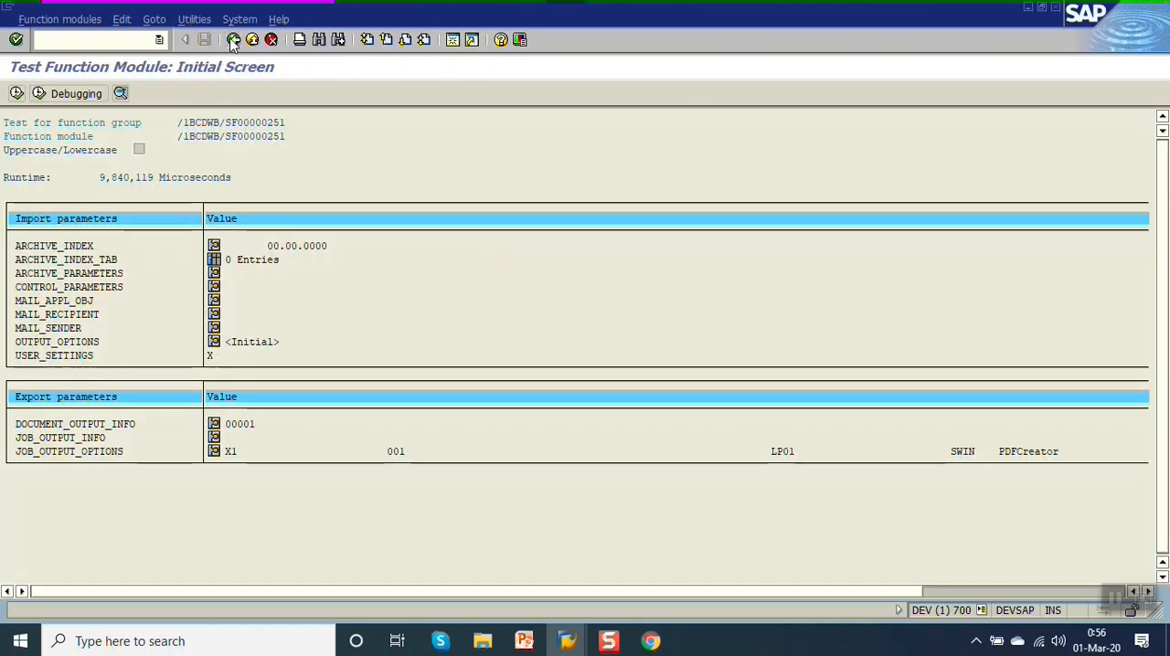
click(233, 41)
click(233, 42)
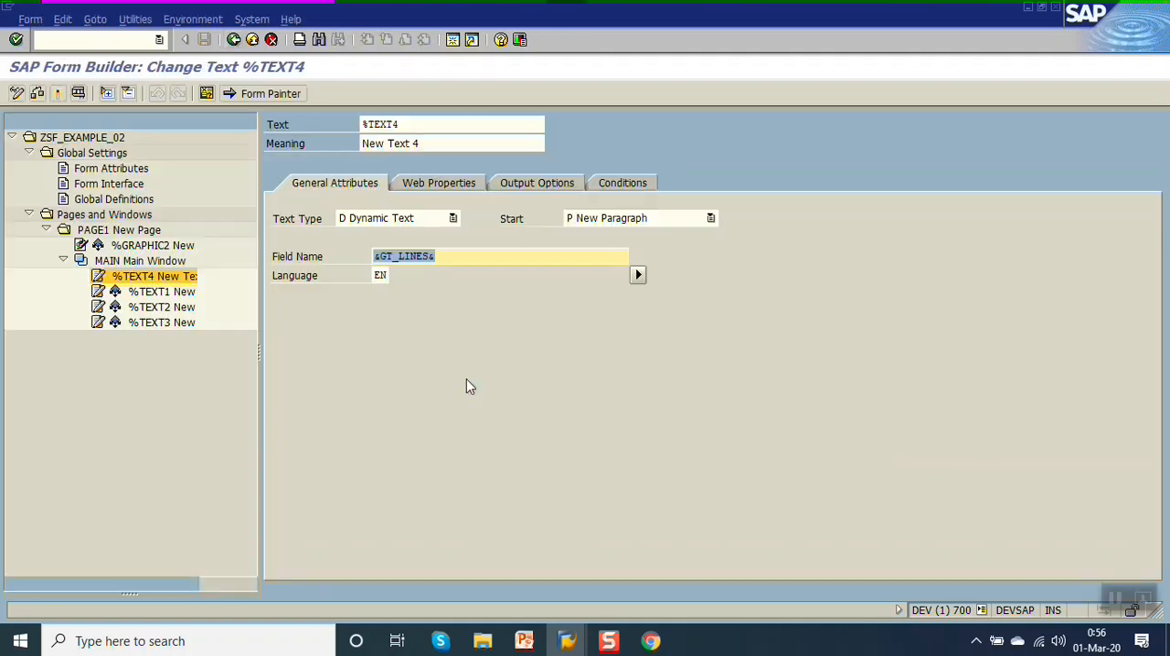
Switch to the Smartforms presentation in PowerPoint and review the text types listed on the text printing slide.
click(524, 640)
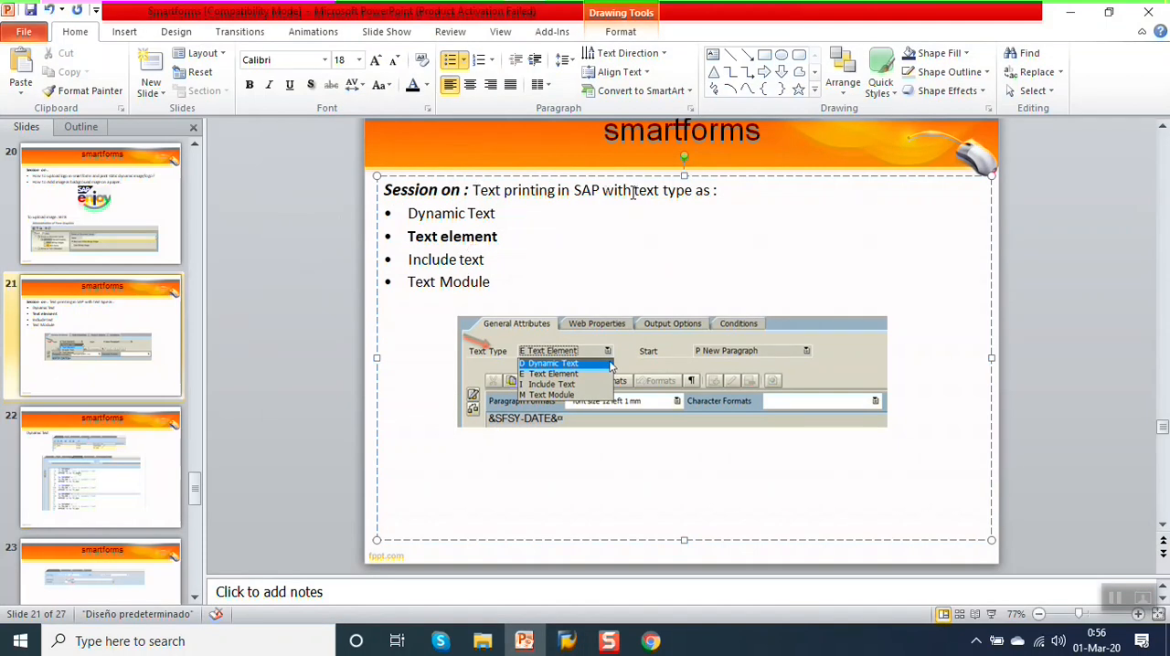
click(509, 212)
click(509, 235)
click(505, 259)
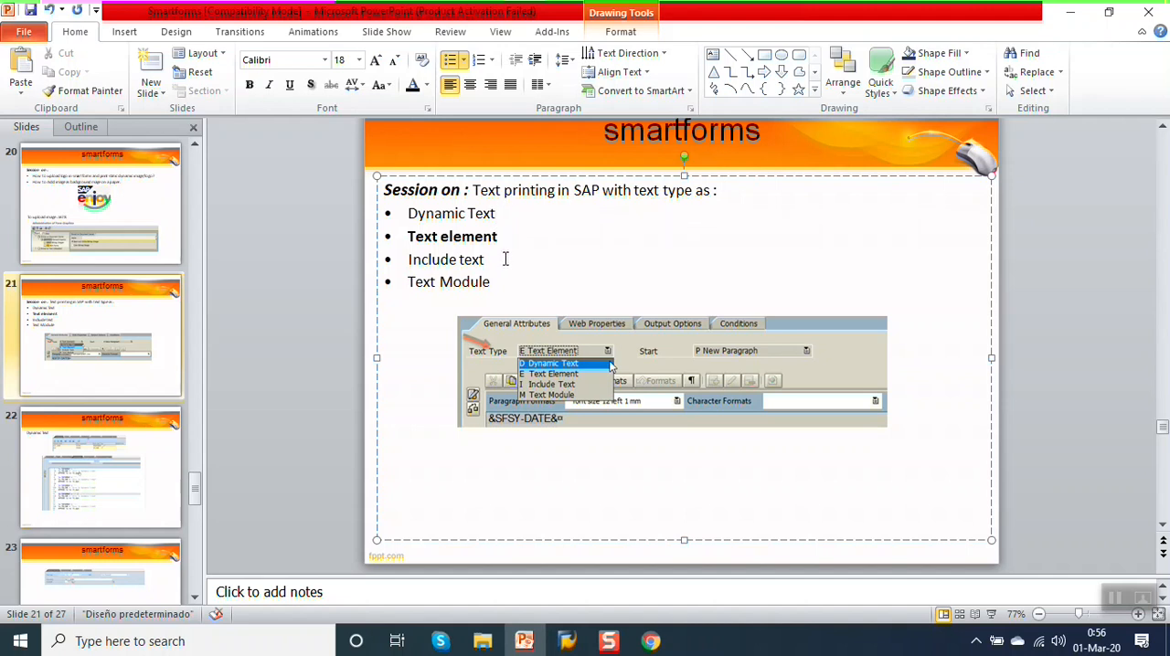